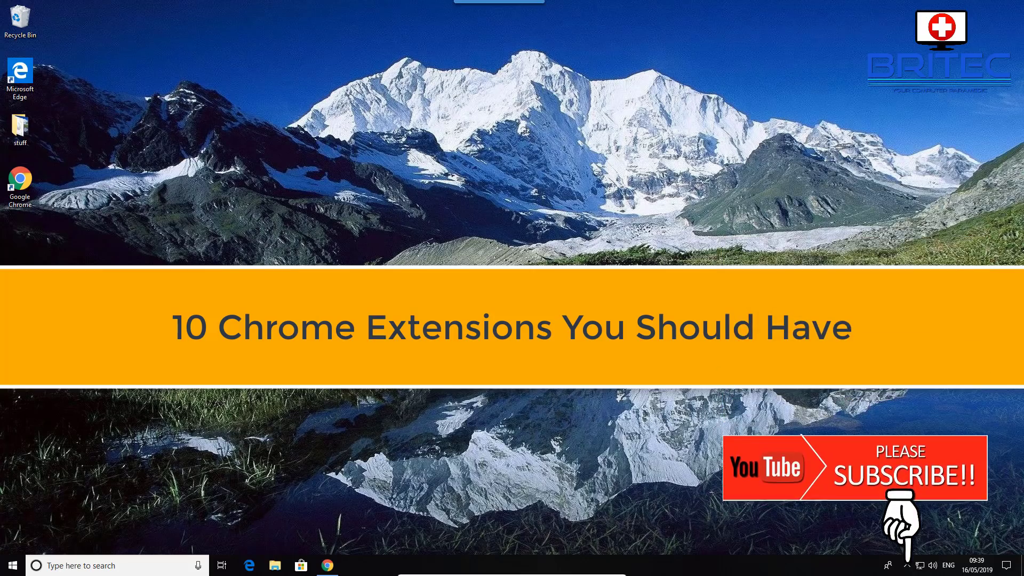
Step: Switch to Google Chrome and capture the whole Fix Error Code 39 article with Full Page Screen Capture
click(327, 565)
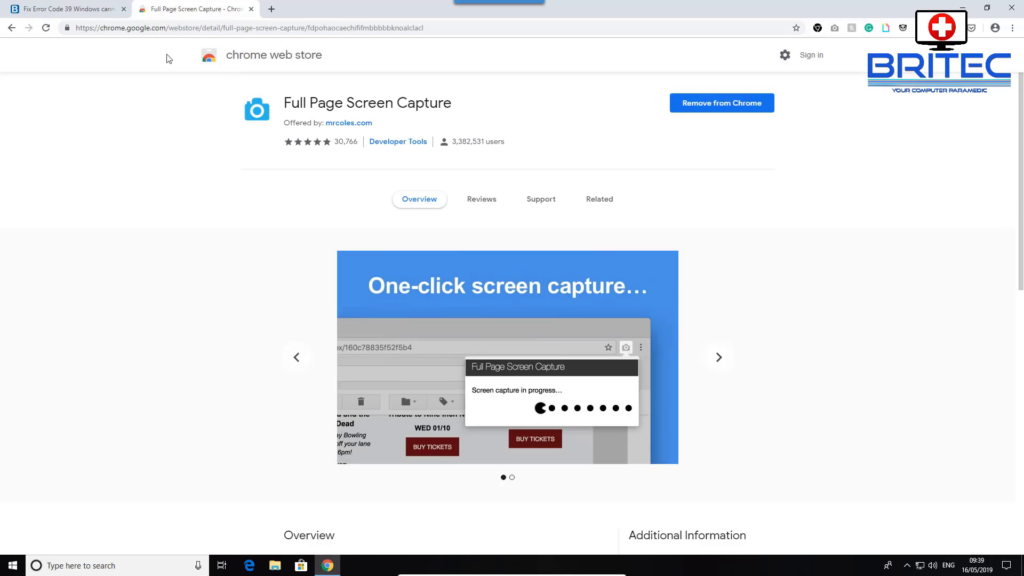
click(88, 16)
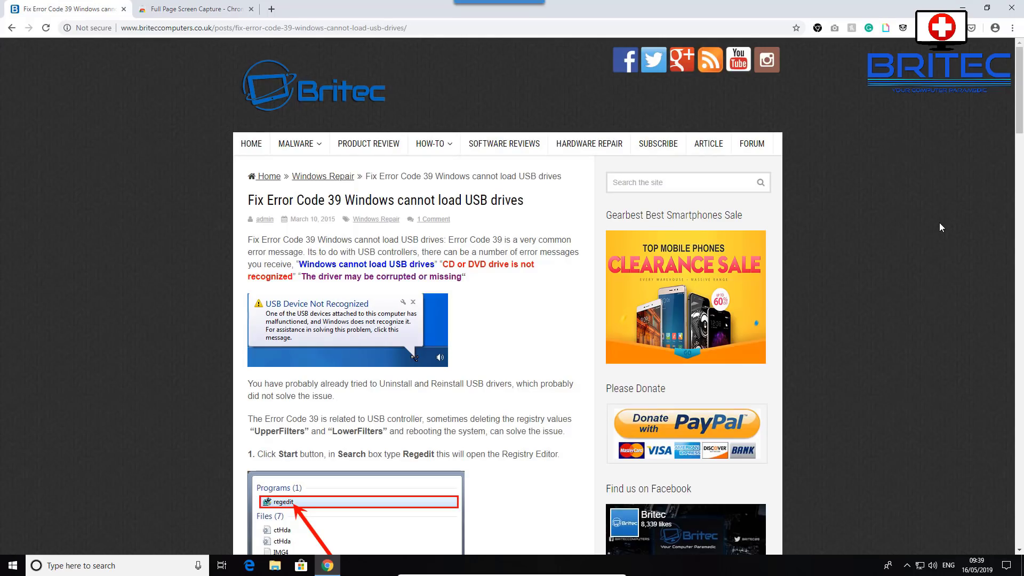
click(835, 29)
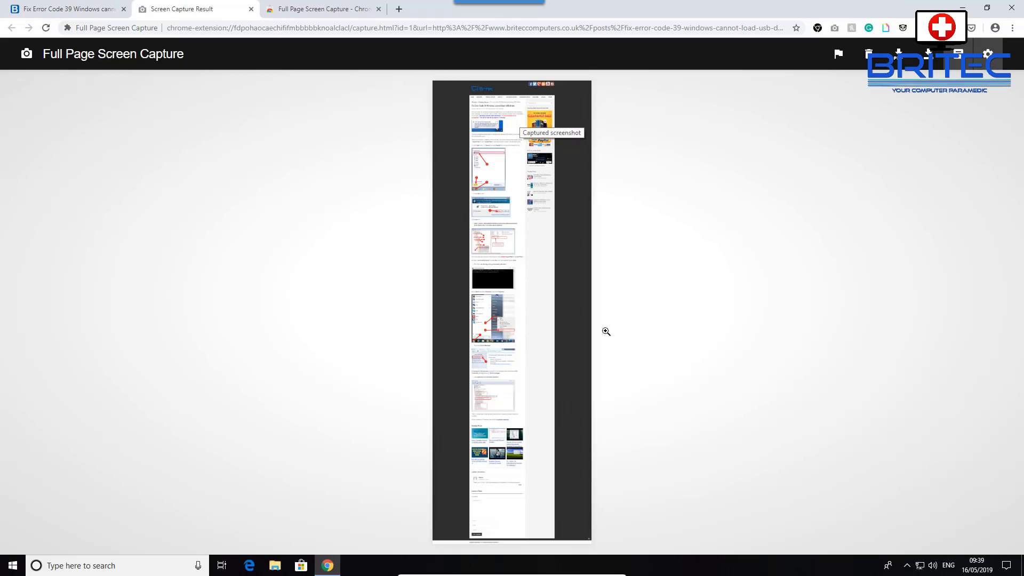
Step: Download the captured page as a PDF, allowing the extension to manage downloads
click(899, 54)
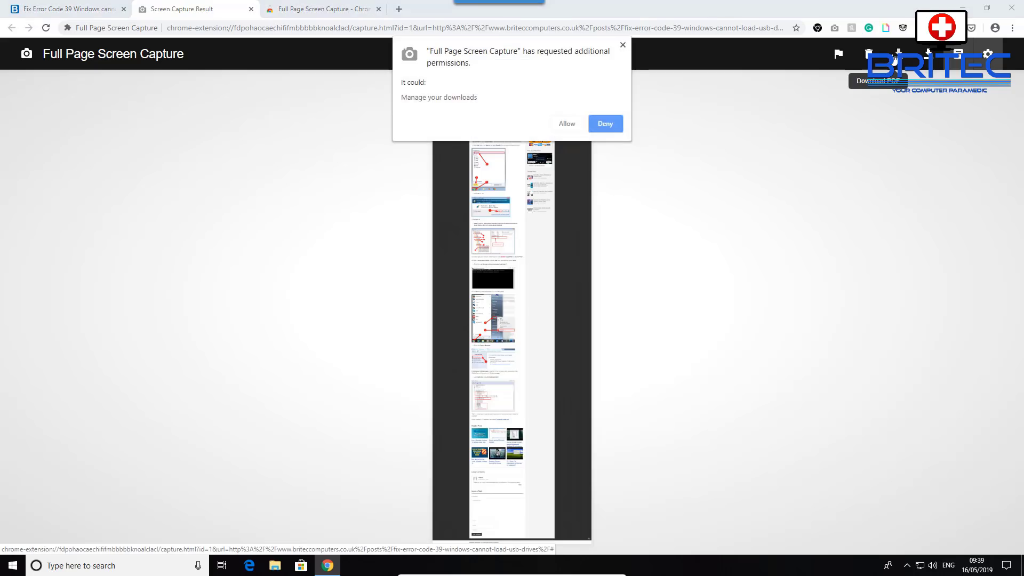
click(567, 124)
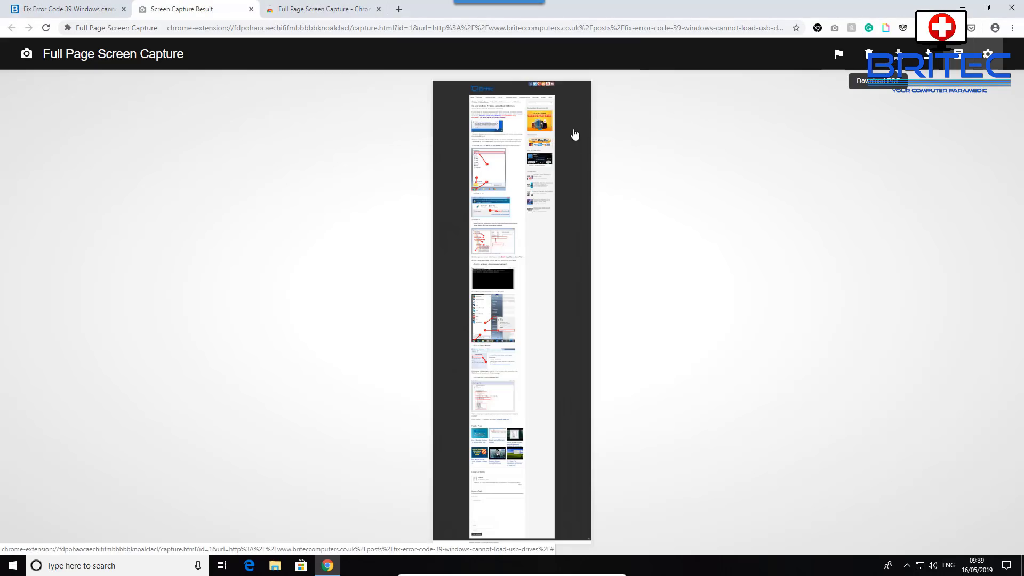
click(899, 54)
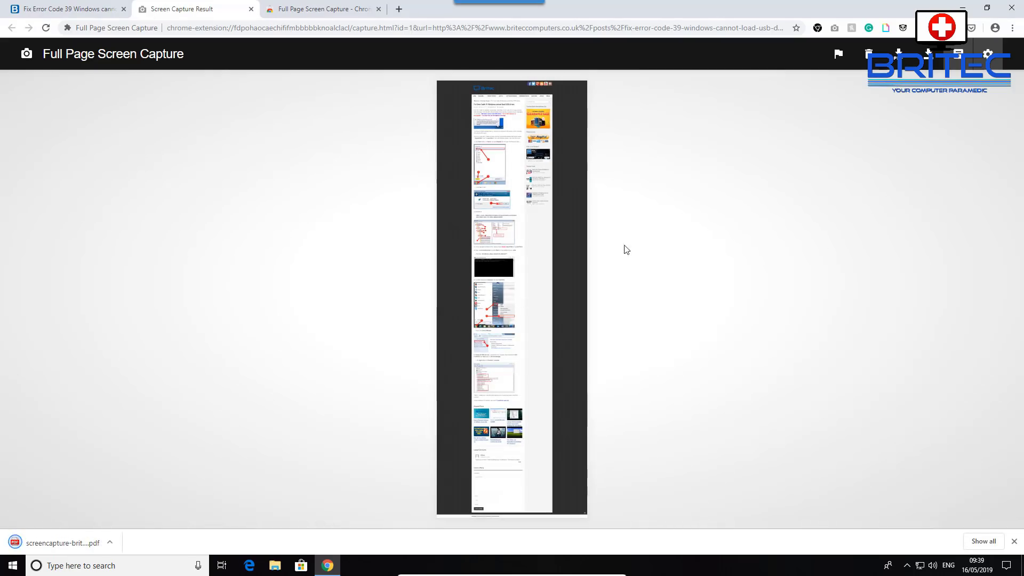
Step: Open the downloaded PDF, examine its pages at a larger zoom from end to start, and close it
click(70, 546)
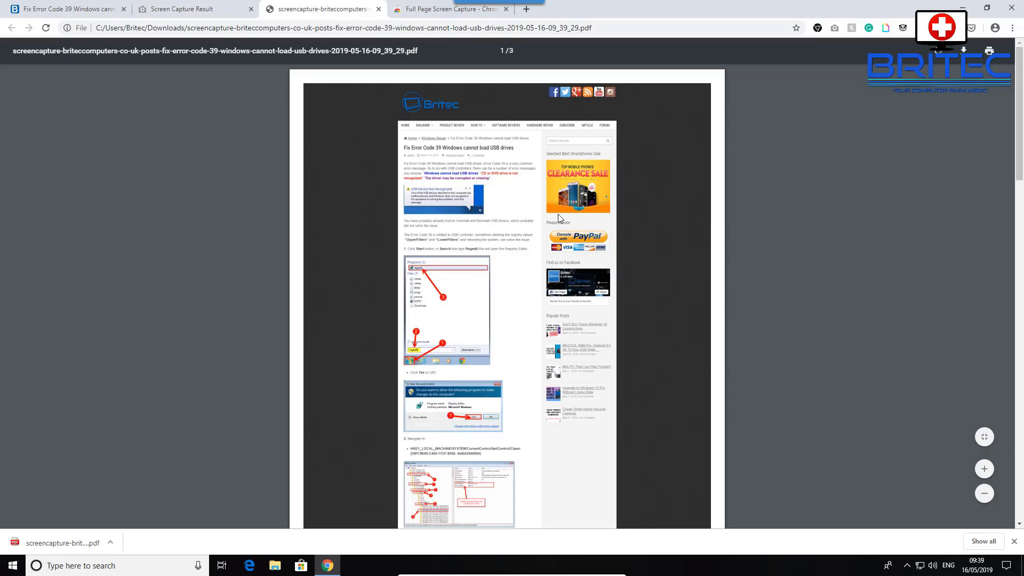
scroll(558, 213, down, 3)
scroll(559, 219, down, 3)
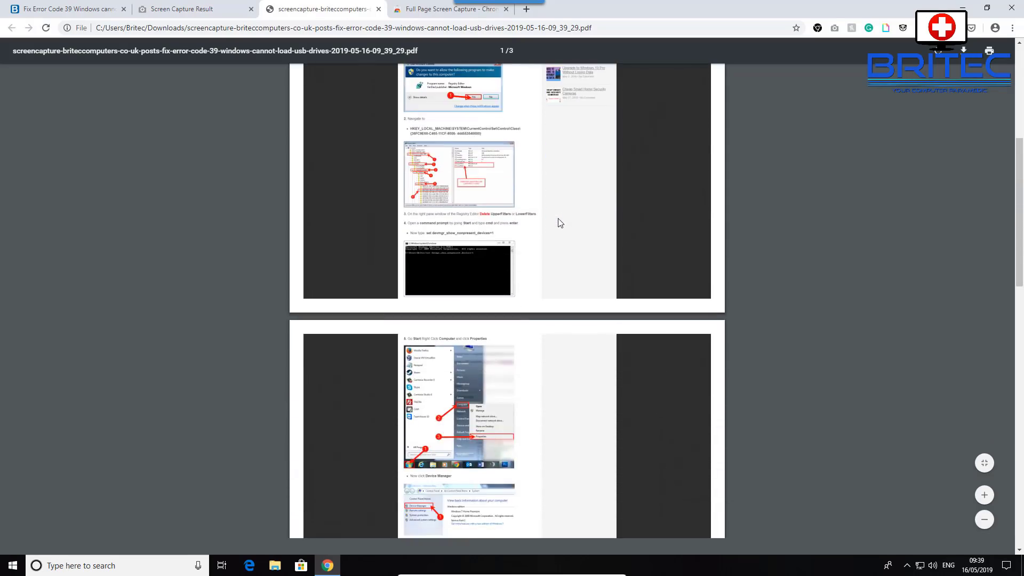
scroll(559, 221, up, 5)
scroll(559, 223, down, 10)
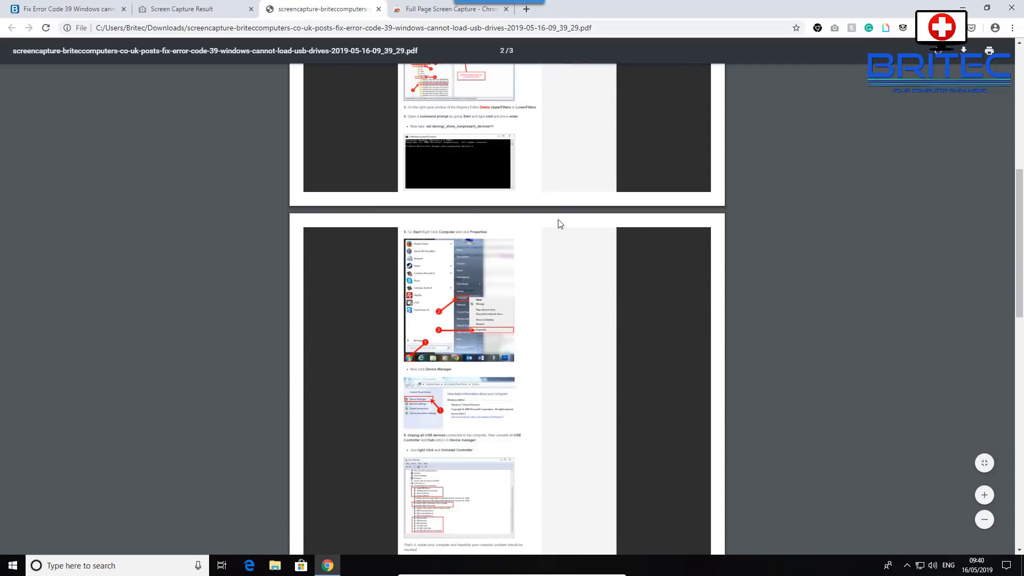
scroll(558, 227, down, 4)
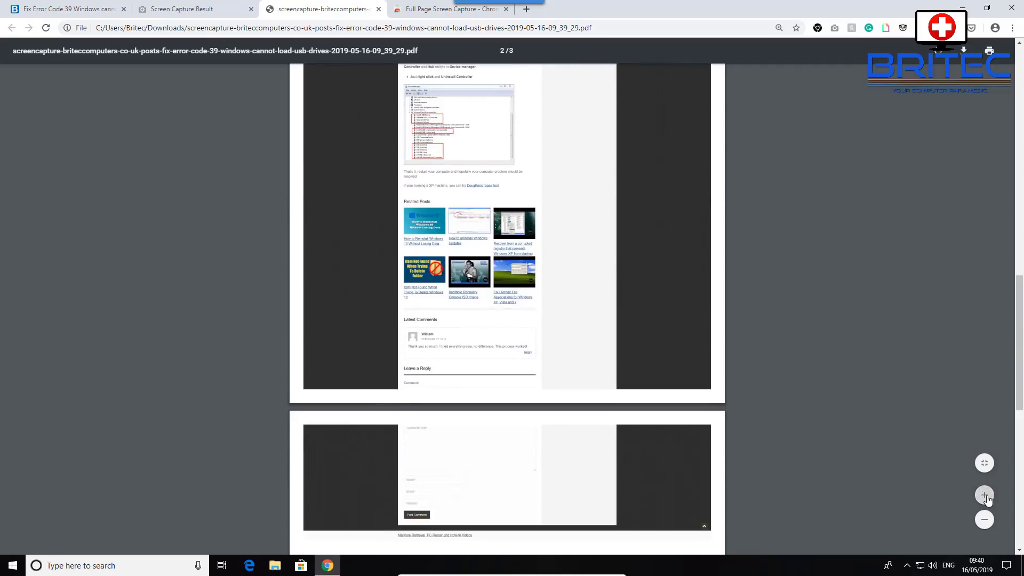
click(985, 495)
click(984, 495)
click(984, 495)
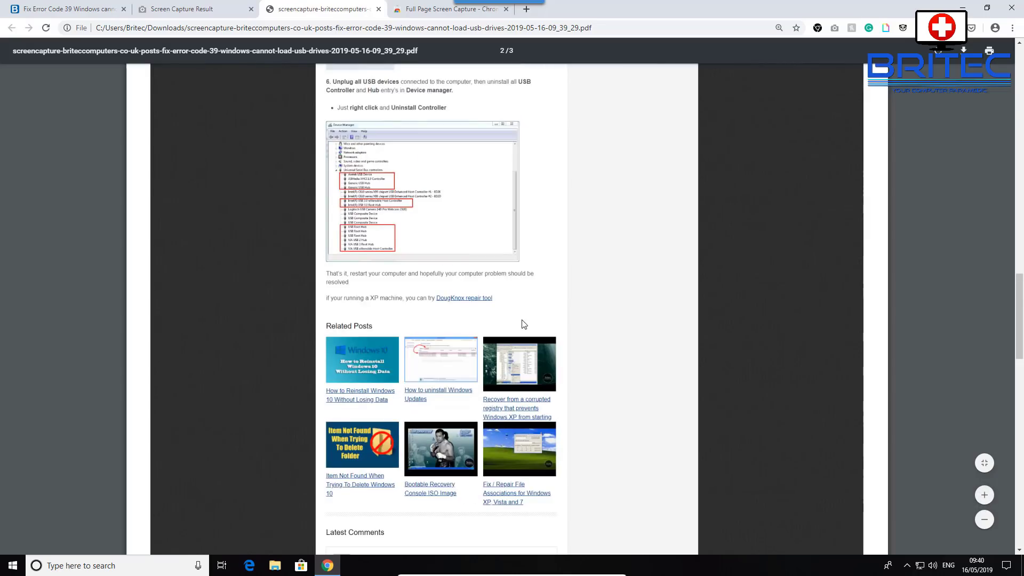
scroll(544, 331, down, 7)
scroll(524, 325, up, 10)
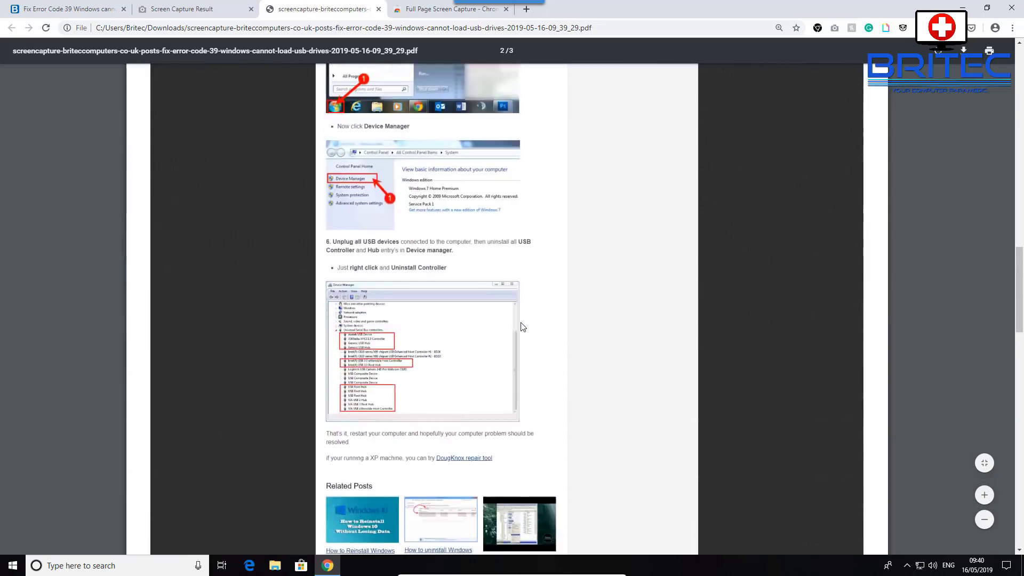
scroll(523, 328, up, 12)
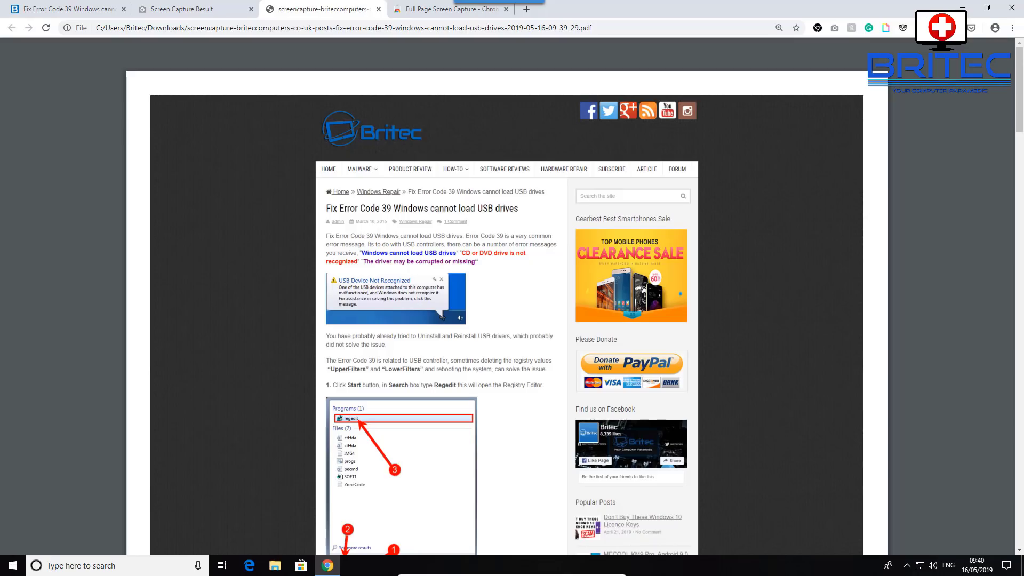
key(ctrl+w)
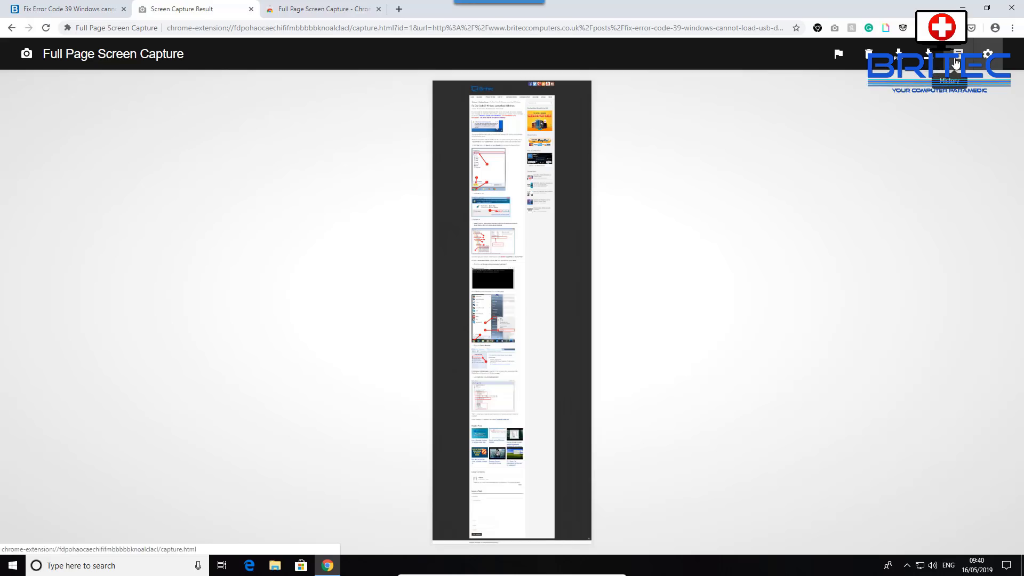
Step: Open the Full Page Screen Capture options and view the available image formats
click(987, 54)
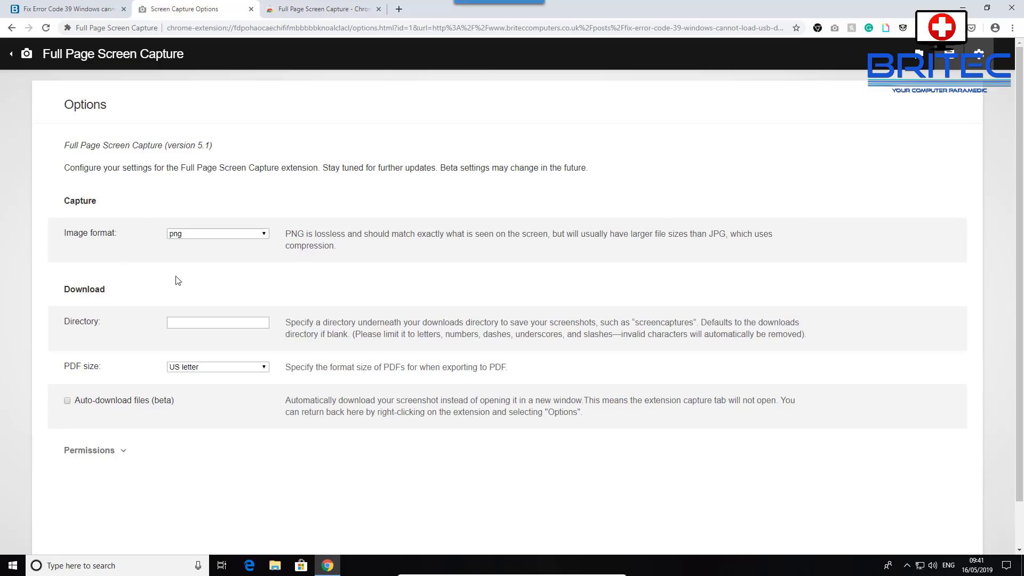
click(247, 238)
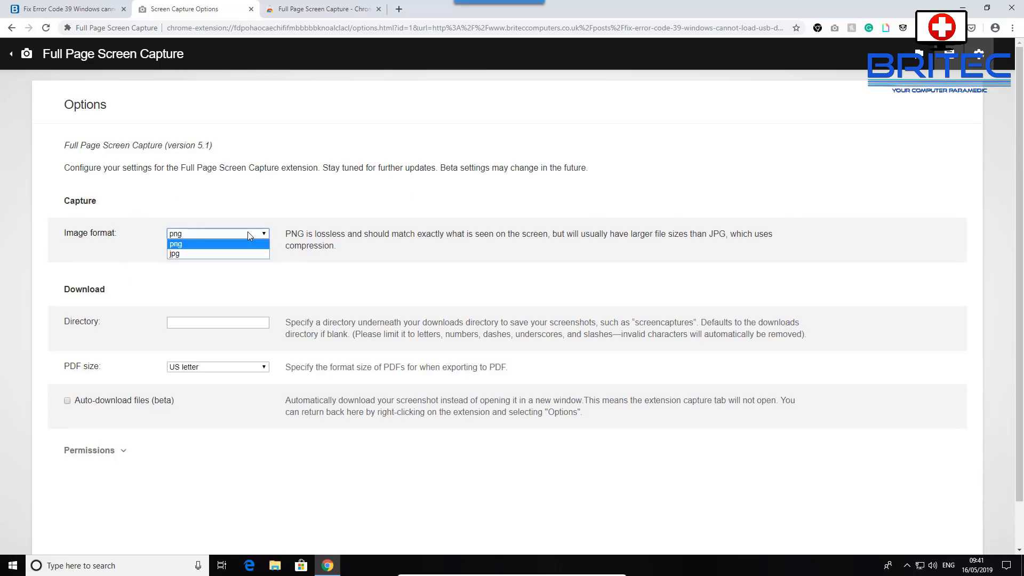
click(247, 235)
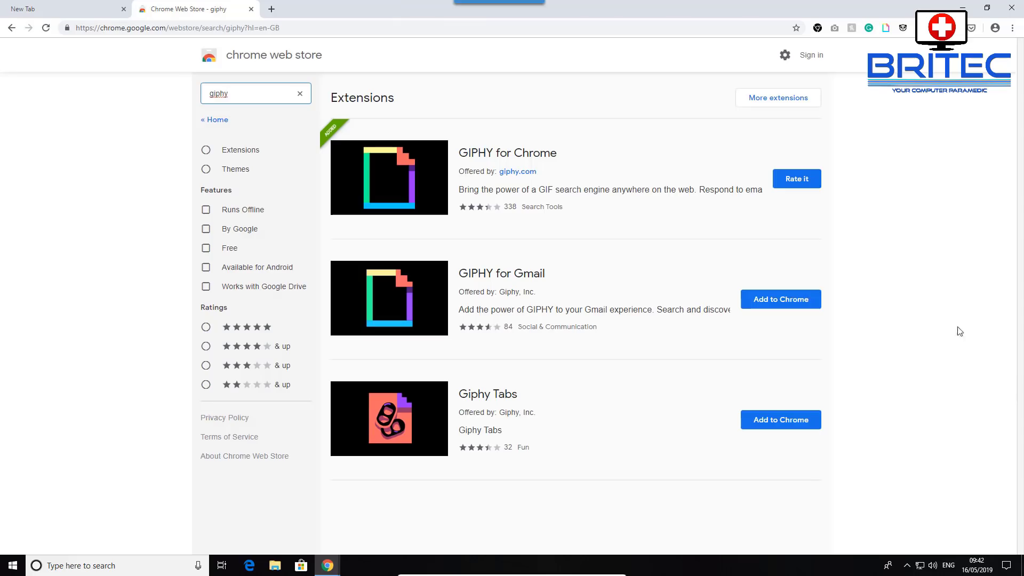
Step: View the GIPHY for Chrome store listing, and browse the extension's trending GIFs from the blank new tab
click(512, 157)
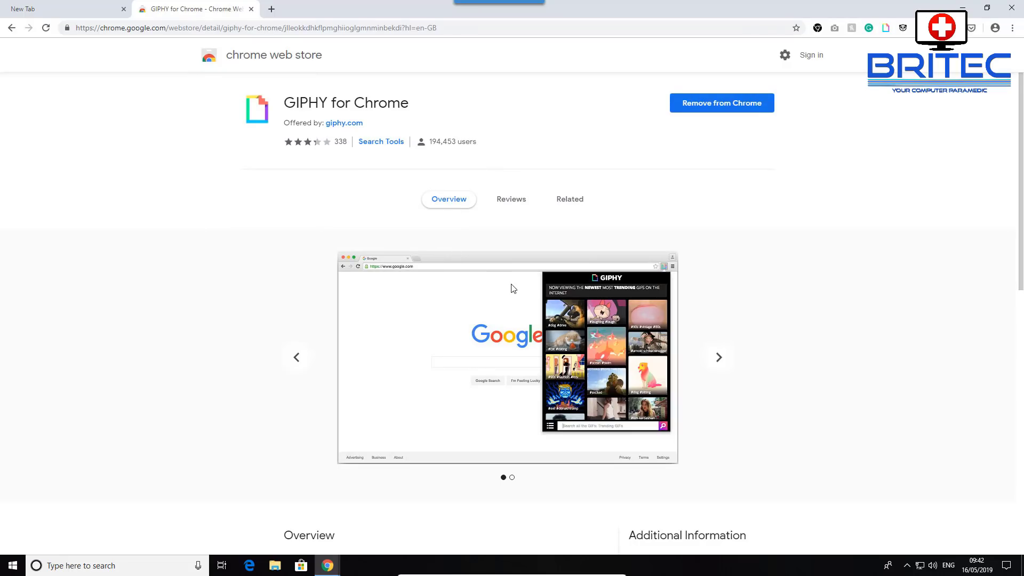
click(87, 11)
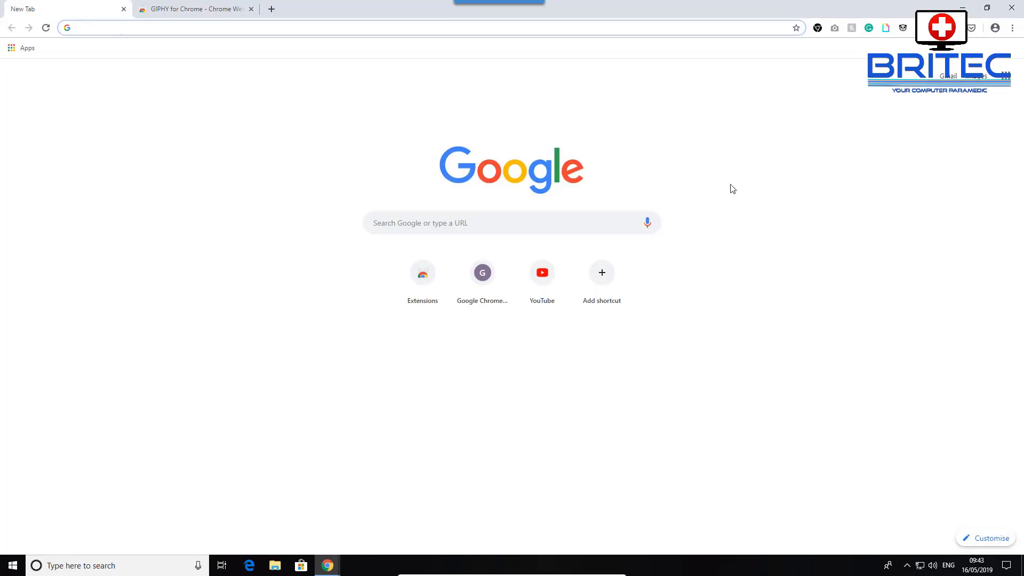
click(887, 32)
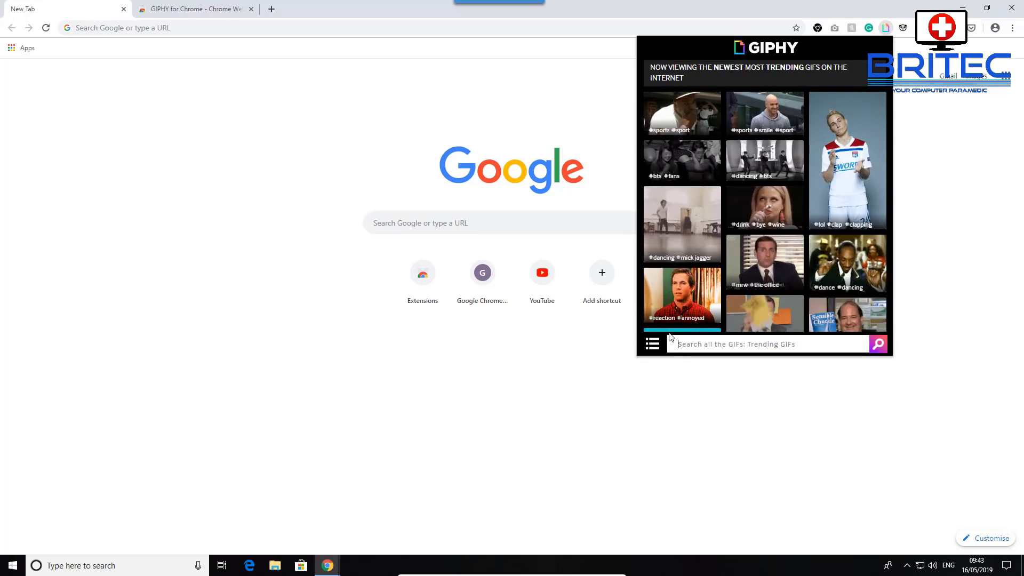
scroll(720, 247, down, 15)
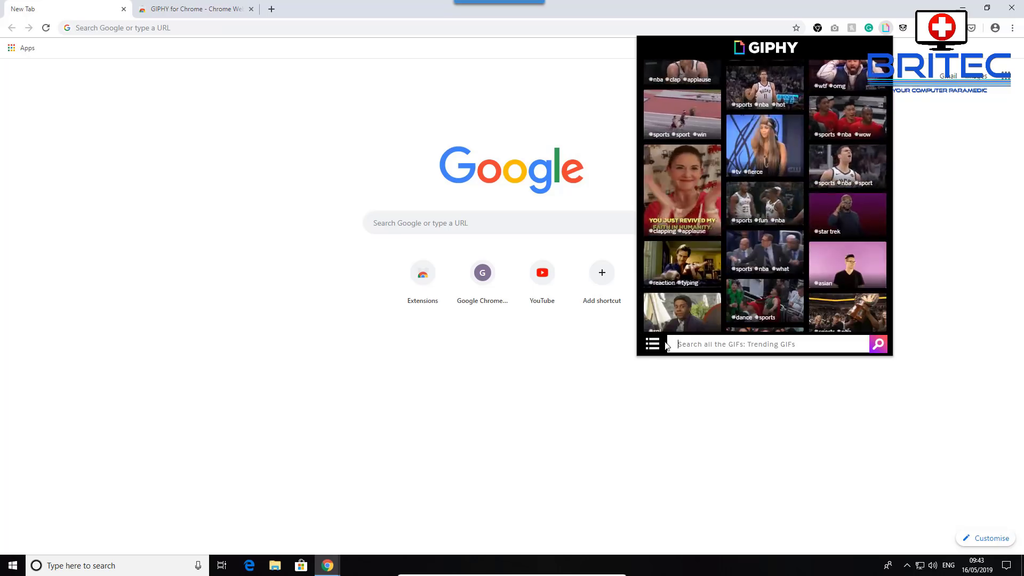
Step: Browse the GIPHY category list, expanding Movies and Animals to look through their subcategories
click(654, 344)
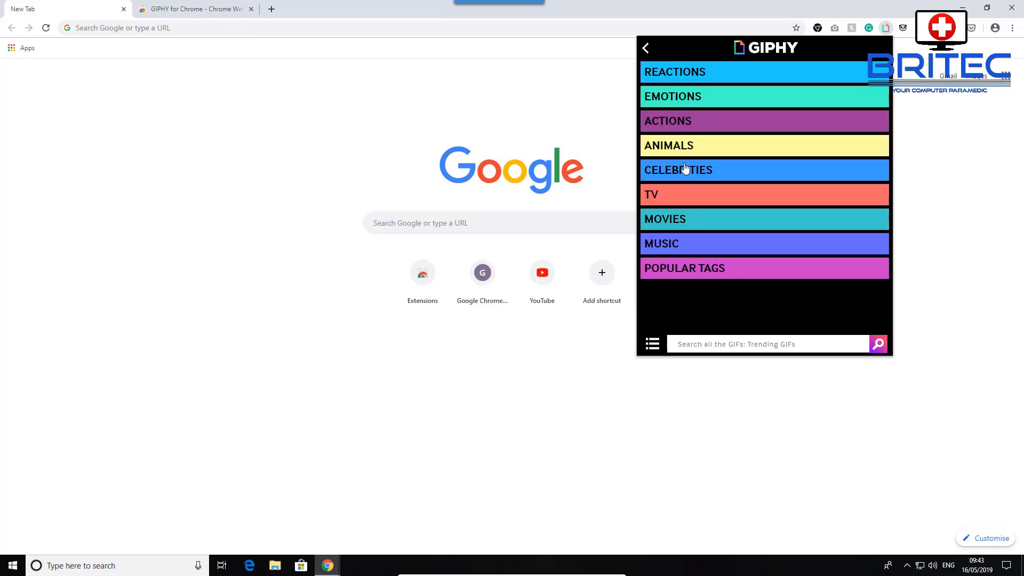
click(690, 221)
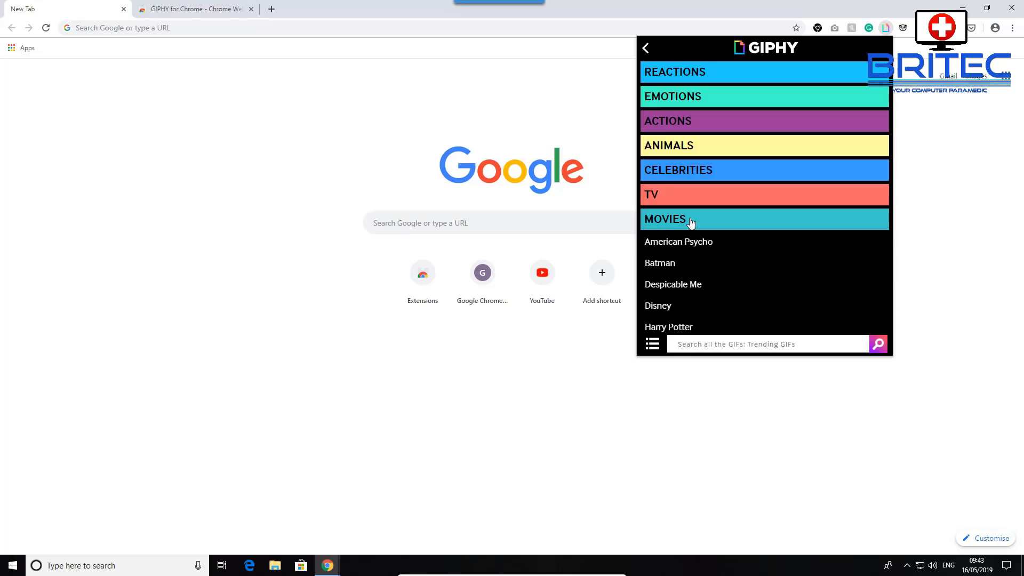
scroll(720, 264, down, 2)
scroll(720, 264, down, 1)
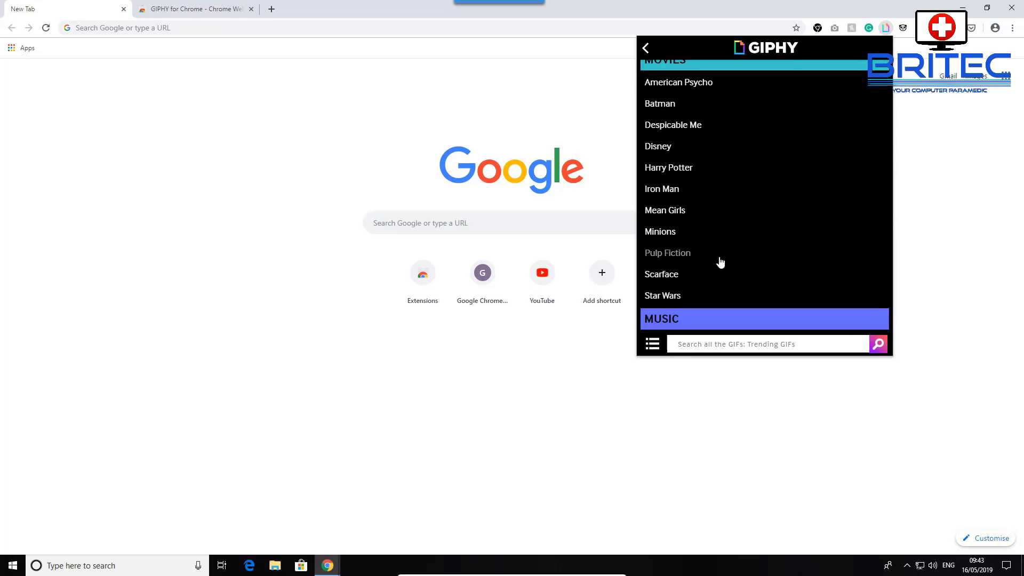
scroll(719, 261, up, 4)
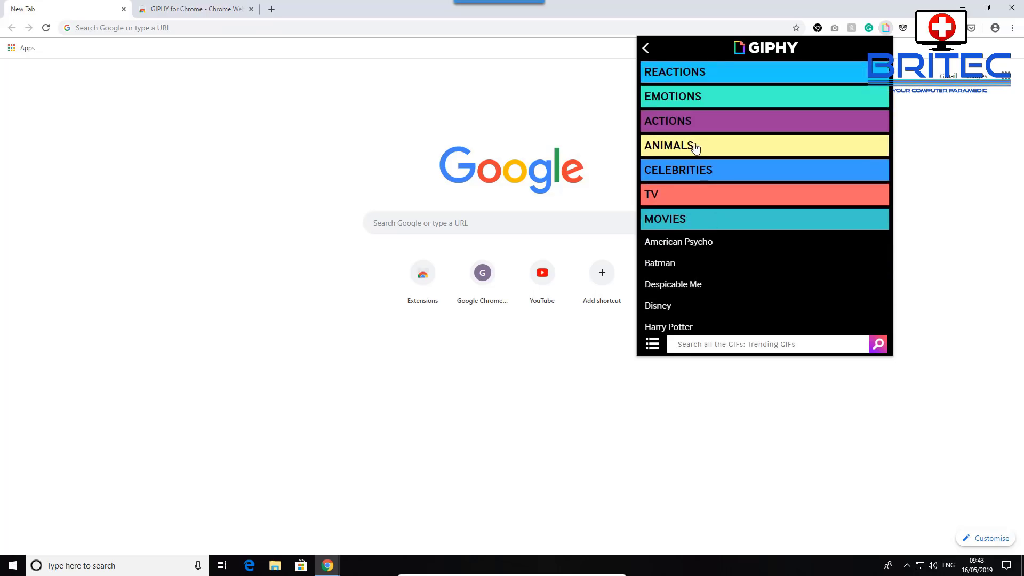
click(691, 145)
scroll(718, 198, down, 2)
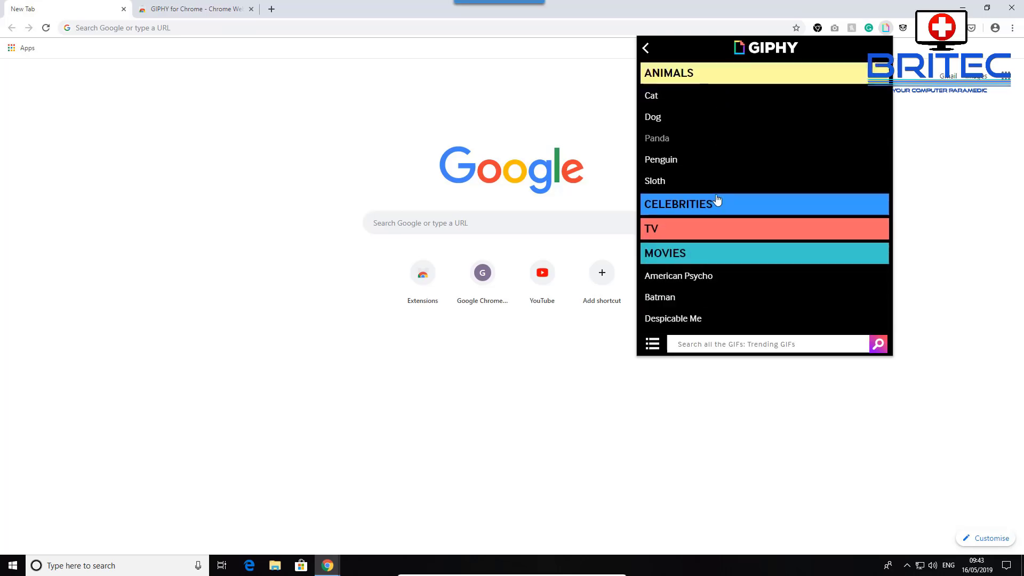
scroll(718, 199, up, 2)
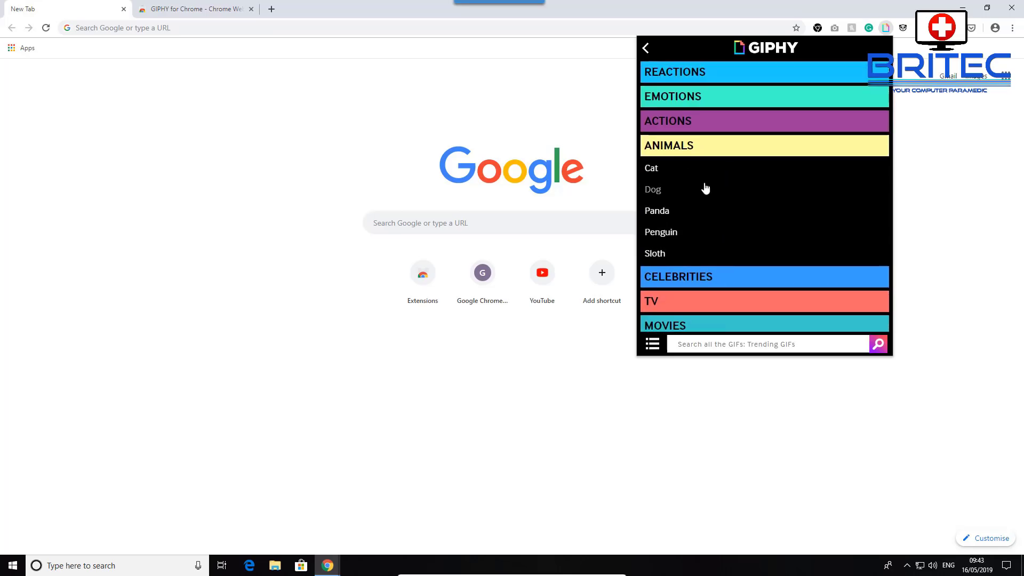
Step: Search GIPHY for "pizza" and look through the matching GIFs
click(740, 346)
text(pl)
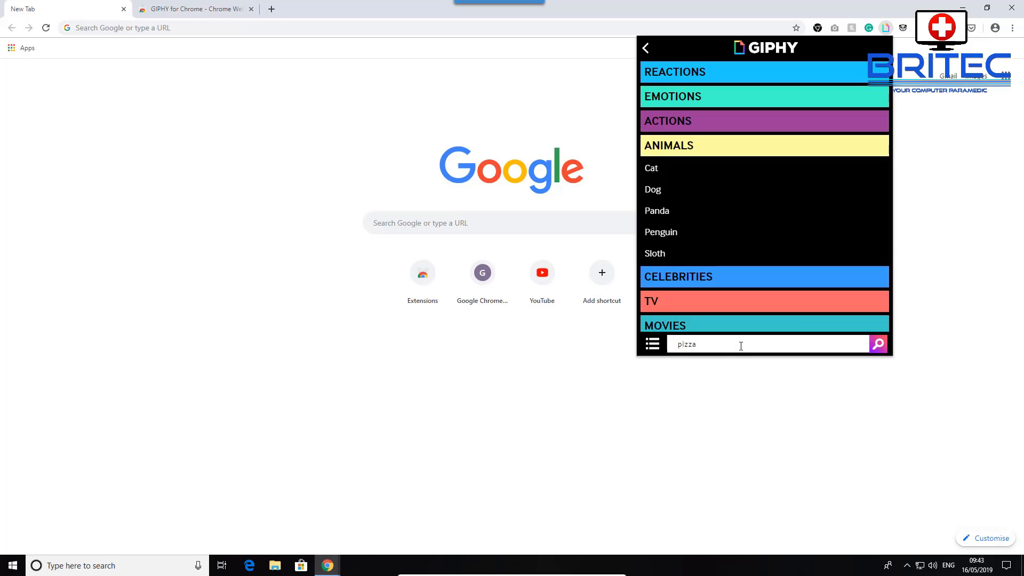
key(Return)
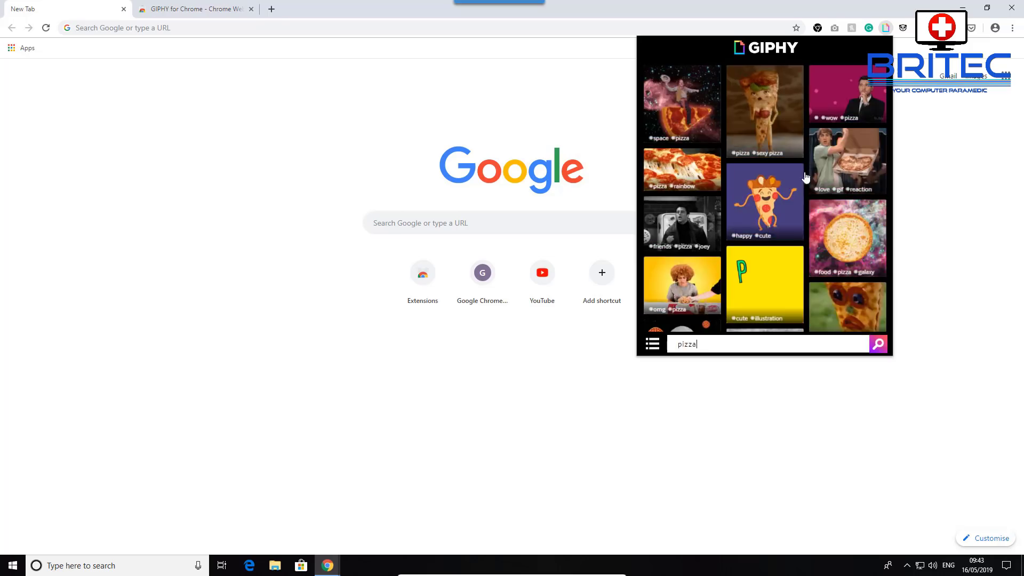
scroll(763, 182, down, 3)
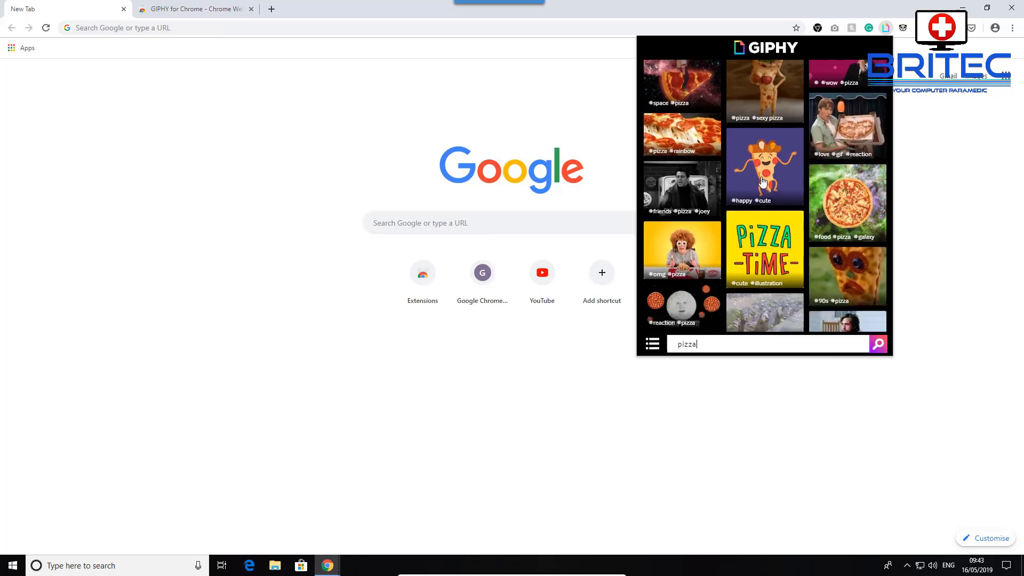
scroll(763, 182, down, 5)
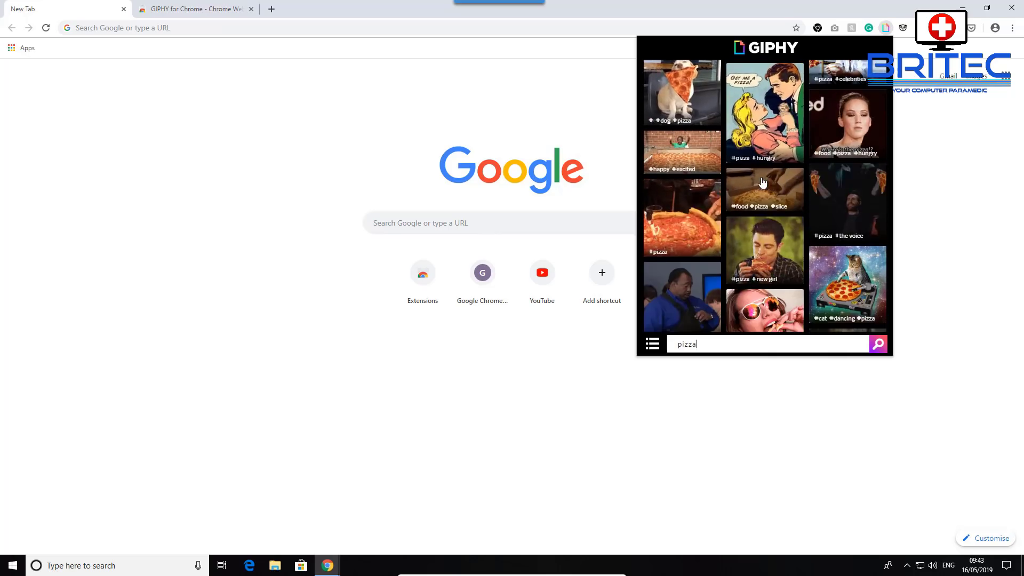
scroll(763, 182, down, 3)
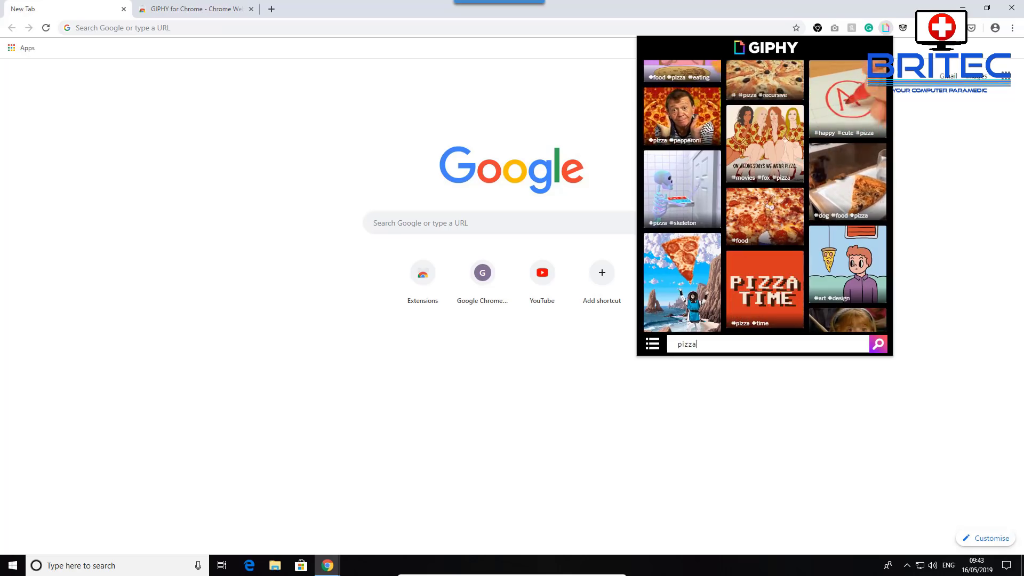
scroll(698, 172, up, 3)
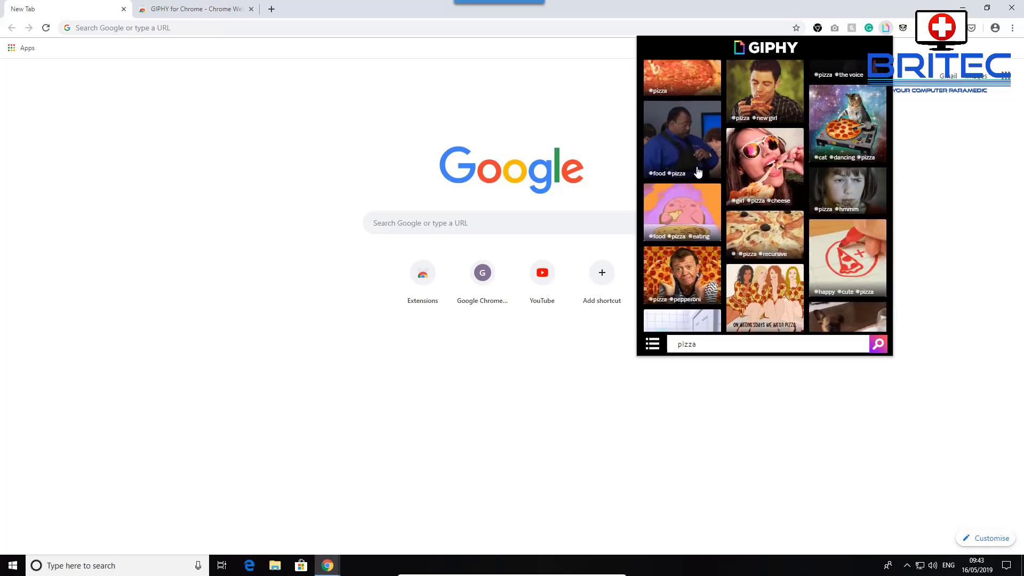
scroll(697, 172, down, 5)
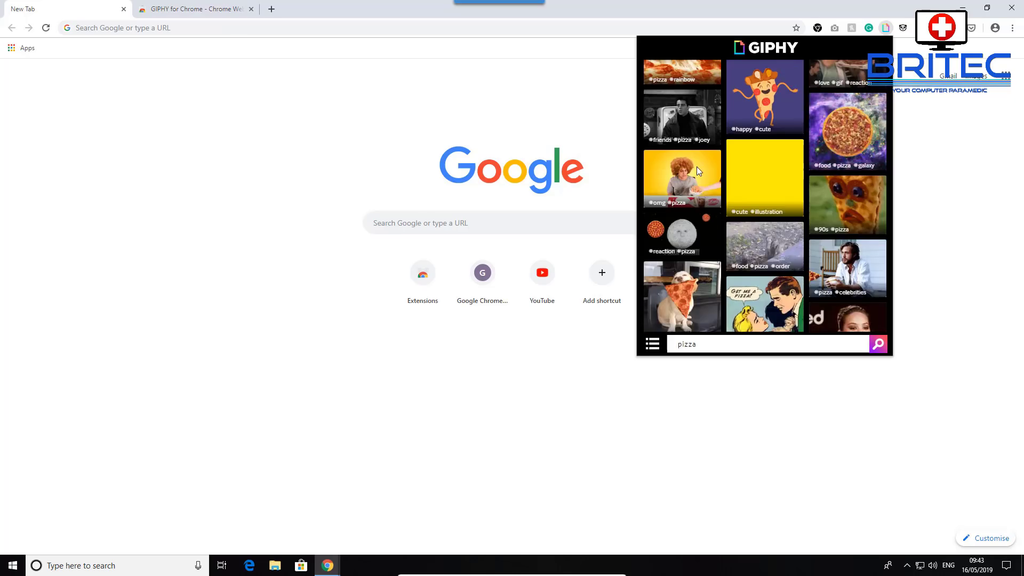
scroll(698, 172, up, 5)
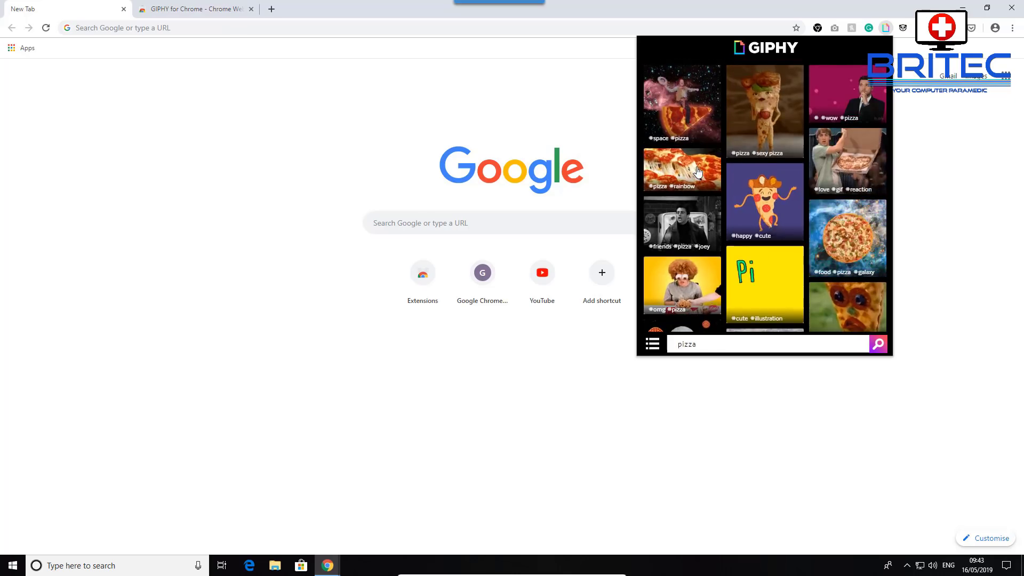
Step: Open the GIF of a cowboy riding a pizza slice through space and copy its link
click(682, 107)
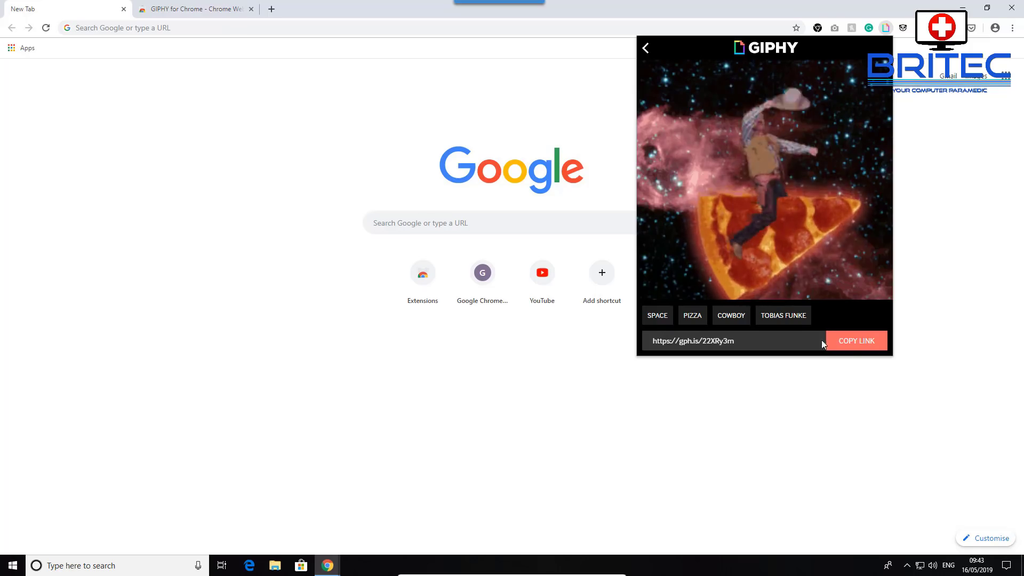
click(867, 345)
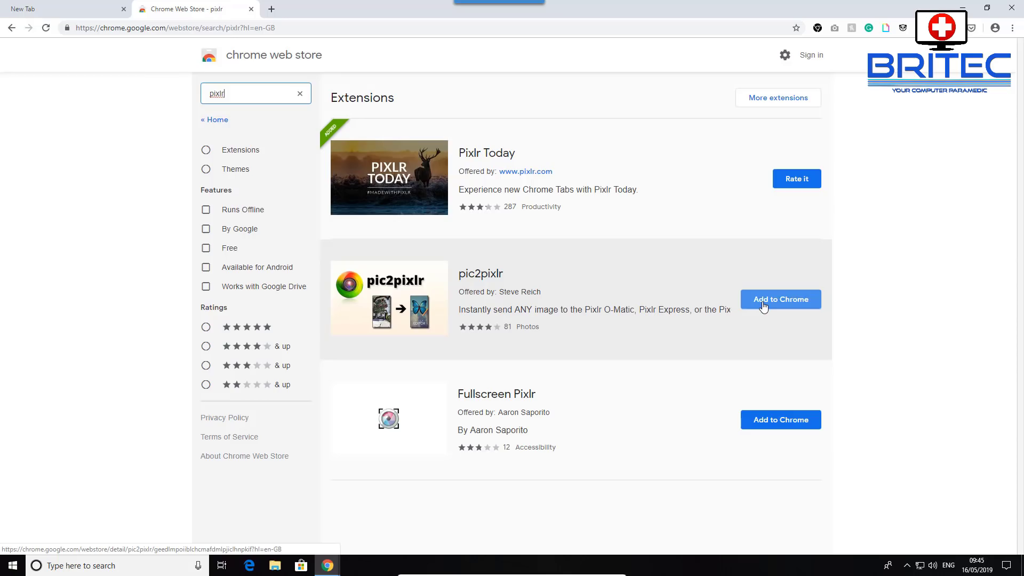
Step: View the Pixlr Today store listing, close the old blank tab, and bring up the Pixlr Today start page in a new tab
click(484, 158)
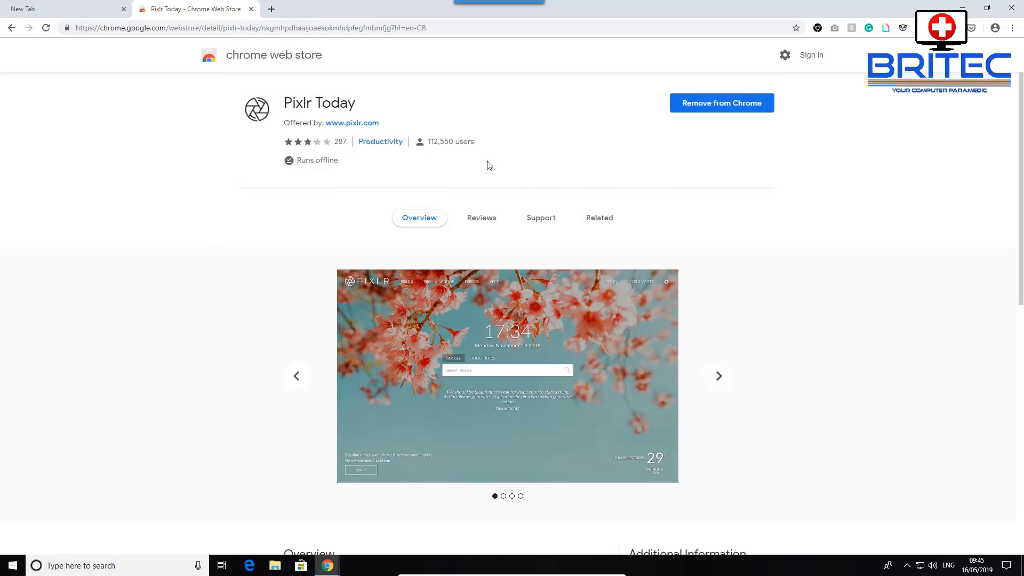
click(68, 13)
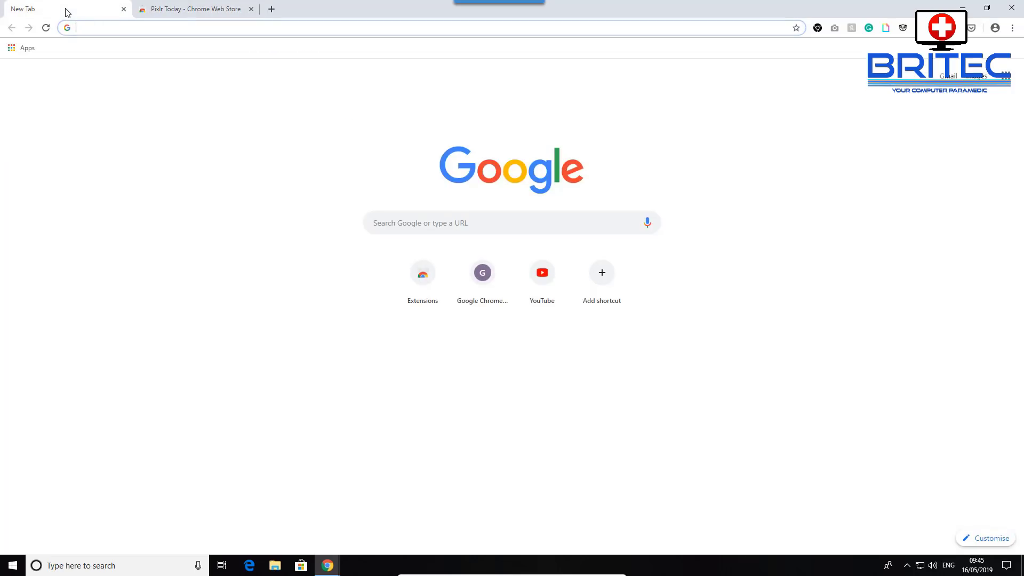
click(125, 10)
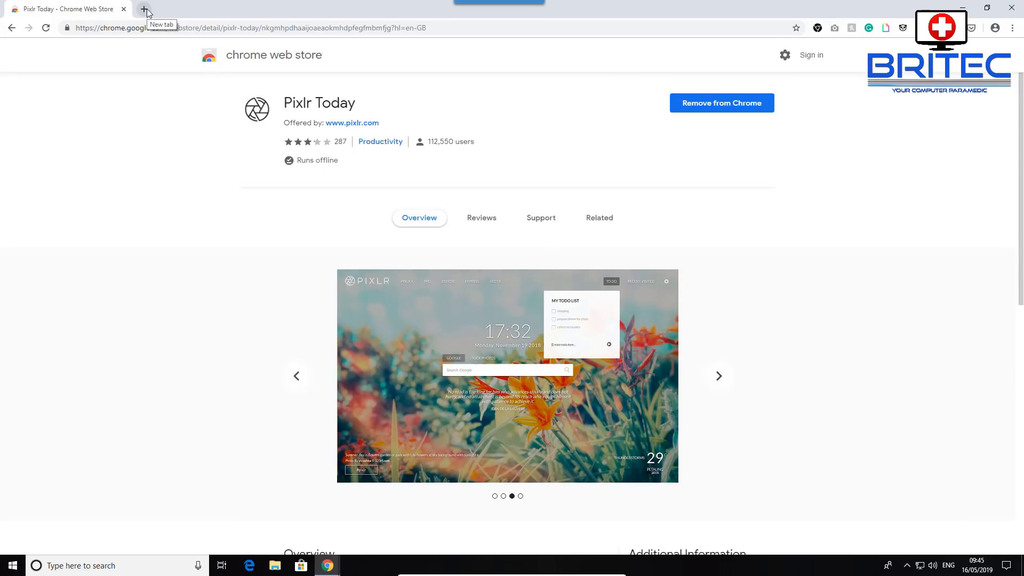
click(145, 9)
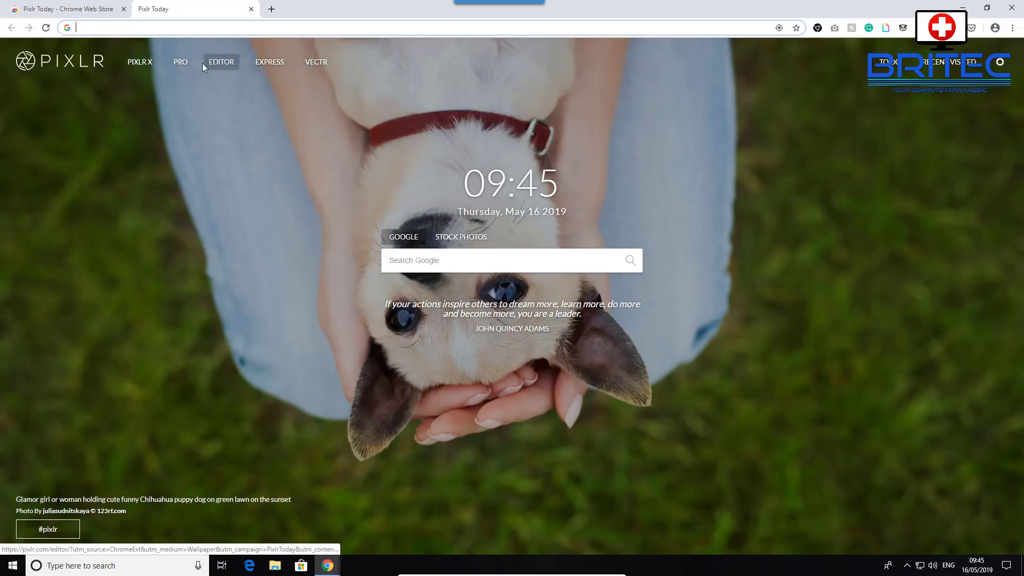
Step: Open Pixlr Editor from the start page and create a new blank 800 x 600 image
click(221, 64)
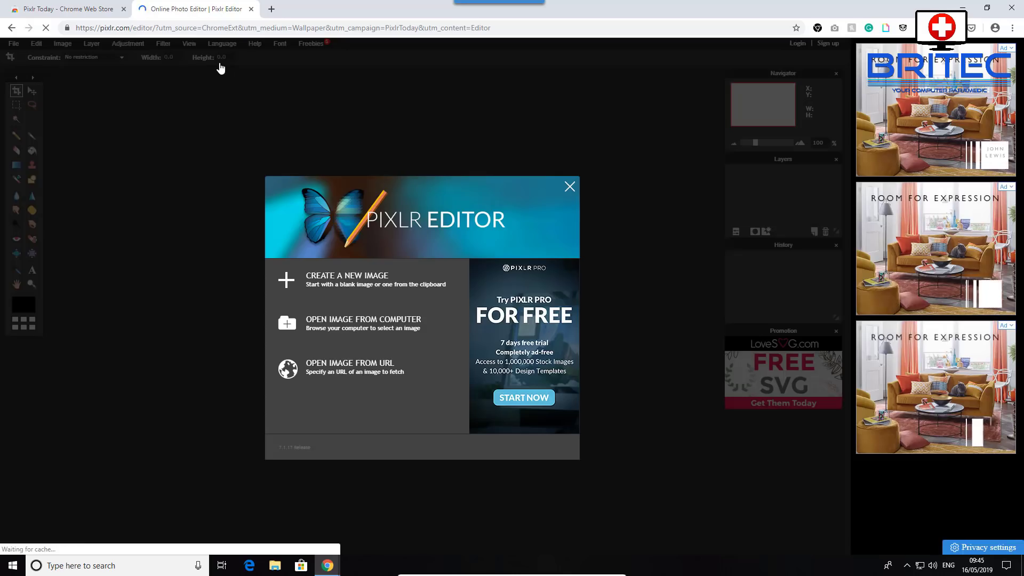
click(335, 282)
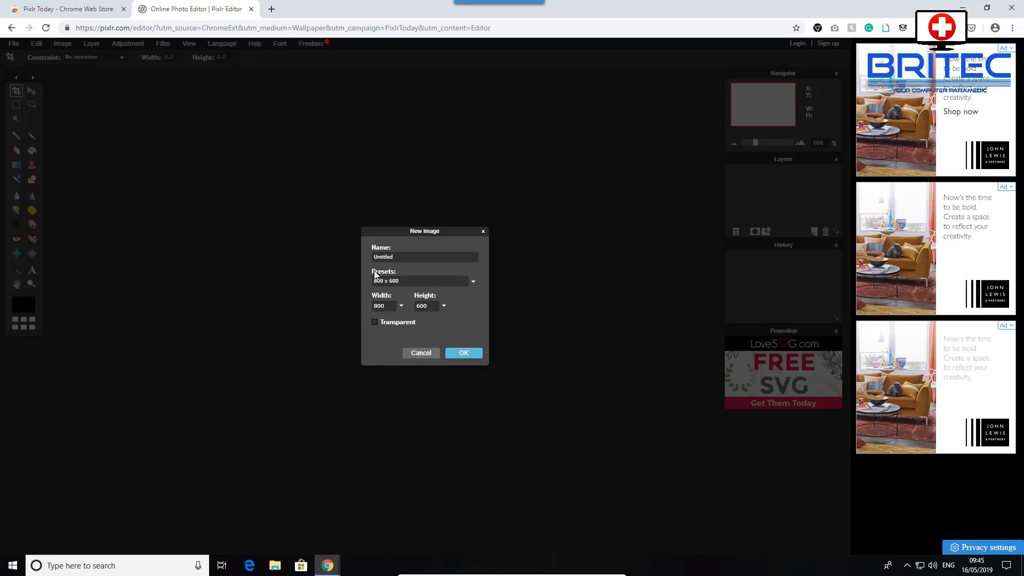
click(460, 353)
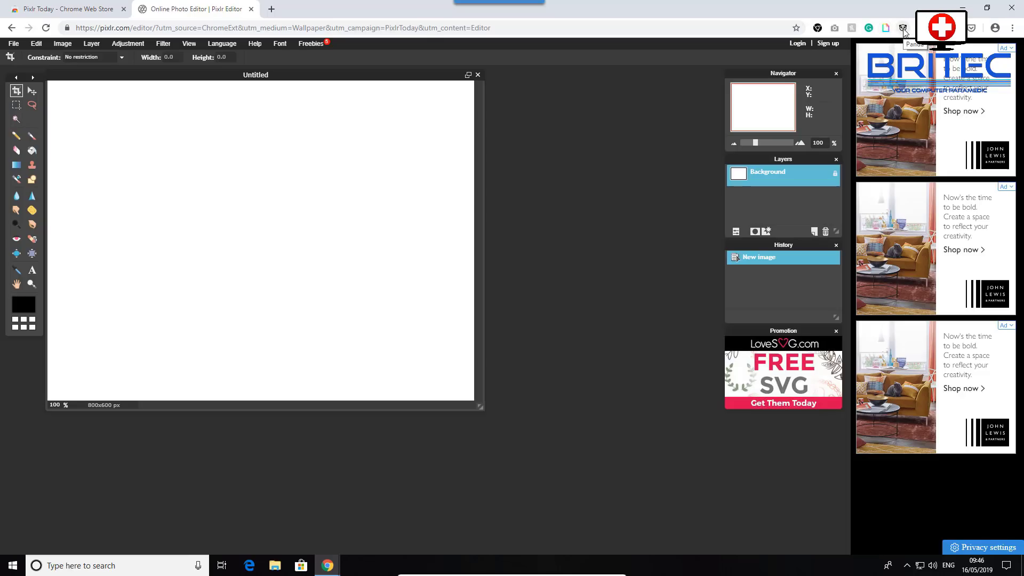
Step: Paint a thick wavy brush stroke across the canvas's upper half and draw a thin curved pencil line below it
click(32, 136)
mouse_move(167, 140)
mouse_down()
mouse_move(152, 169)
mouse_move(248, 160)
mouse_move(315, 229)
mouse_move(337, 218)
mouse_up()
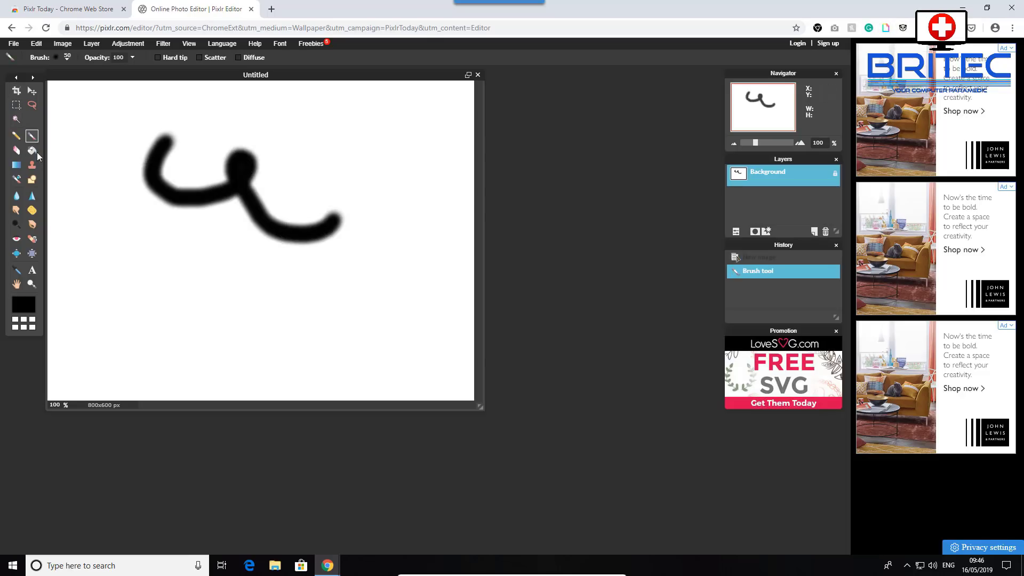
click(16, 138)
mouse_move(118, 227)
mouse_down()
mouse_move(226, 293)
mouse_move(371, 304)
mouse_up()
Step: Add the text "hhhfhfhhfhf" in 30-size Verdana Regular near the canvas's lower left, below the pencil line
click(32, 270)
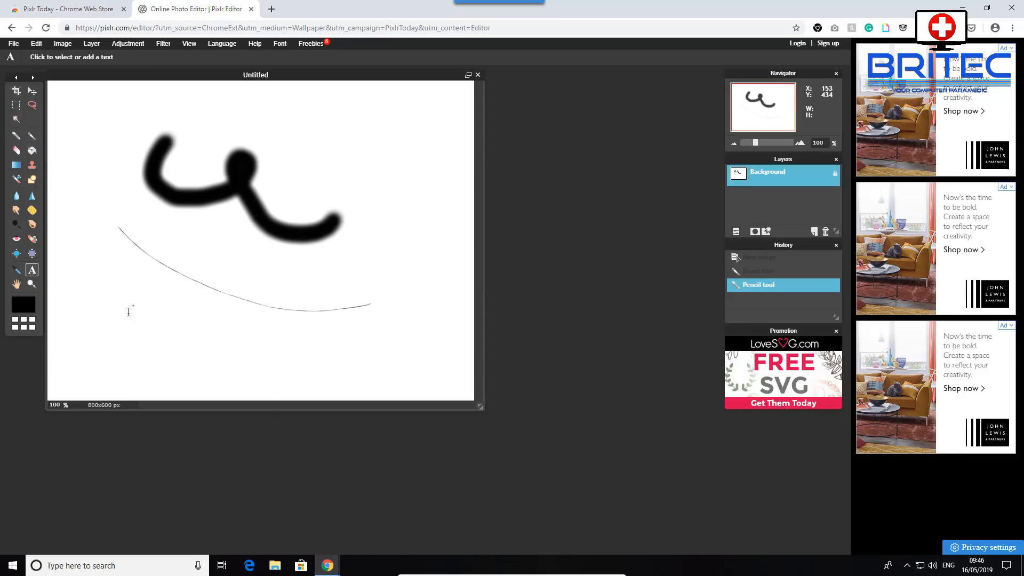
click(132, 304)
text(hhhfhfhhfhf)
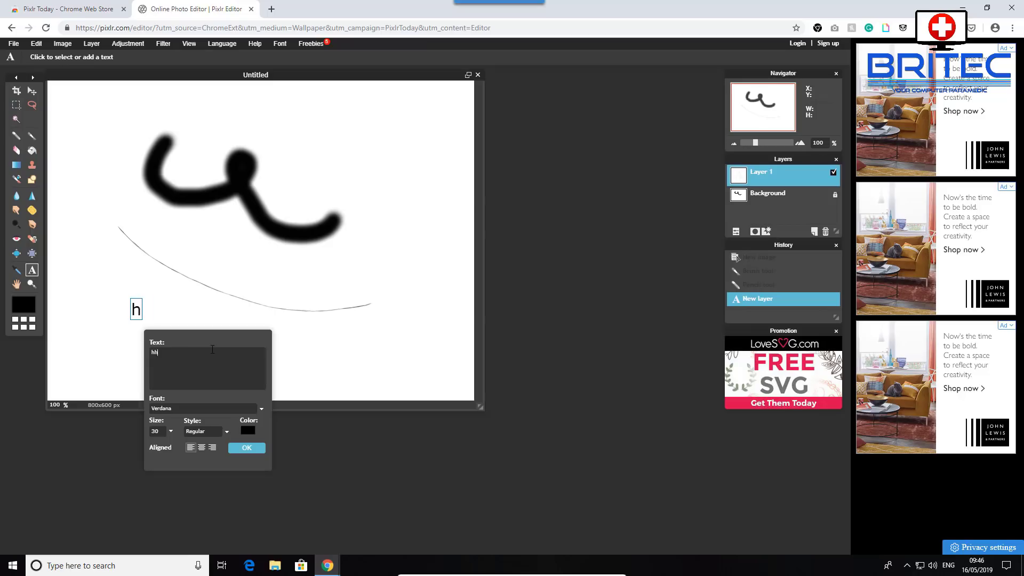
click(243, 448)
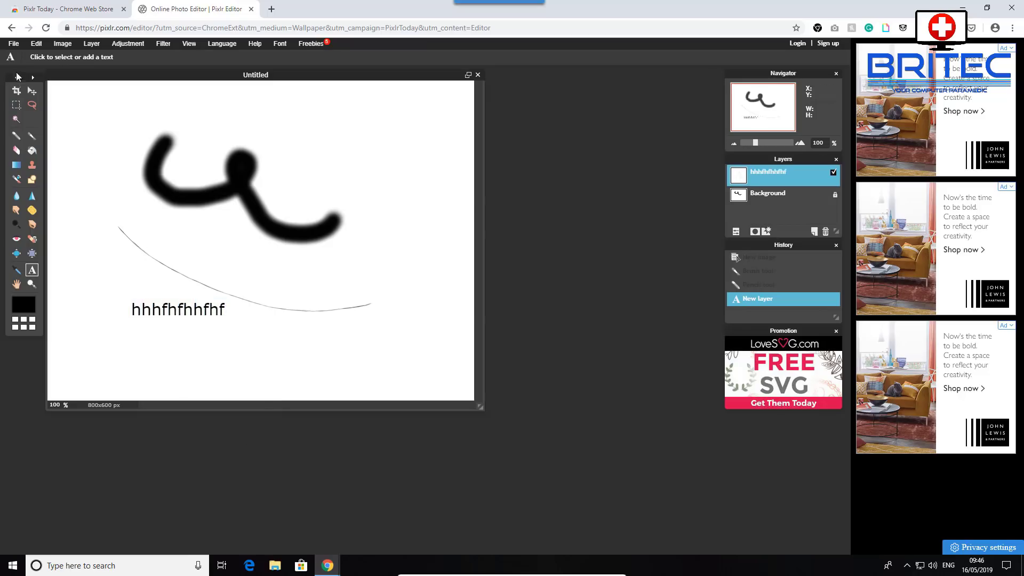
click(14, 46)
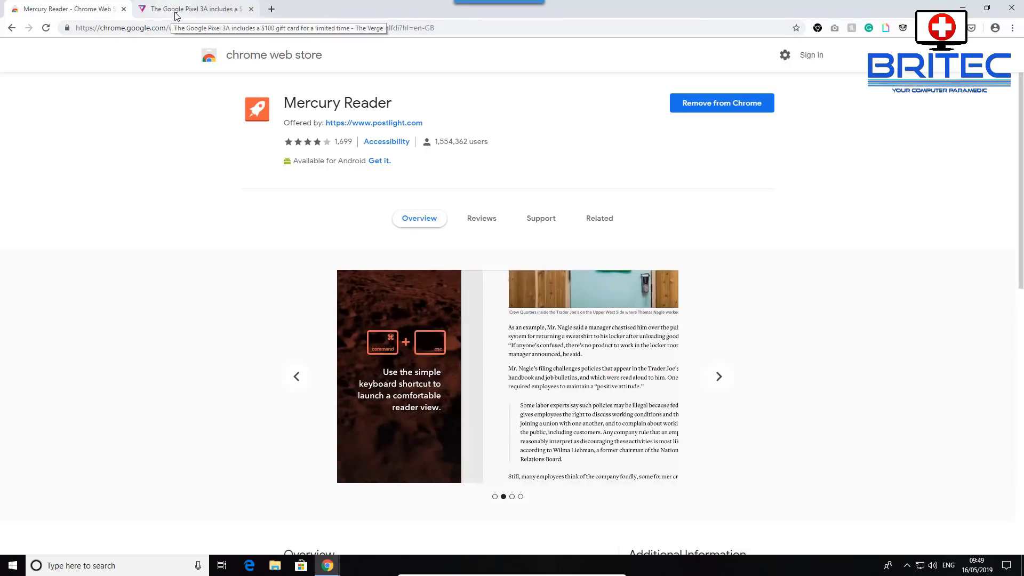
Step: Look through The Verge's Google Pixel 3A gift card article in its original layout, including the ads and sidebars
click(176, 16)
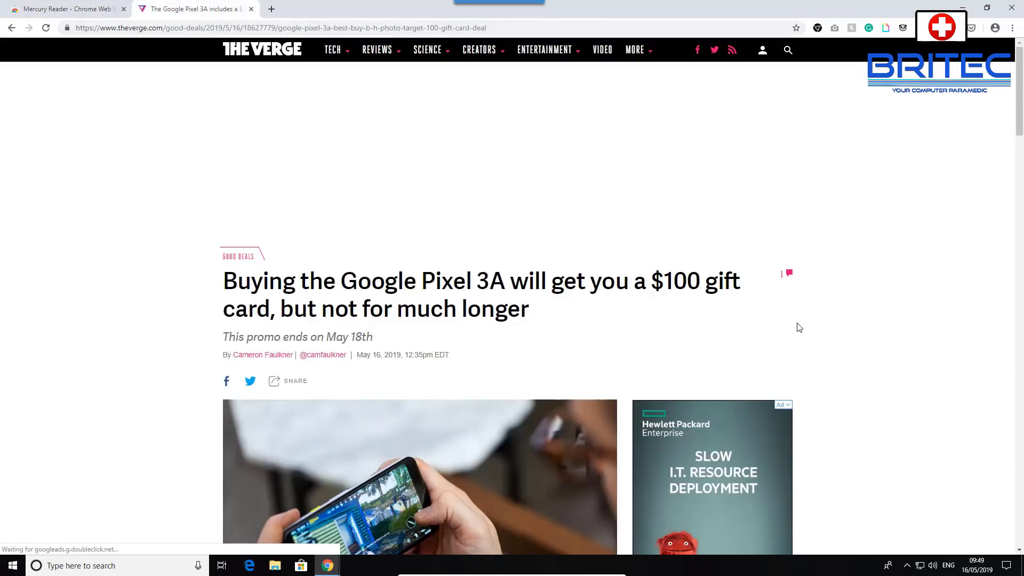
scroll(837, 330, down, 4)
scroll(839, 331, up, 4)
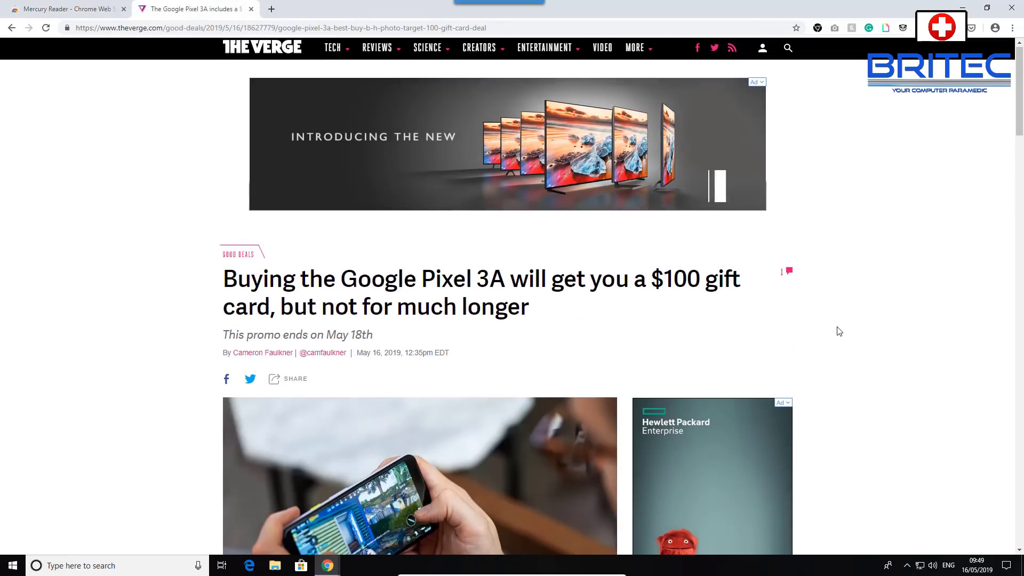
scroll(538, 380, down, 3)
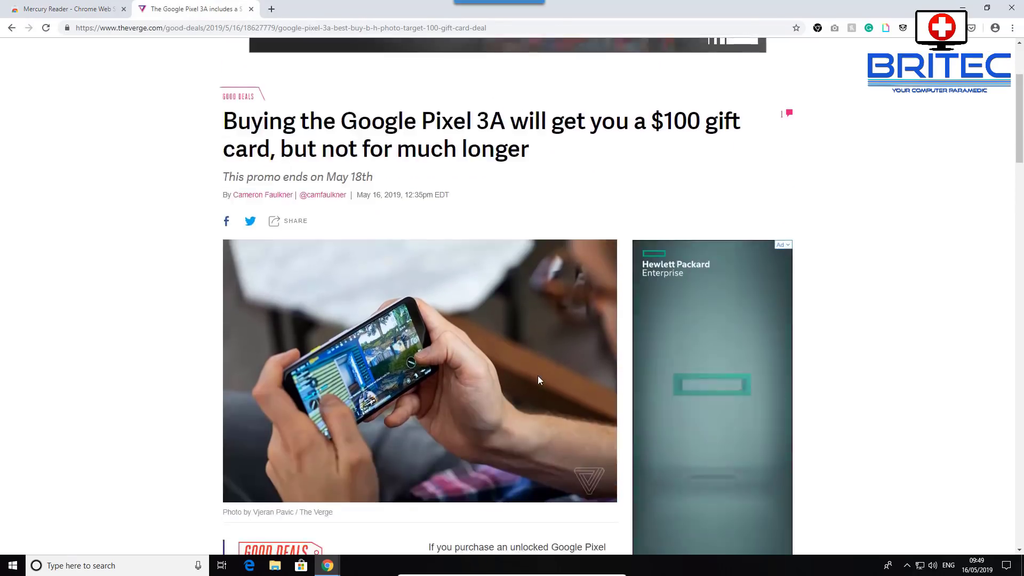
scroll(534, 376, down, 6)
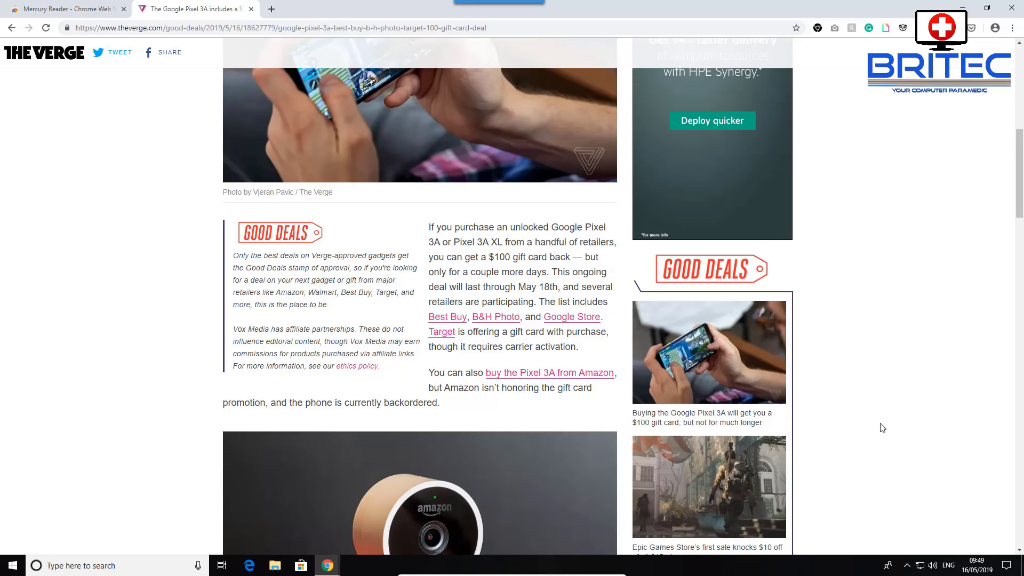
scroll(658, 313, down, 7)
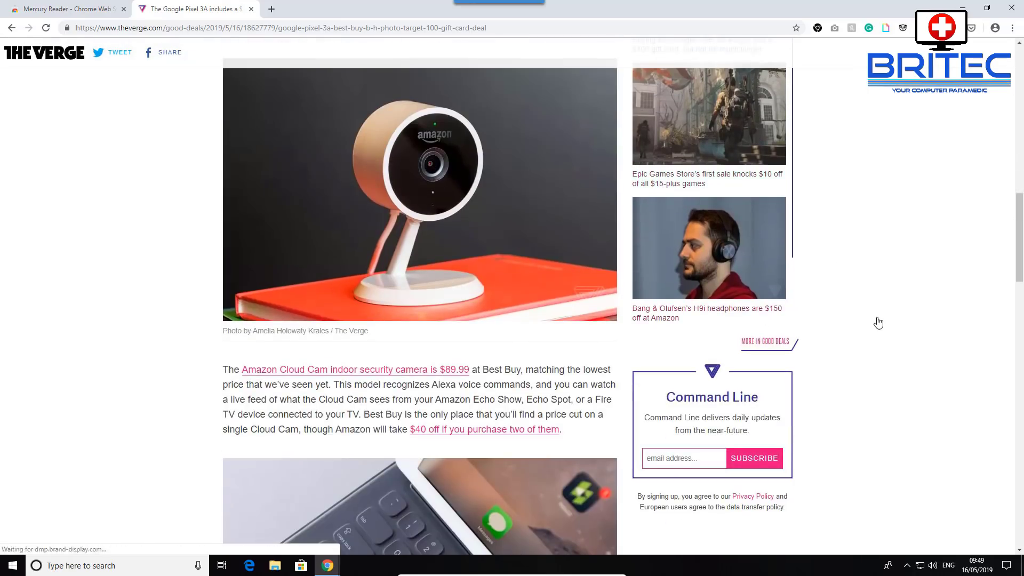
scroll(875, 322, down, 4)
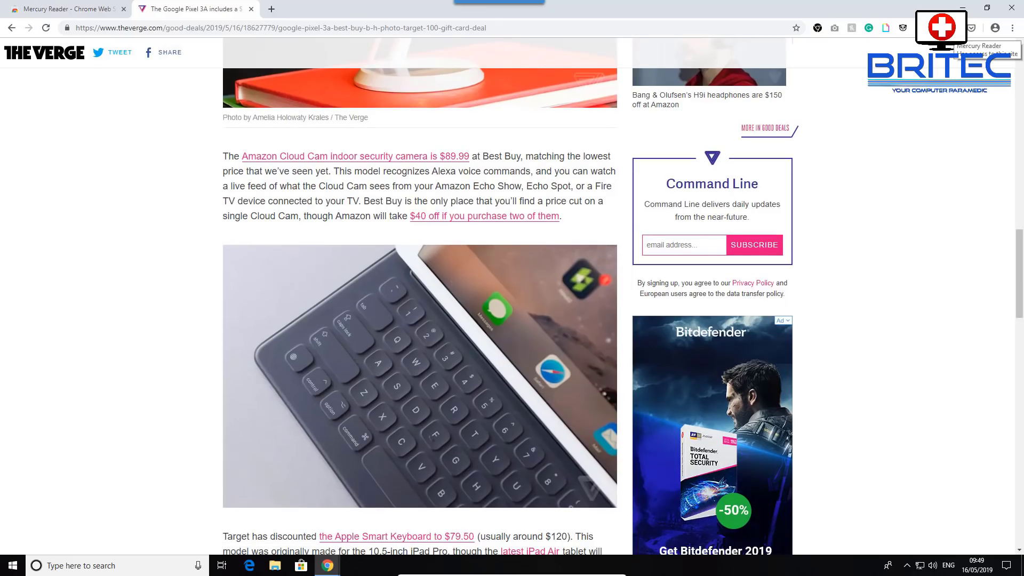
Step: Convert the article to Mercury Reader's clean view, accept its introduction, and read through the simplified page
click(954, 28)
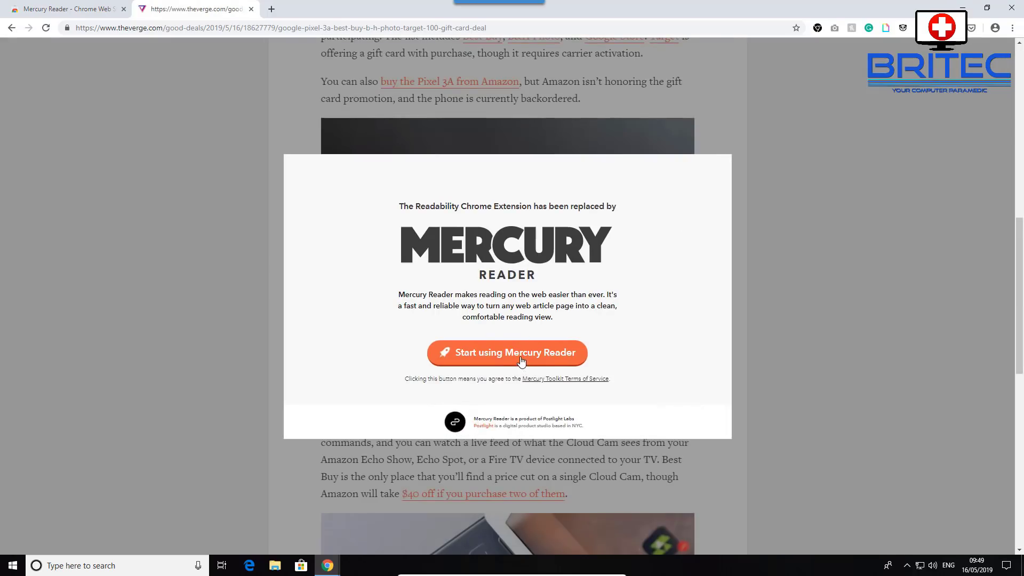
click(521, 362)
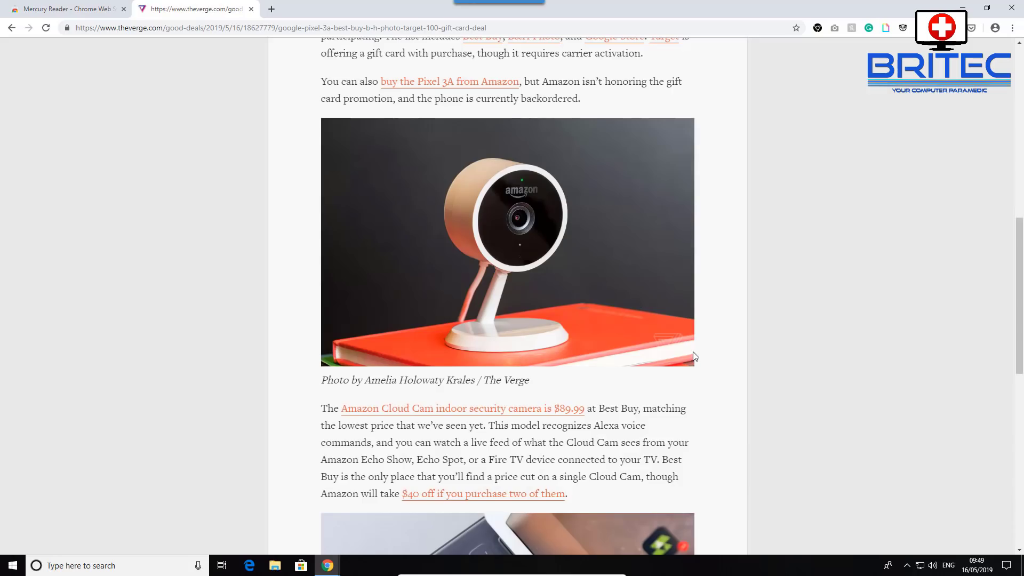
scroll(695, 356, up, 5)
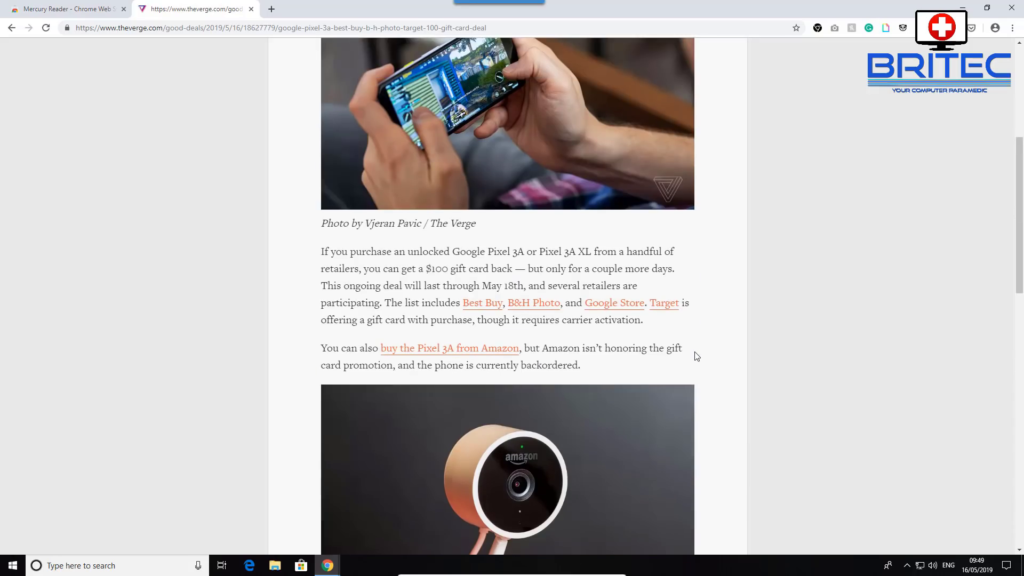
scroll(697, 356, up, 5)
scroll(692, 357, down, 11)
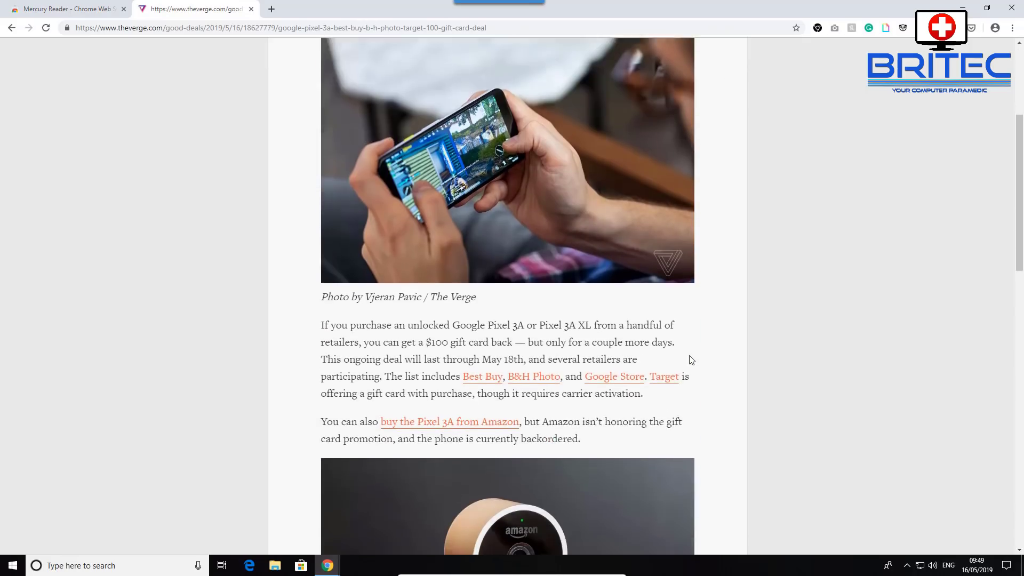
scroll(689, 361, down, 9)
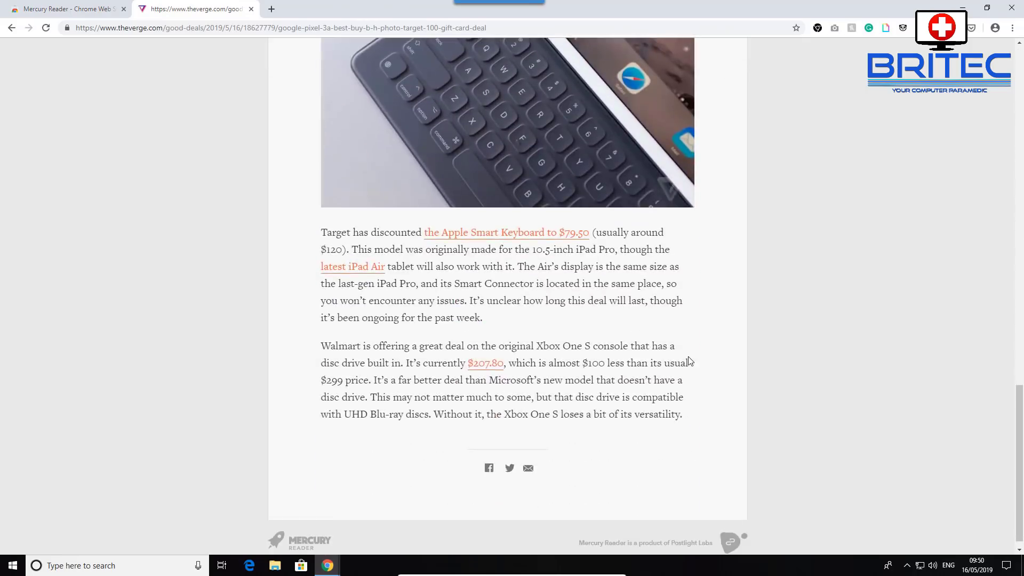
scroll(688, 360, up, 10)
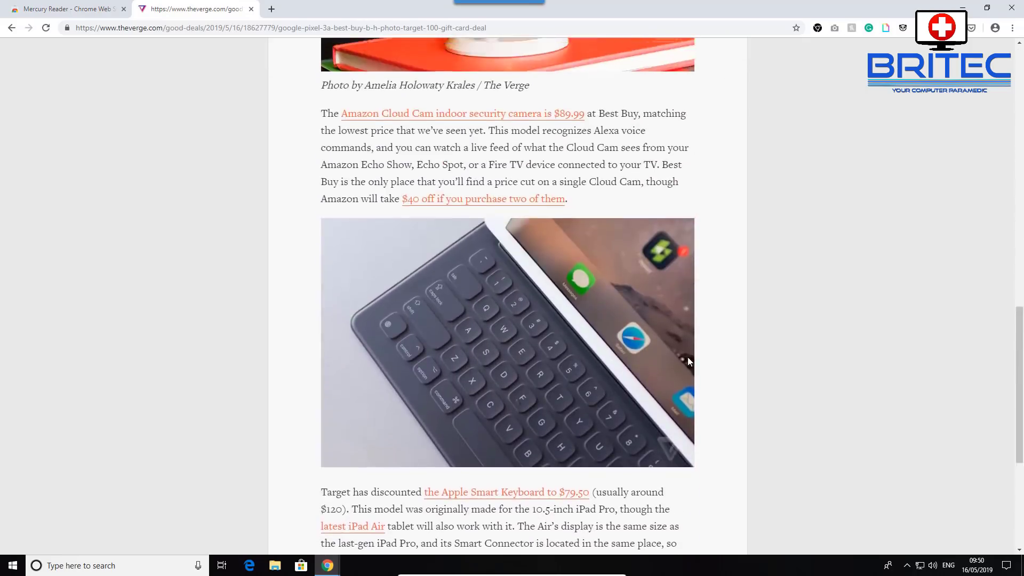
scroll(687, 363, up, 11)
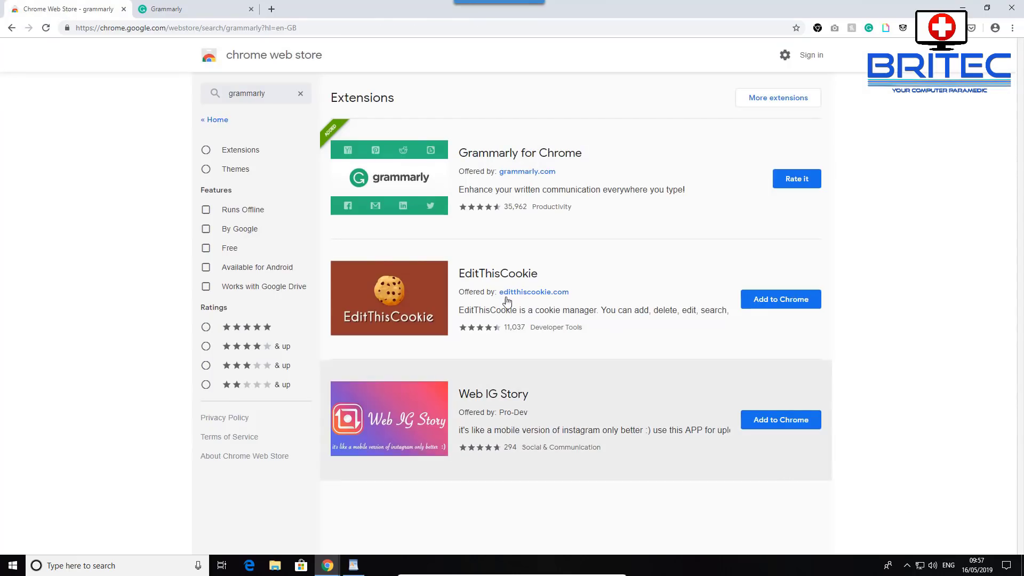
Step: View the Grammarly for Chrome store listing, and create a new blank document in the Grammarly web editor, skipping the tour
click(521, 155)
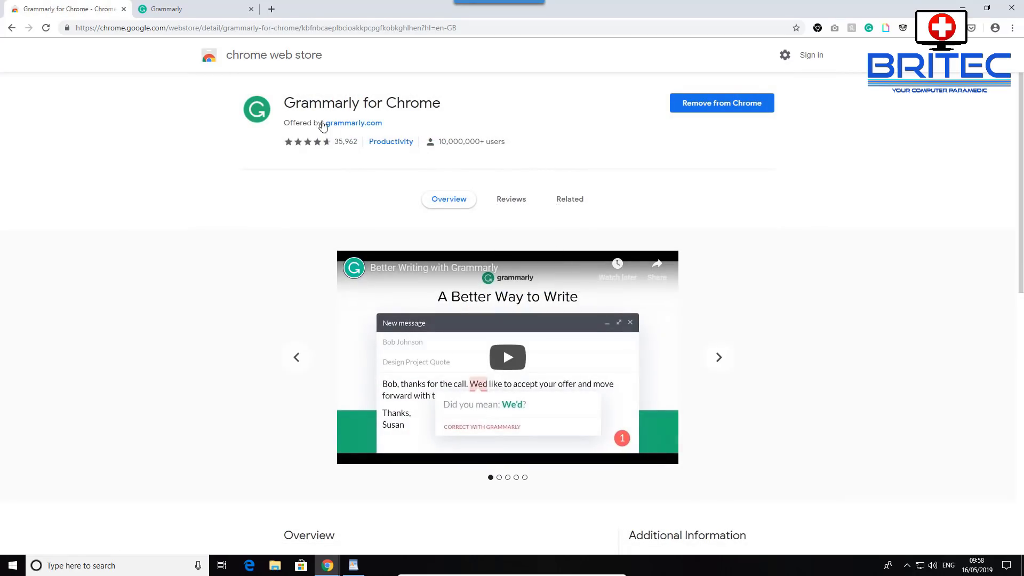
click(172, 11)
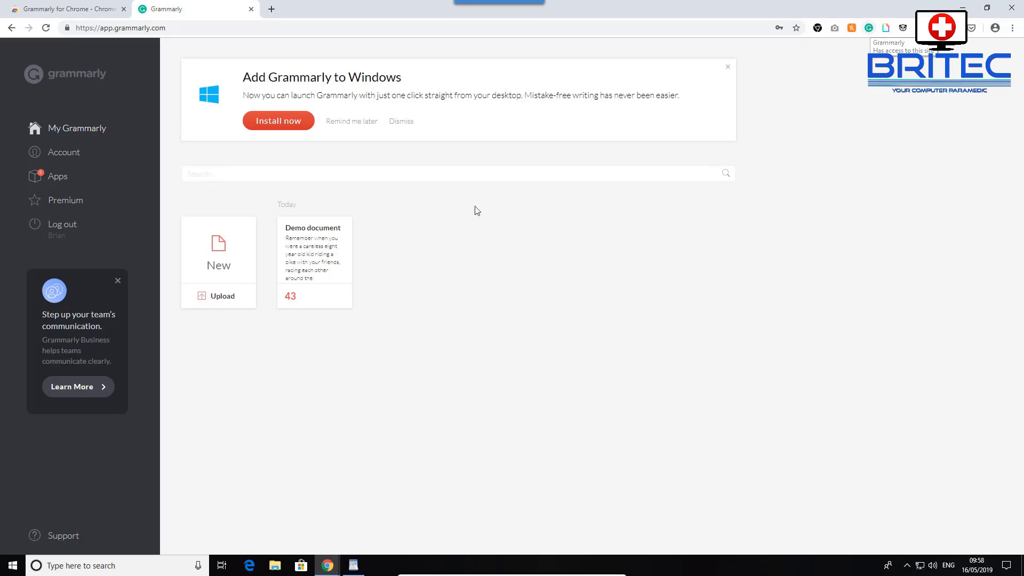
click(223, 265)
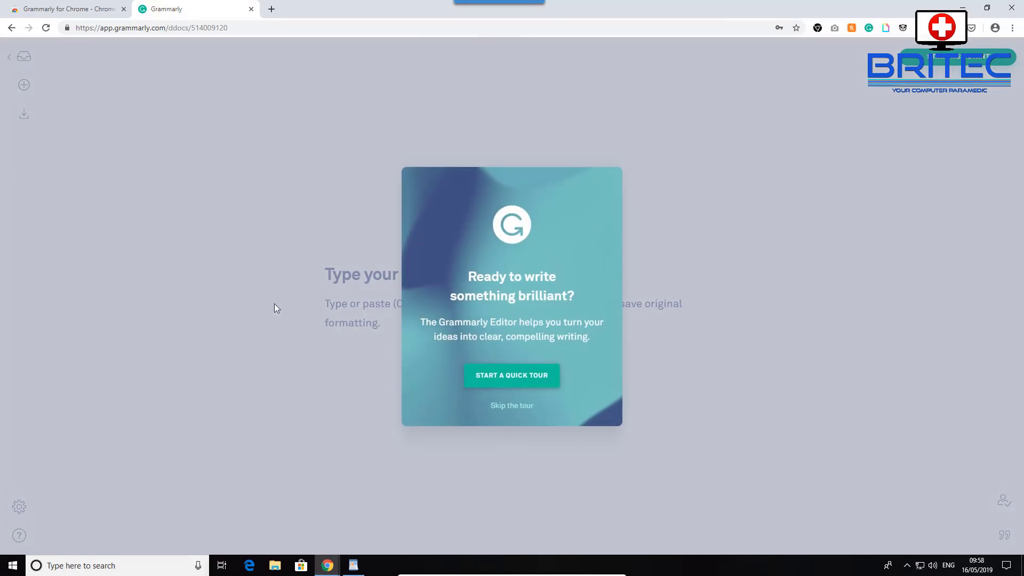
click(513, 410)
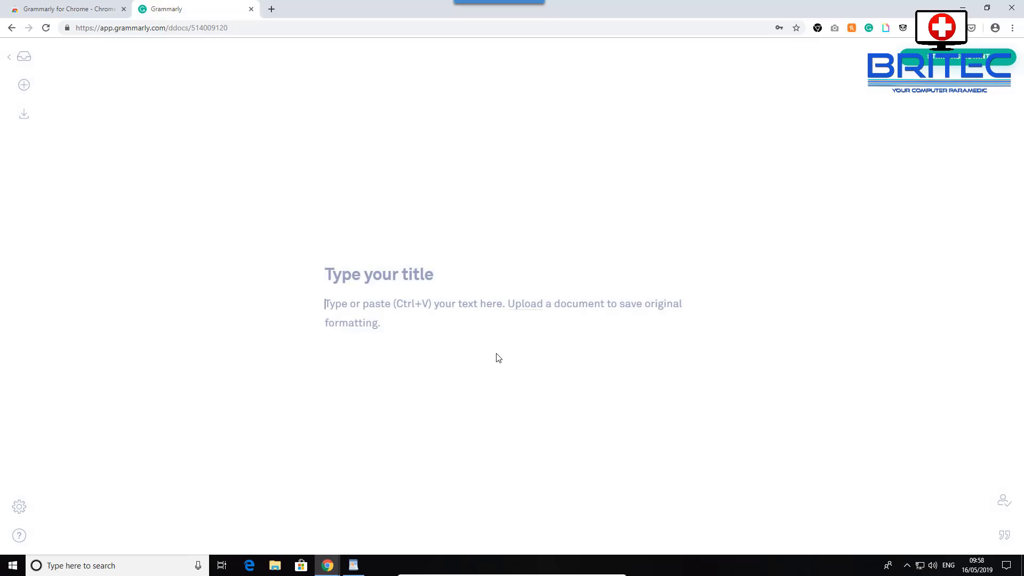
Step: Write a misspelled test sentence starting "Helo my nae is", followed by a lowercase first name and "and thise is a test."
text(Helo my nae)
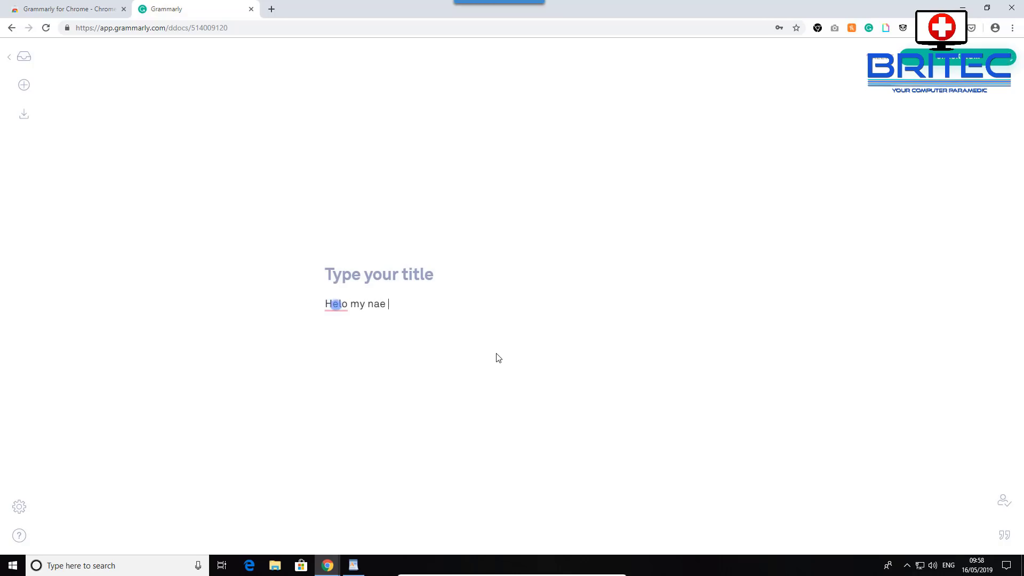
text(is jim and thise is a test.)
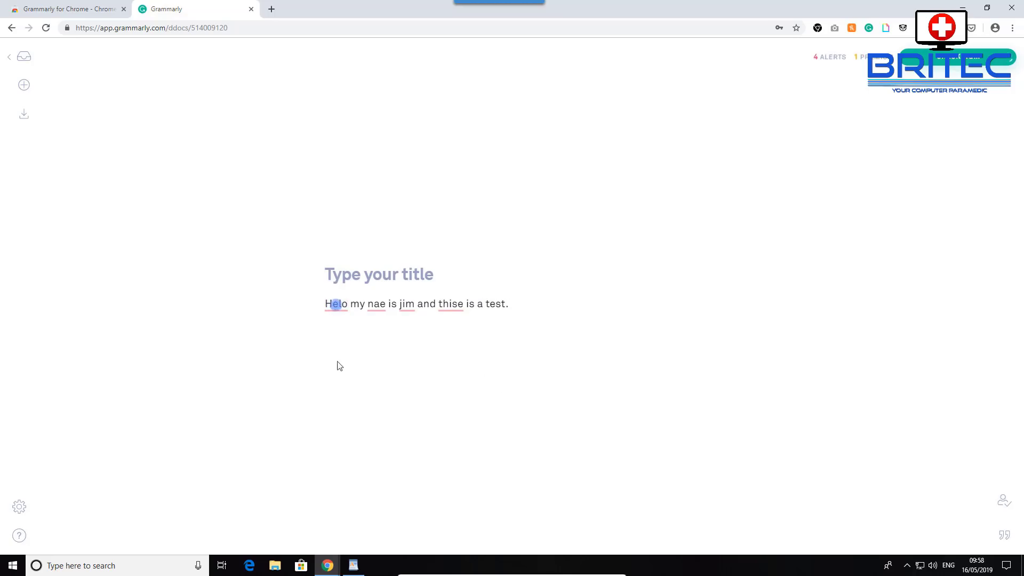
Step: Accept Grammarly's corrections in the test sentence: "this", the capitalized first name, "name", "Hello" and the comma after the greeting
mouse_move(457, 318)
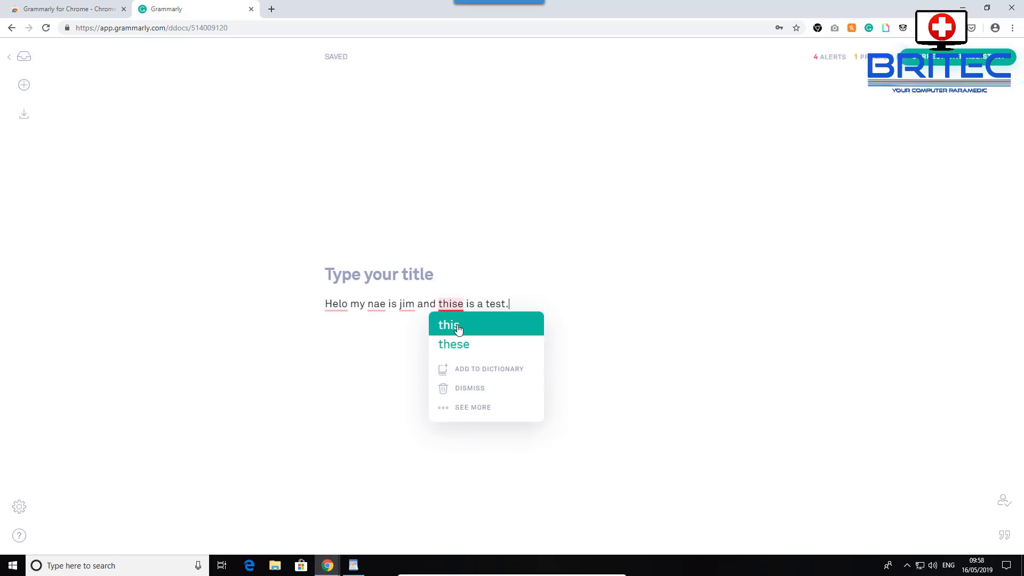
click(457, 327)
right_click(404, 309)
key(Escape)
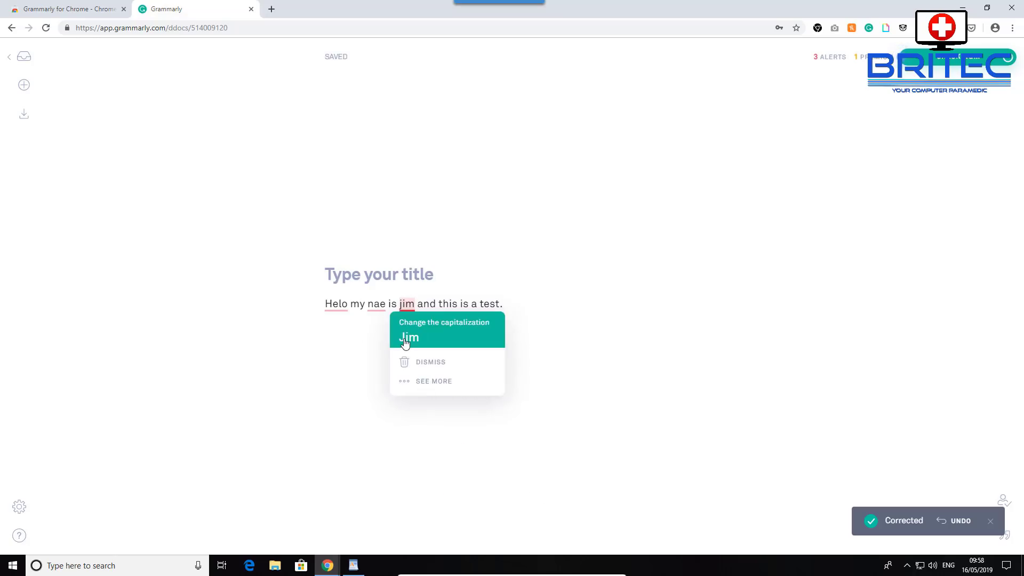
click(406, 335)
mouse_move(375, 305)
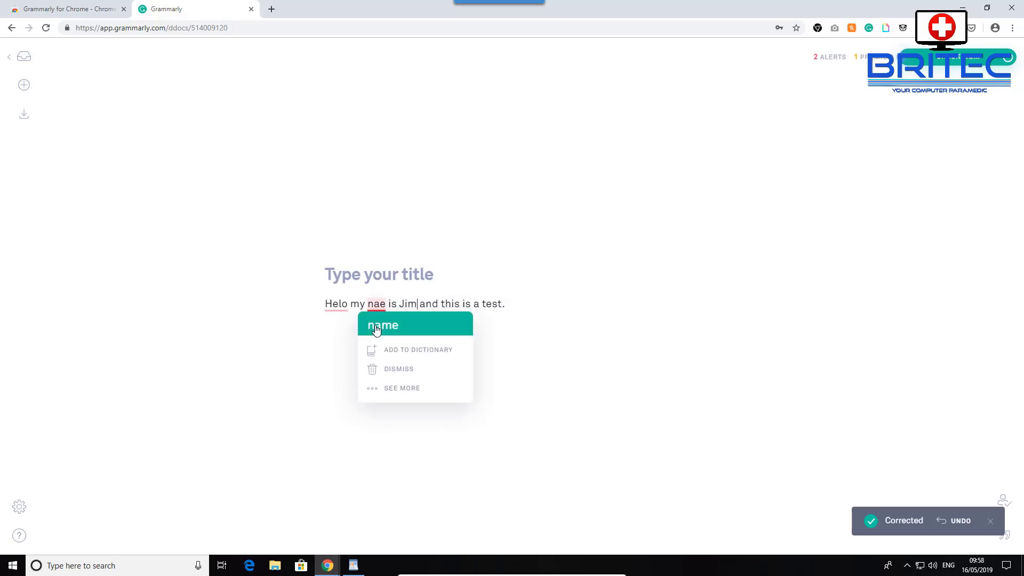
click(376, 326)
mouse_move(343, 310)
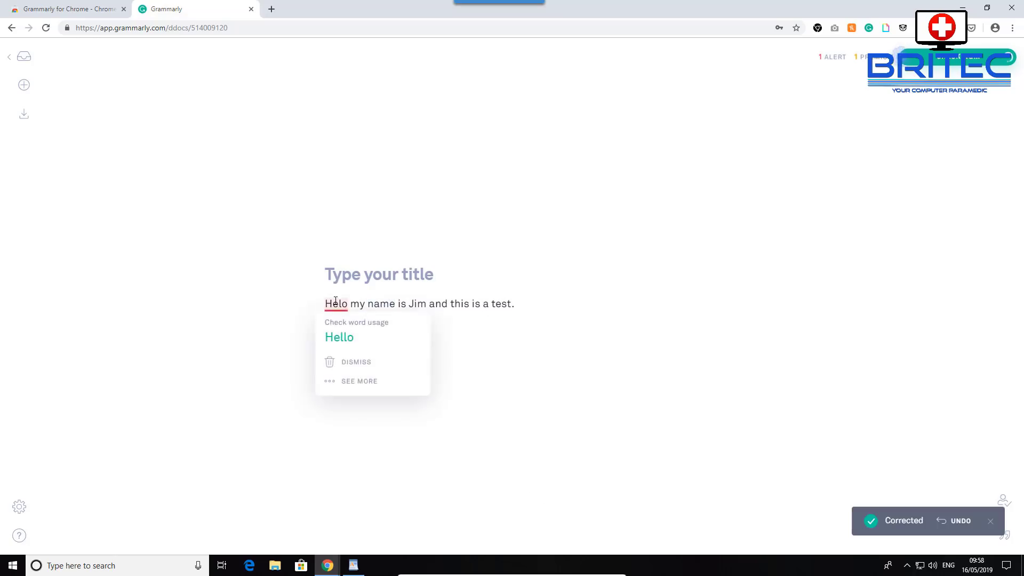
click(337, 338)
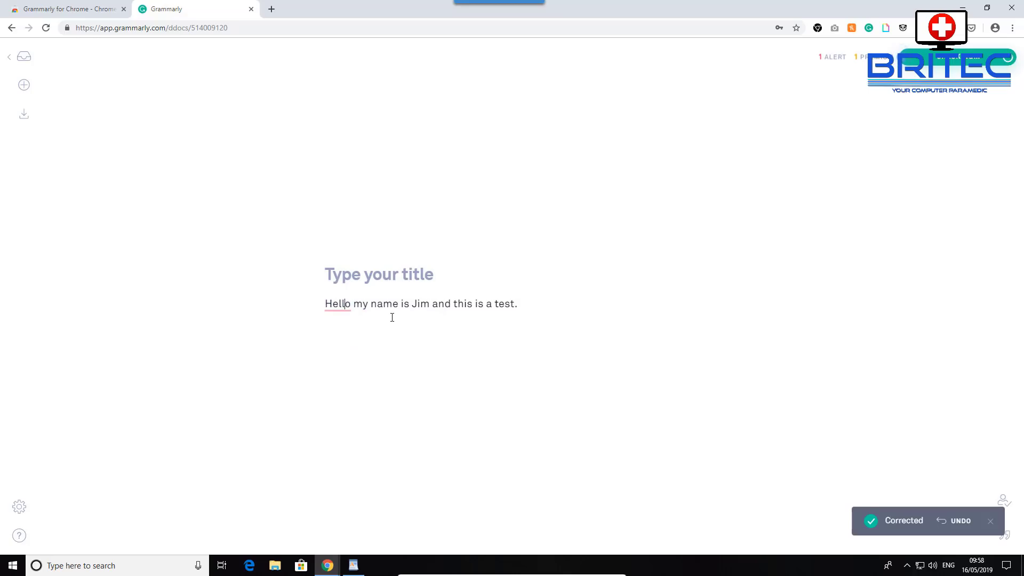
mouse_move(342, 309)
click(337, 336)
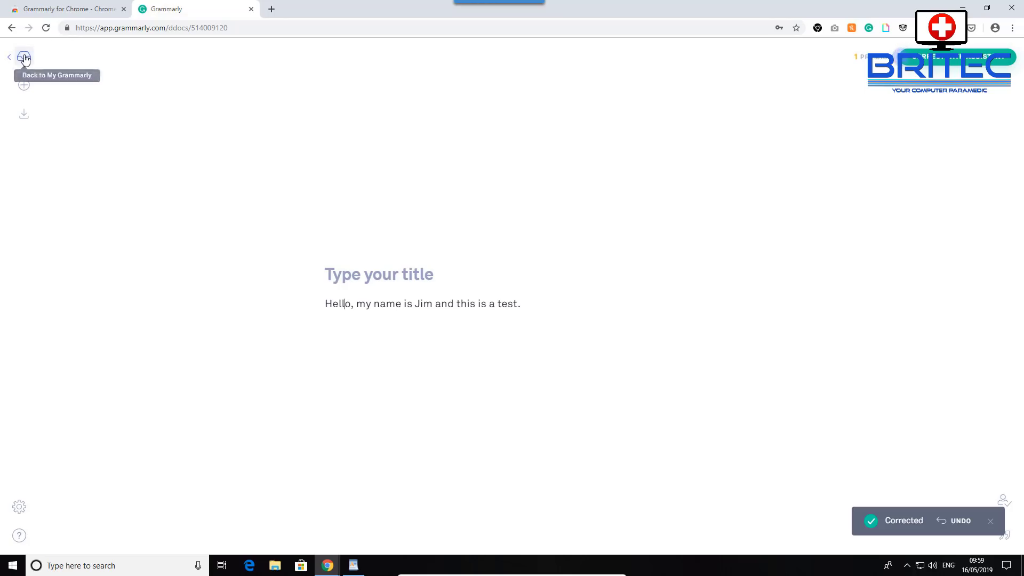
Step: View Grammarly's options for adding and exporting documents, and go back to My Grammarly
mouse_move(25, 93)
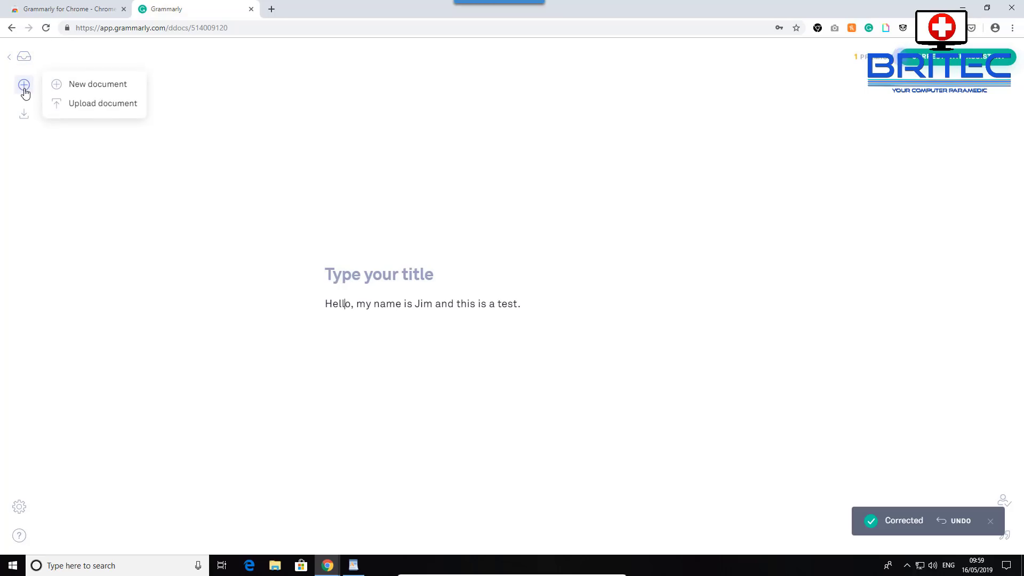
mouse_move(24, 117)
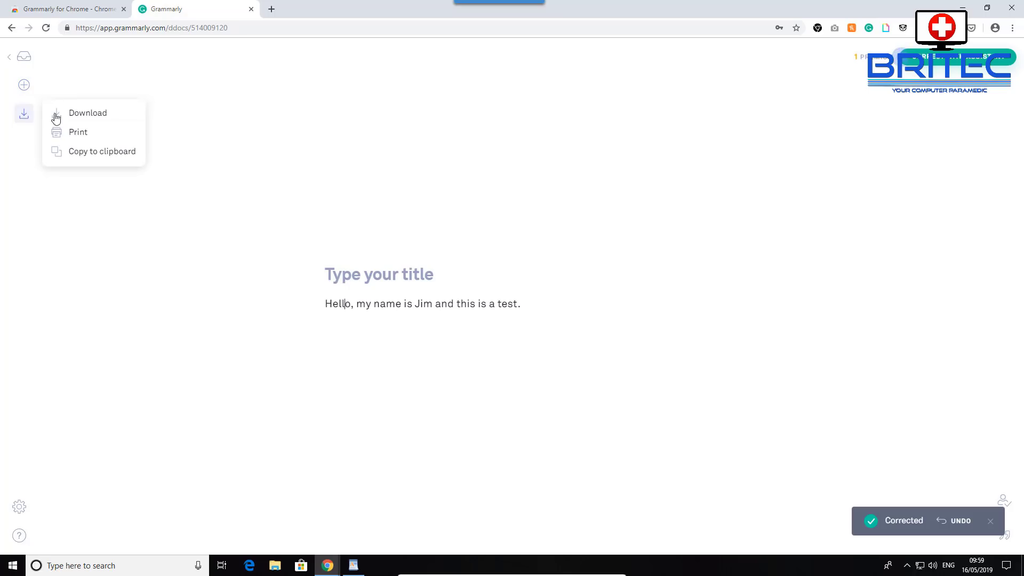
click(24, 60)
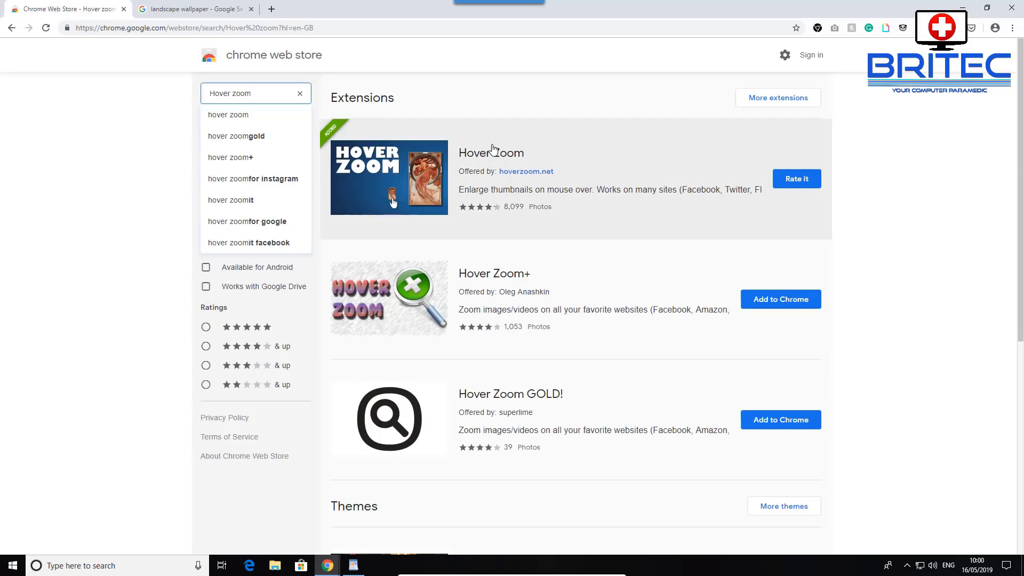
Step: View the Hover Zoom store listing, and try thumbnail enlargement on the Google Images results for landscape wallpaper
click(491, 153)
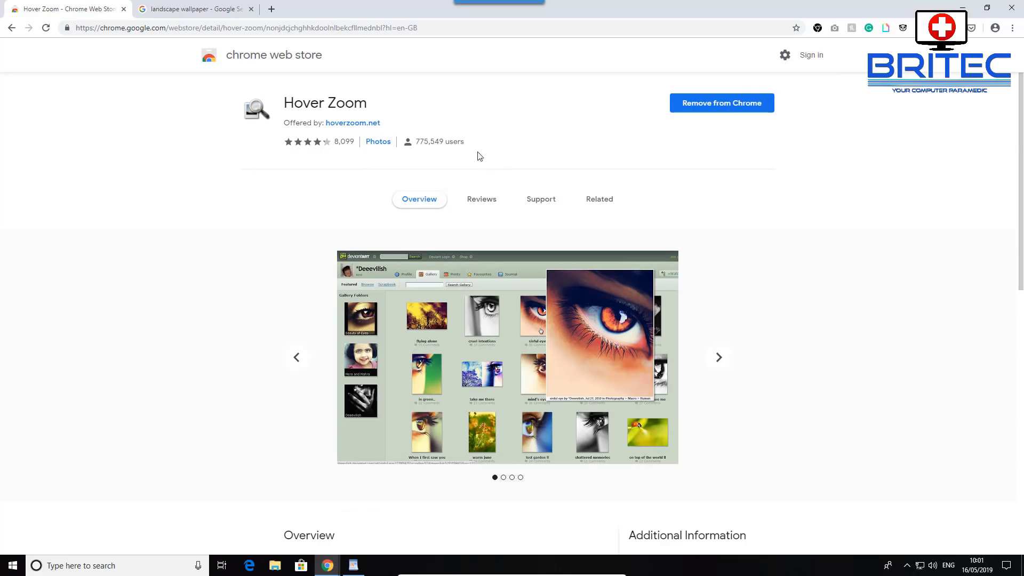
click(207, 10)
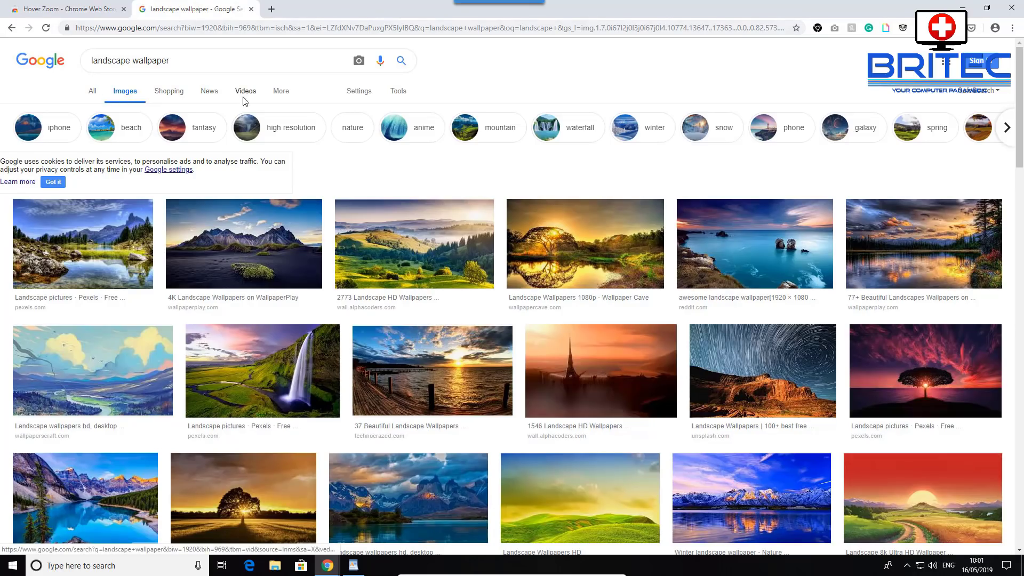
mouse_move(238, 262)
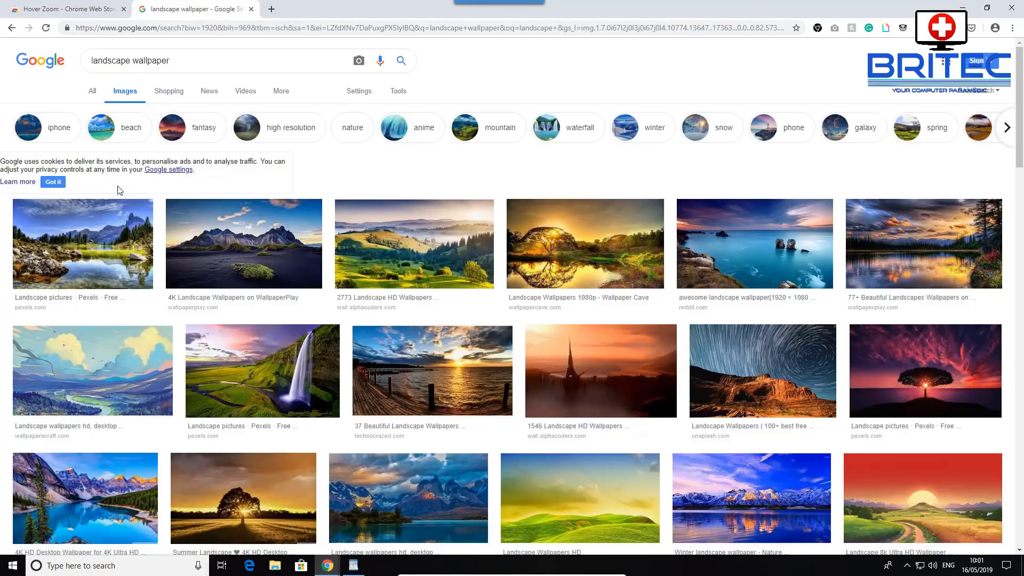
mouse_move(403, 259)
mouse_move(749, 254)
mouse_move(949, 370)
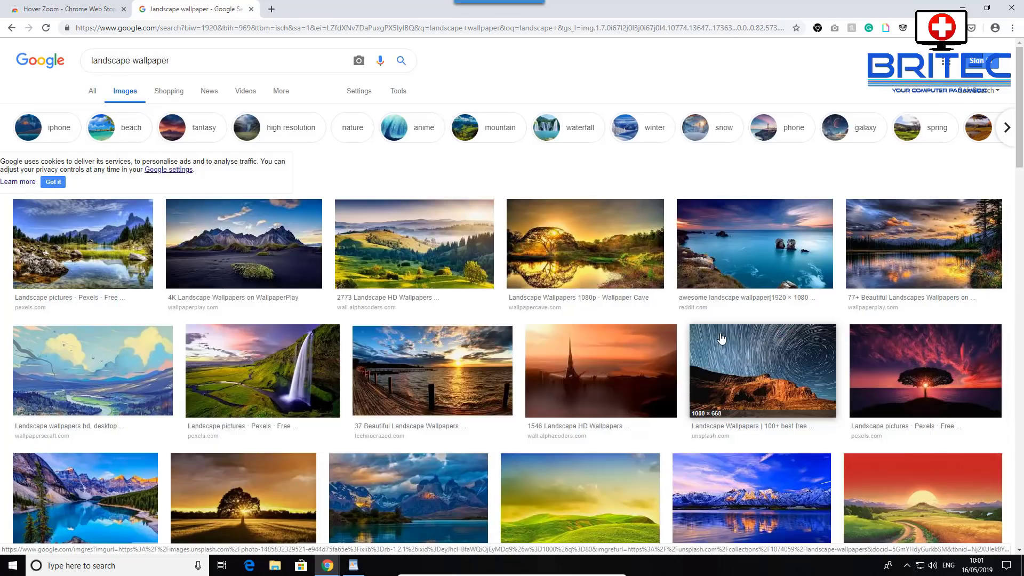
mouse_move(721, 338)
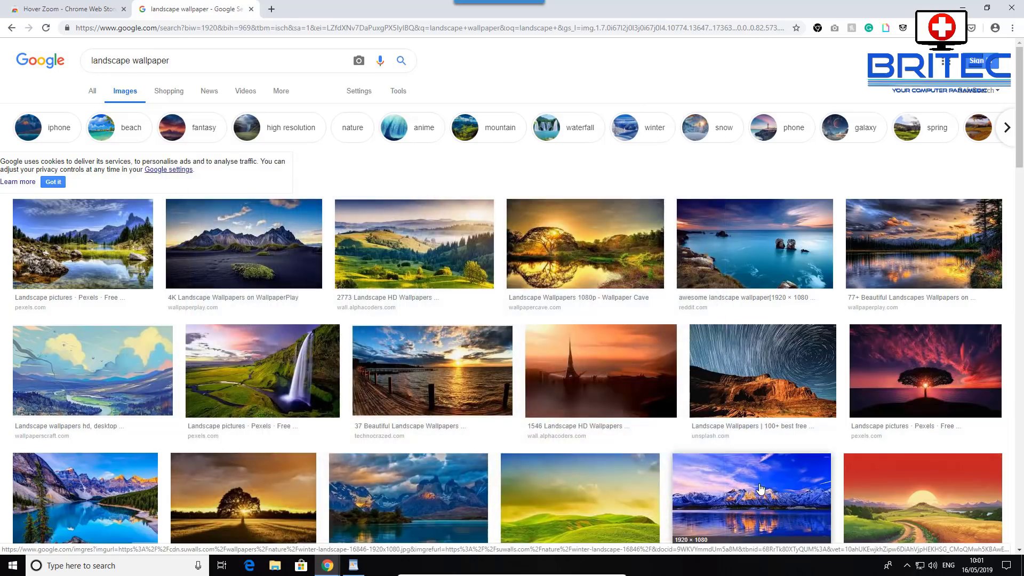
mouse_move(761, 489)
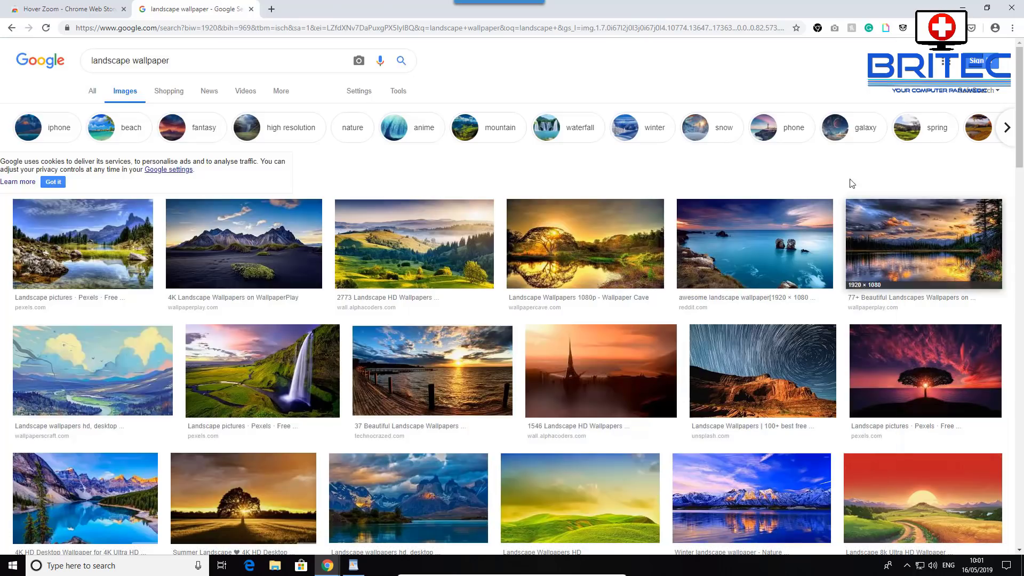
Step: Preview more landscape thumbnails with Hover Zoom further down the image results
scroll(761, 198, down, 6)
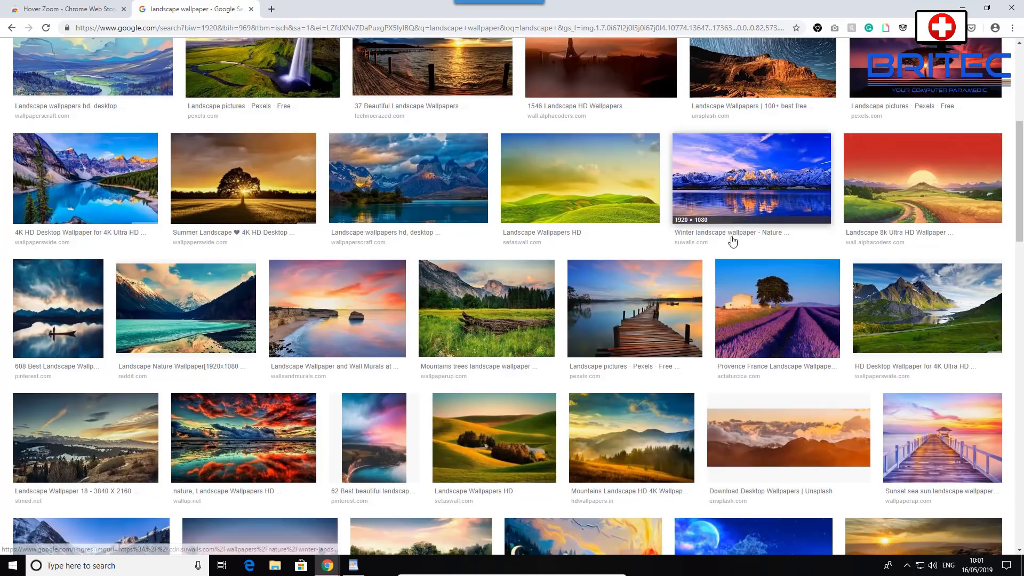
mouse_move(674, 322)
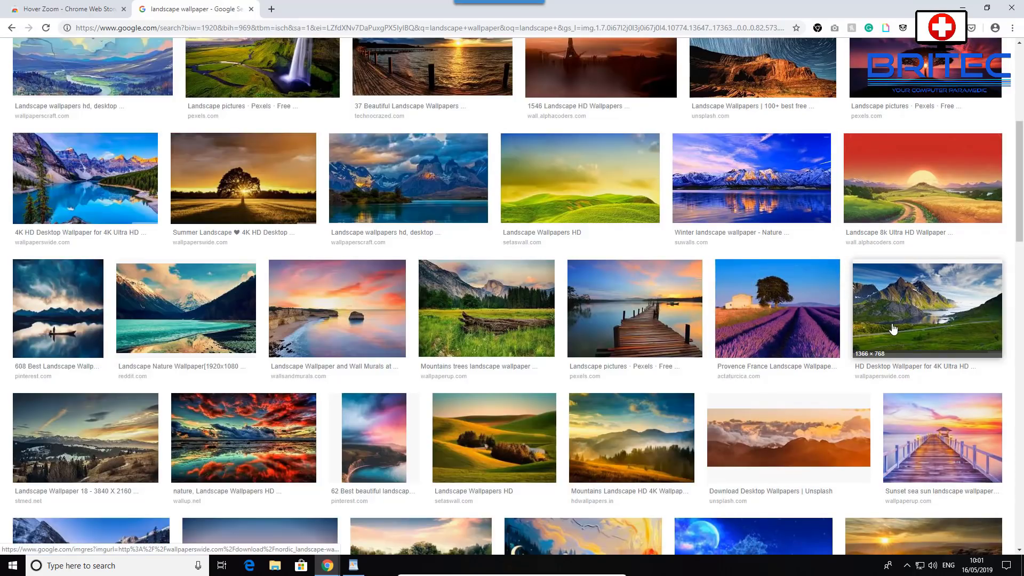
scroll(900, 318, down, 1)
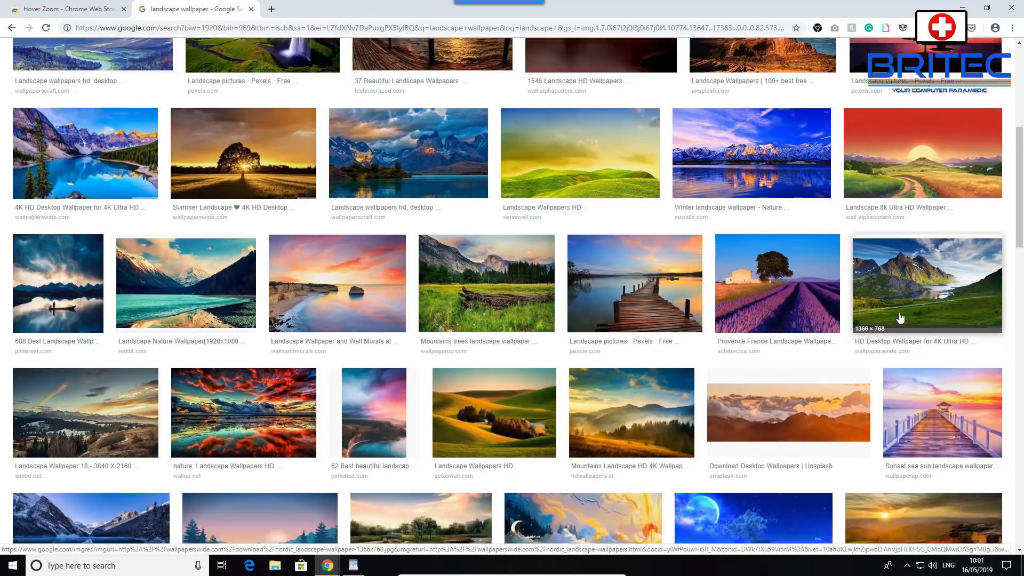
scroll(900, 318, down, 1)
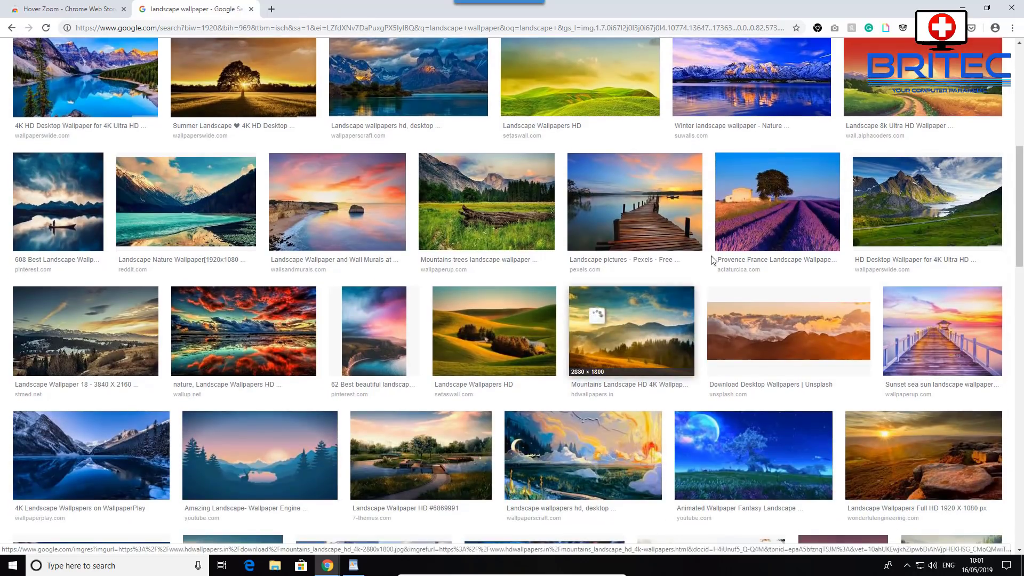
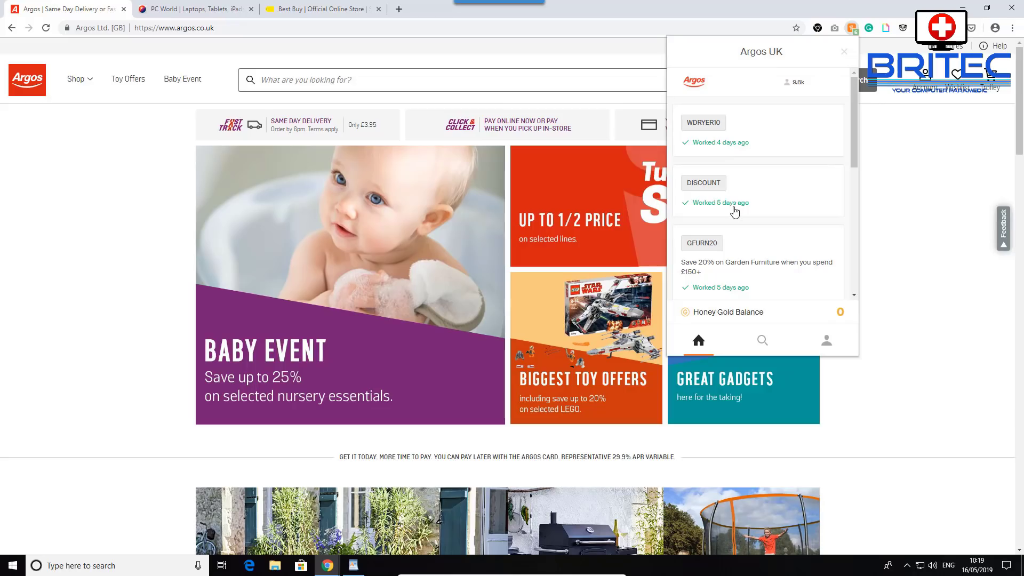
Step: Look through all of Honey's coupon codes for the Argos UK store
scroll(740, 244, down, 3)
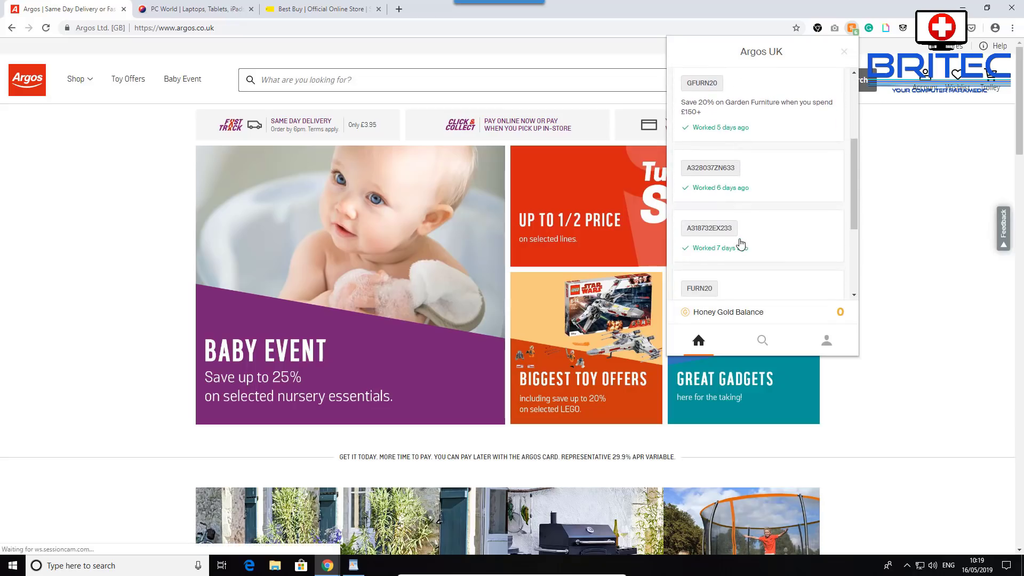
scroll(741, 244, down, 1)
scroll(740, 244, down, 1)
scroll(741, 244, down, 1)
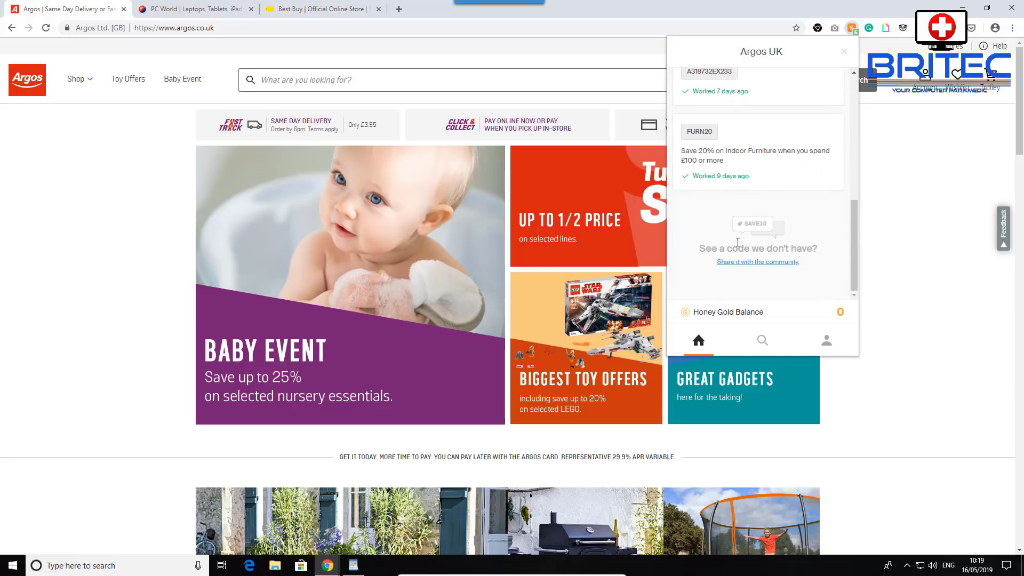
Step: Check Honey's coupon codes for PC World UK, and look through its codes for Best Buy
click(176, 7)
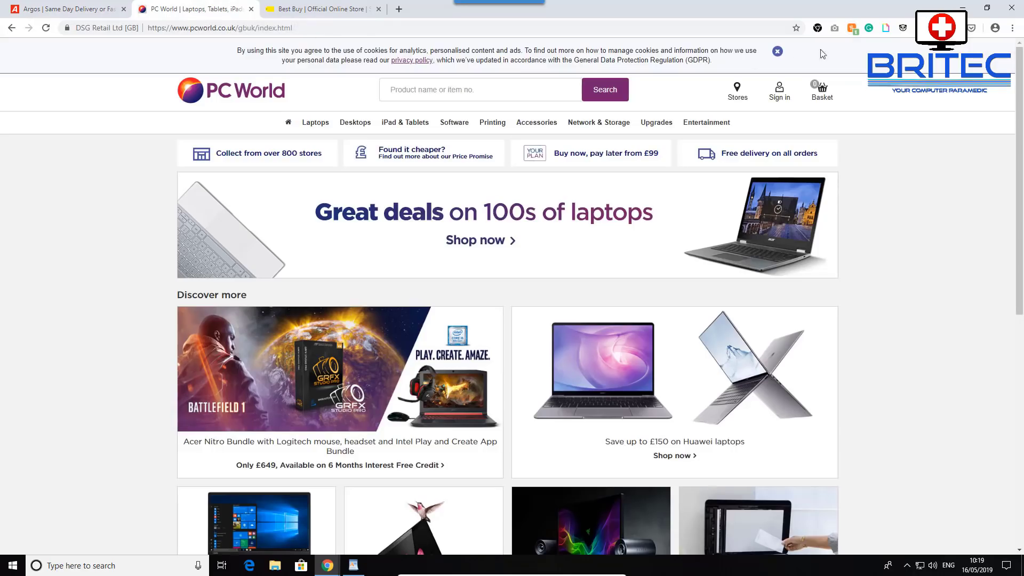
click(851, 28)
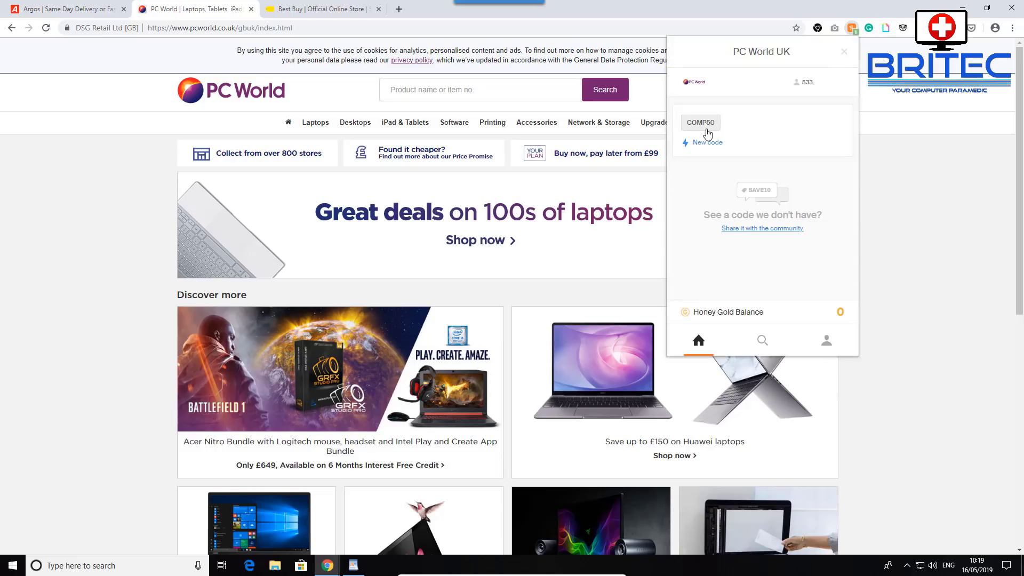
click(329, 7)
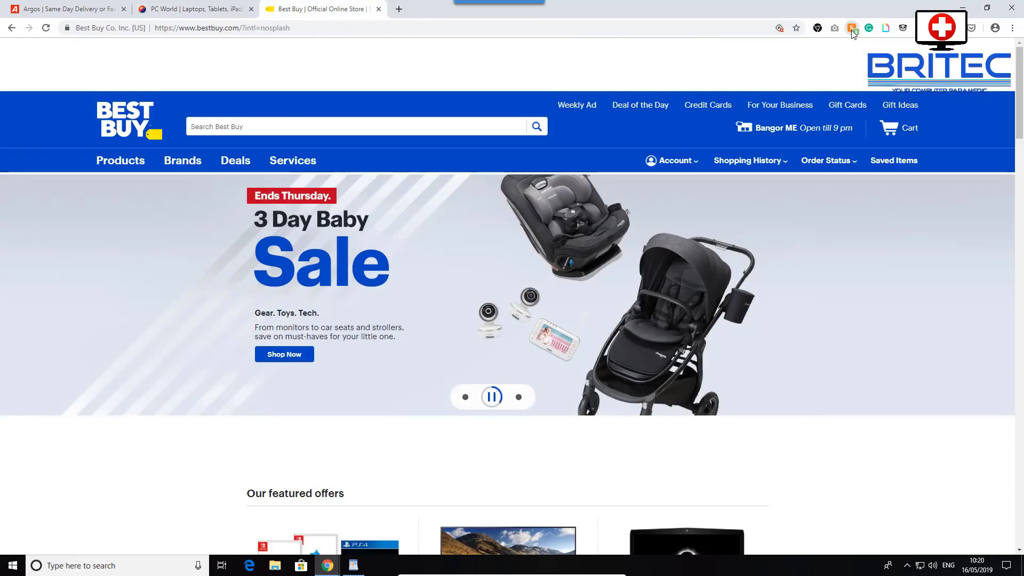
click(851, 29)
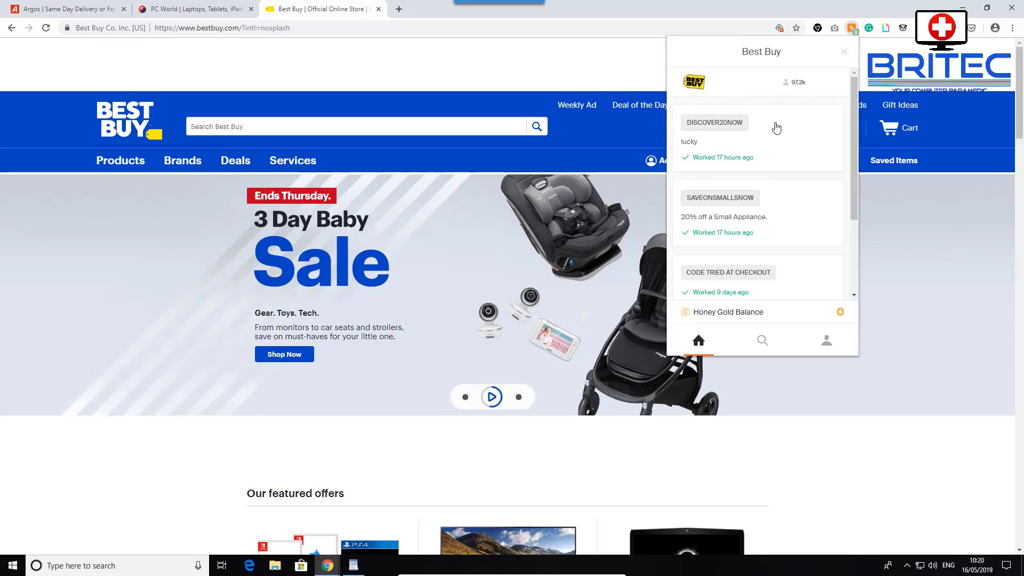
scroll(767, 146, down, 1)
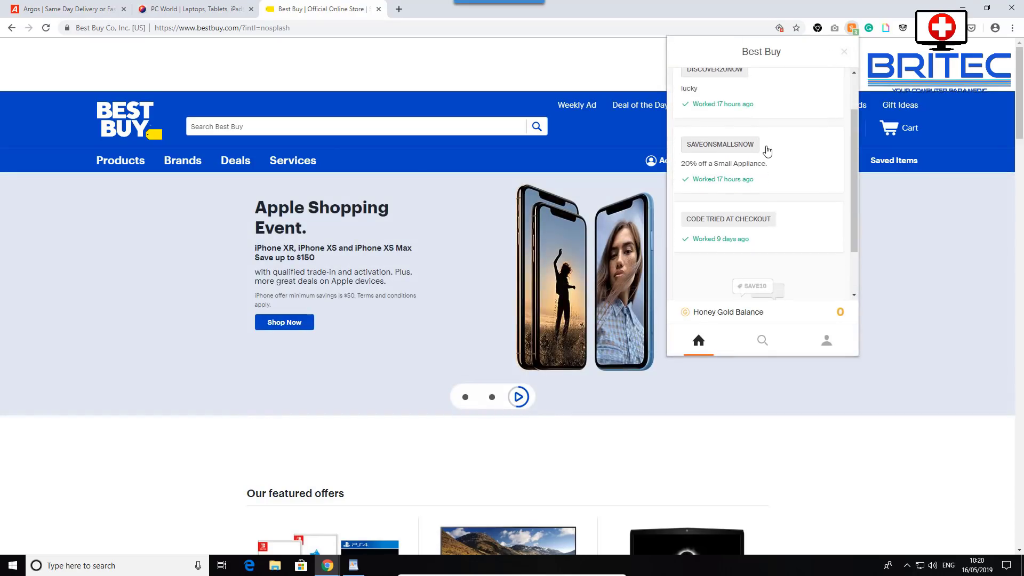
scroll(767, 150, down, 1)
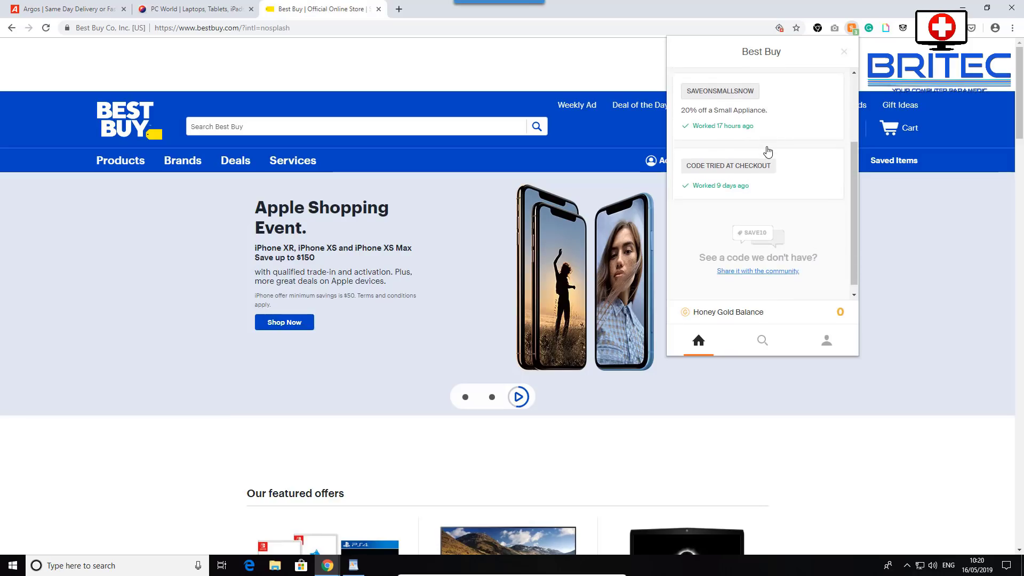
Step: View the Honey extension's site-access, removal and management options, and close them
right_click(853, 27)
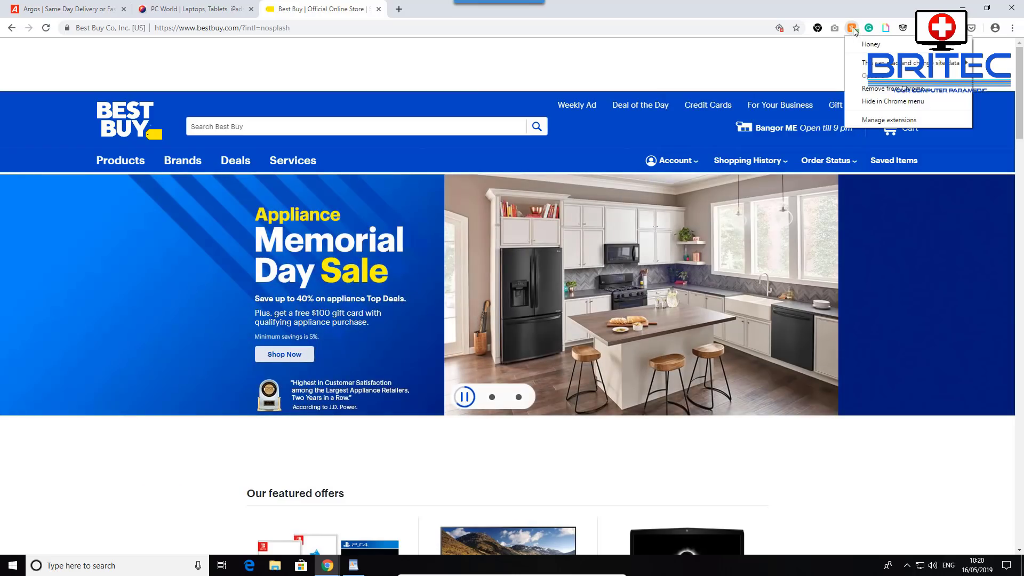
mouse_move(865, 65)
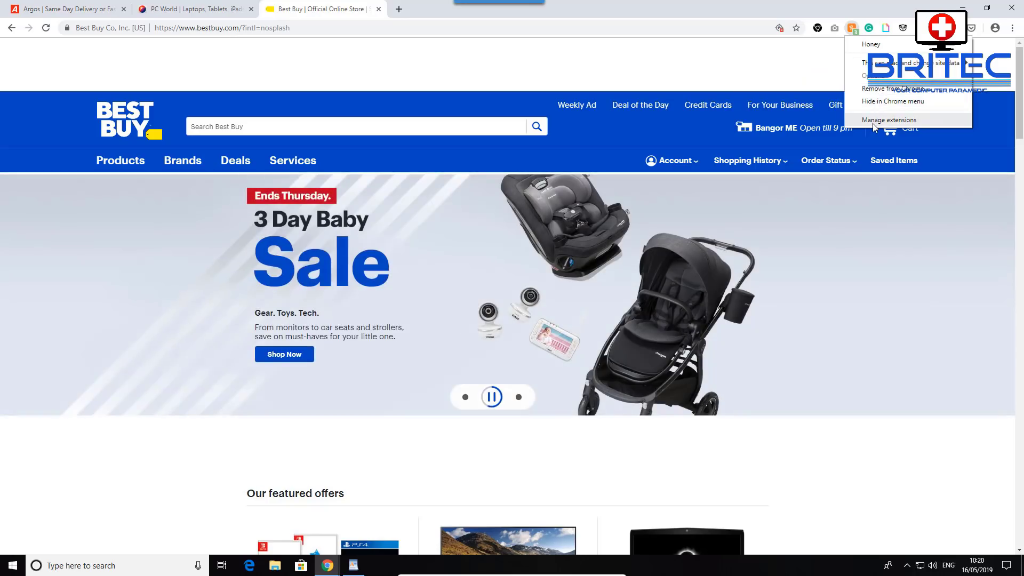
click(729, 26)
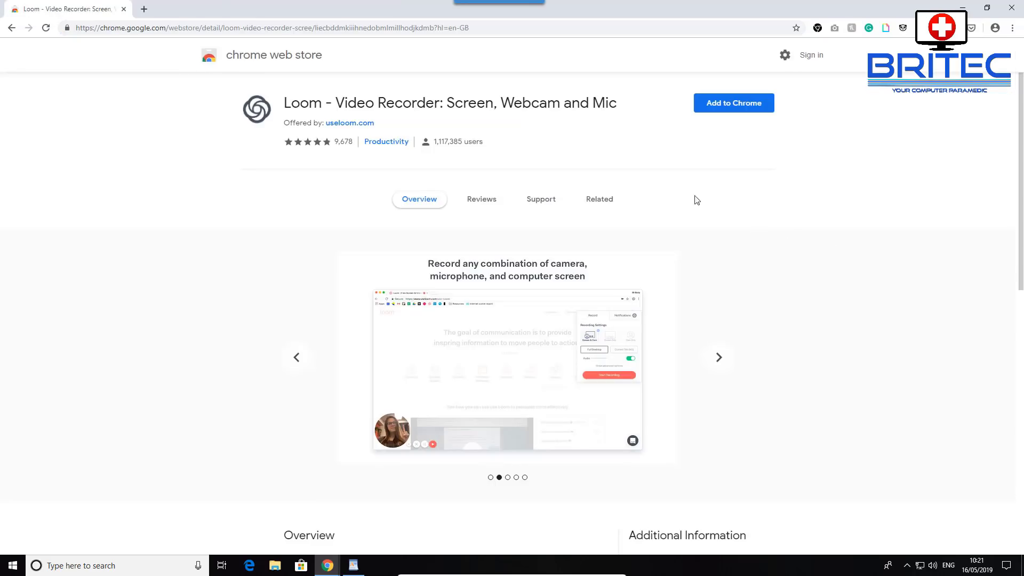
Step: Add the Loom - Video Recorder extension to Chrome, and dismiss the installation notice
click(722, 109)
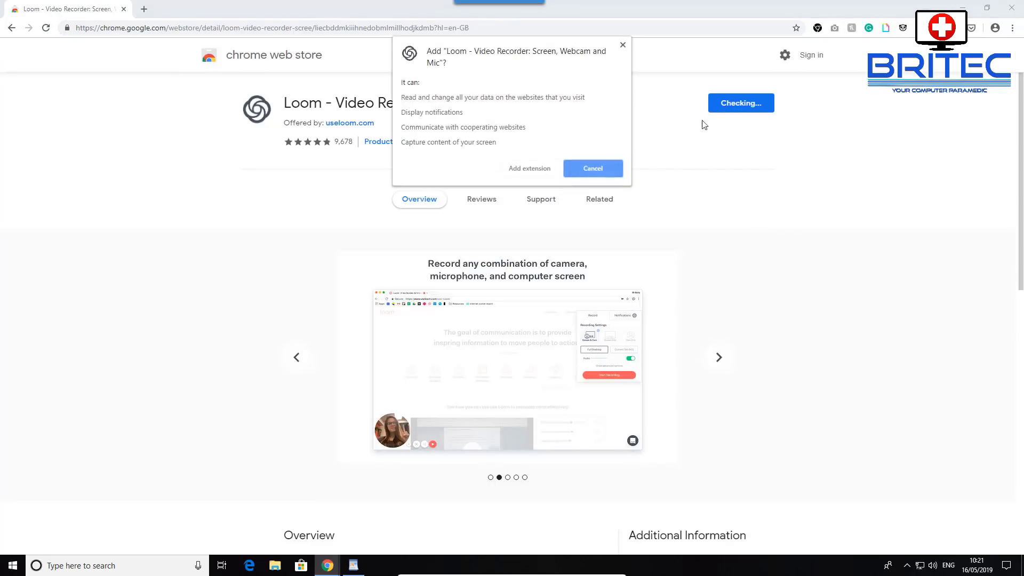
click(527, 169)
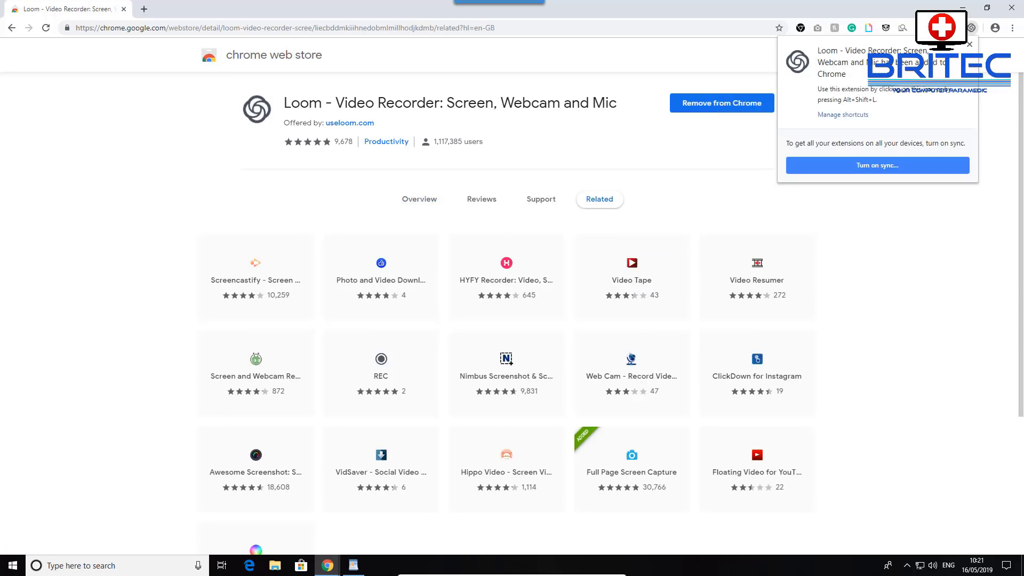
click(905, 234)
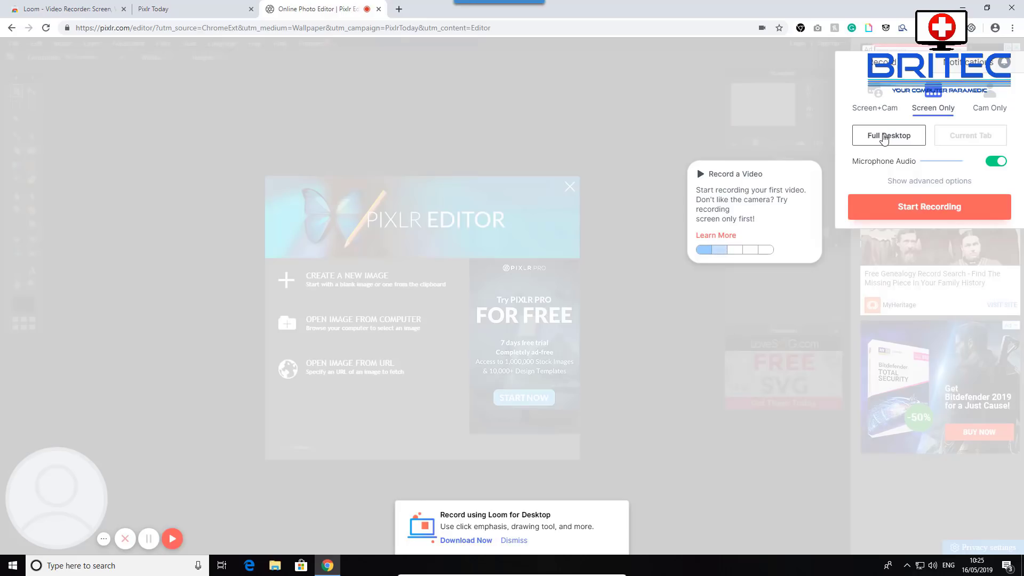
Step: Start a screen-only Loom recording of the full desktop, sharing the entire screen
click(937, 208)
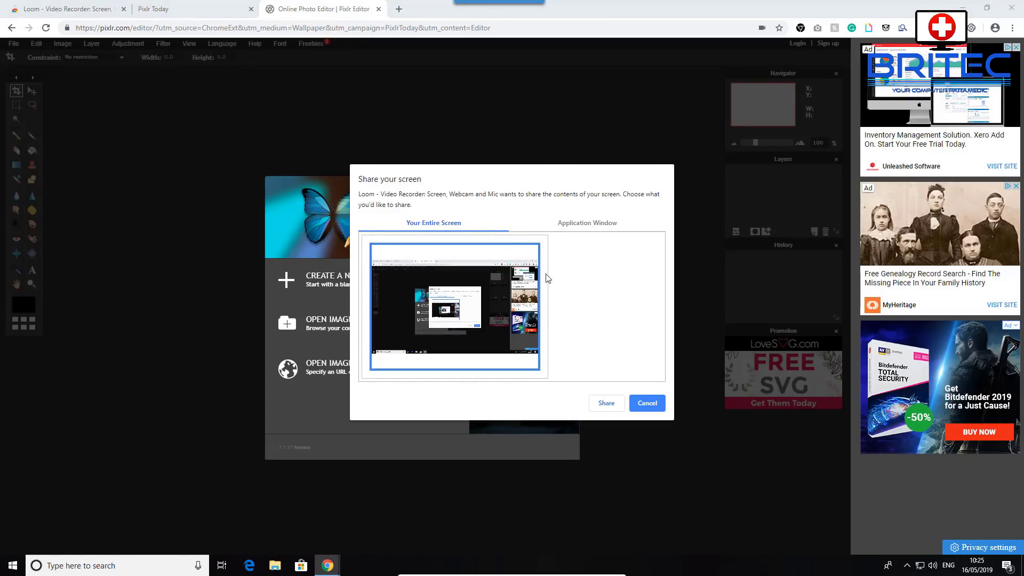
double_click(432, 327)
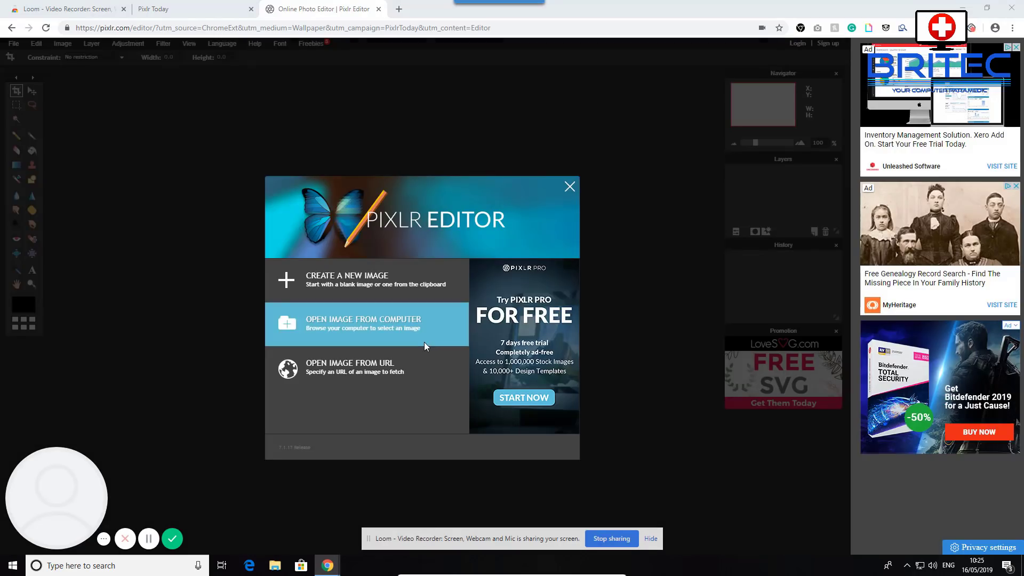
Step: Create a blank 800 x 600 image in Pixlr Editor, and reposition the Loom camera bubble below the canvas
click(357, 292)
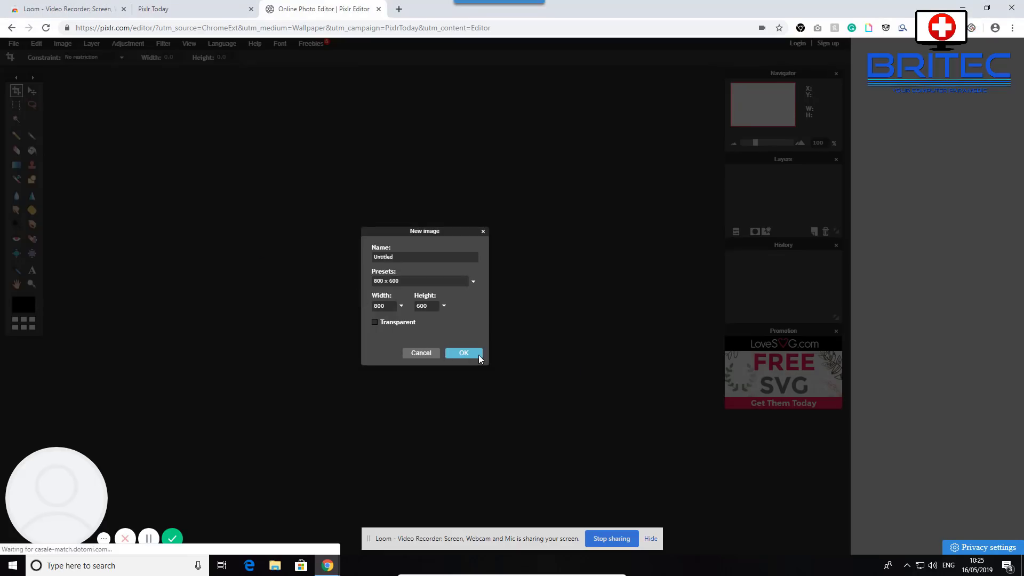
click(476, 354)
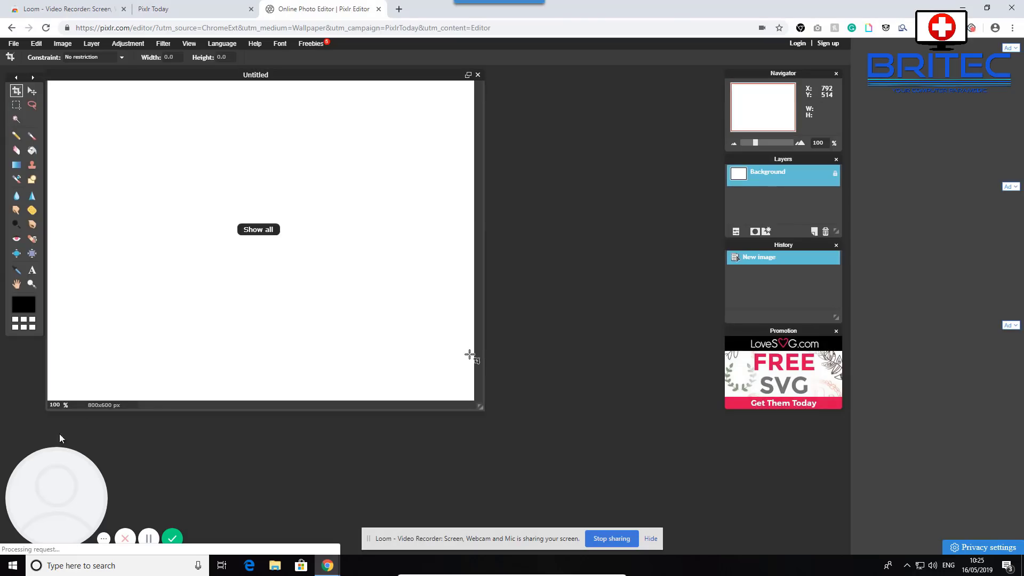
drag(80, 482, 331, 462)
drag(478, 423, 75, 464)
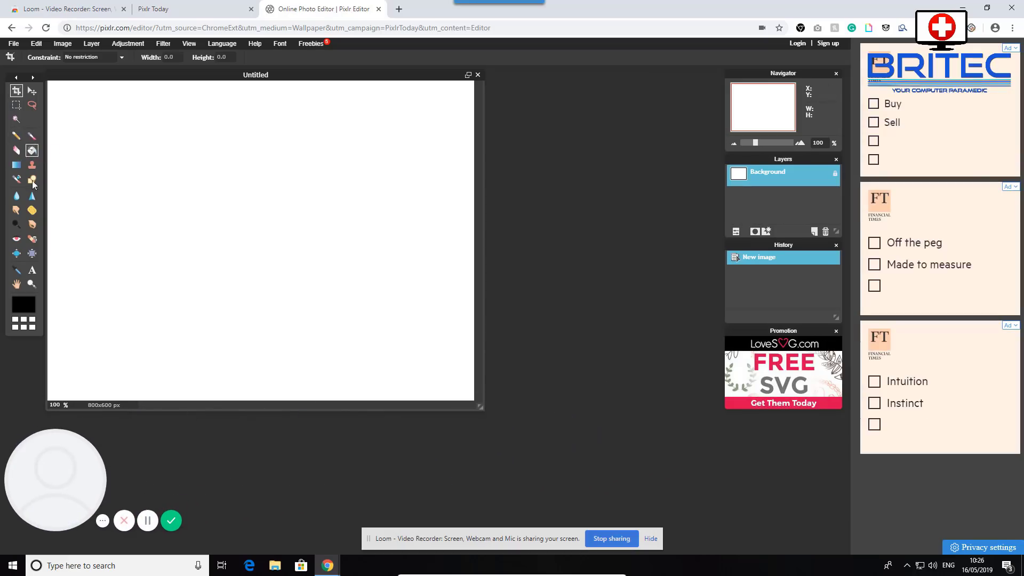
Step: Paint the letters "BRi" in black across the canvas with the Brush tool
click(32, 136)
mouse_move(114, 145)
mouse_down()
mouse_move(118, 256)
mouse_move(115, 150)
mouse_move(149, 159)
mouse_move(148, 196)
mouse_move(120, 212)
mouse_move(165, 219)
mouse_move(171, 247)
mouse_move(134, 274)
mouse_move(114, 272)
mouse_up()
mouse_move(197, 181)
mouse_down()
mouse_move(200, 275)
mouse_move(203, 190)
mouse_move(242, 190)
mouse_move(194, 229)
mouse_move(208, 224)
mouse_move(269, 273)
mouse_up()
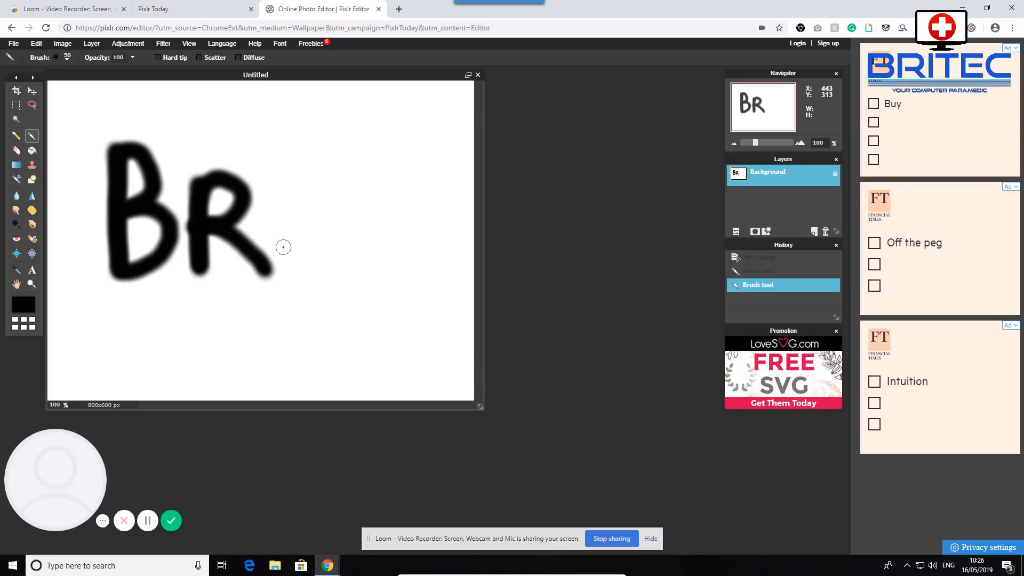
drag(306, 184, 307, 274)
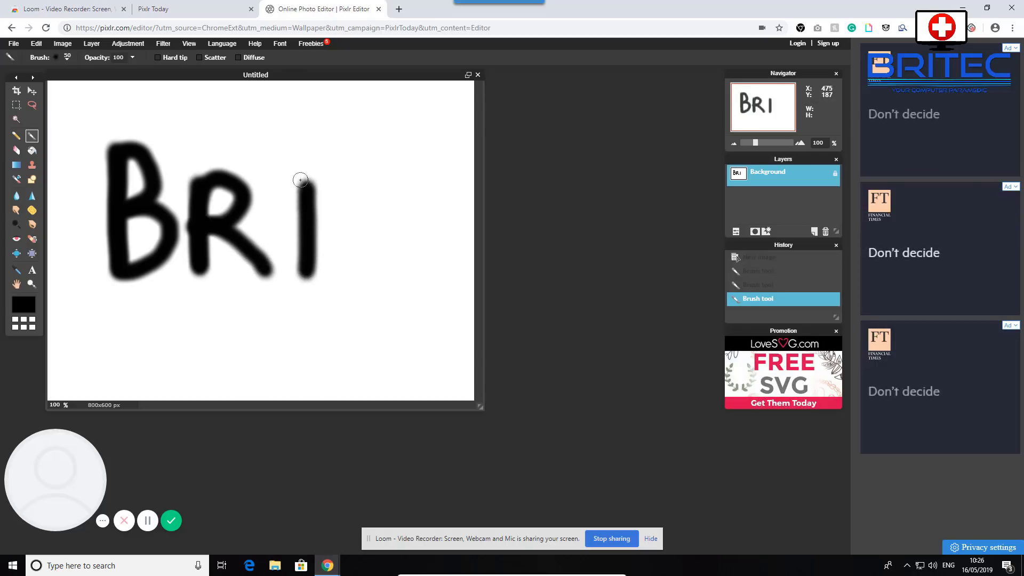
click(308, 147)
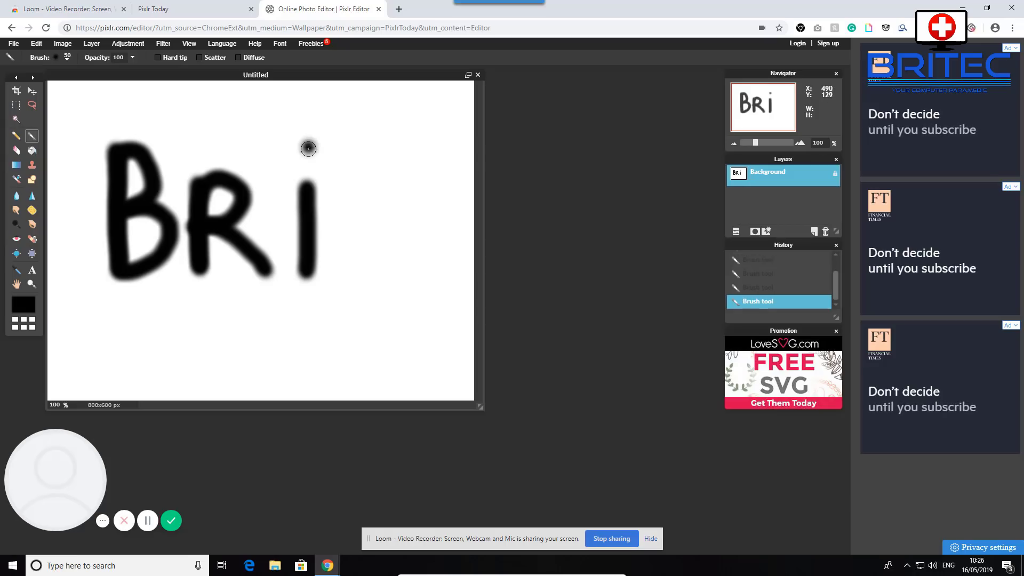
Step: Stop the Loom screen sharing, choose to explore the new video without the tour, and decline the Grammarly tour
click(612, 538)
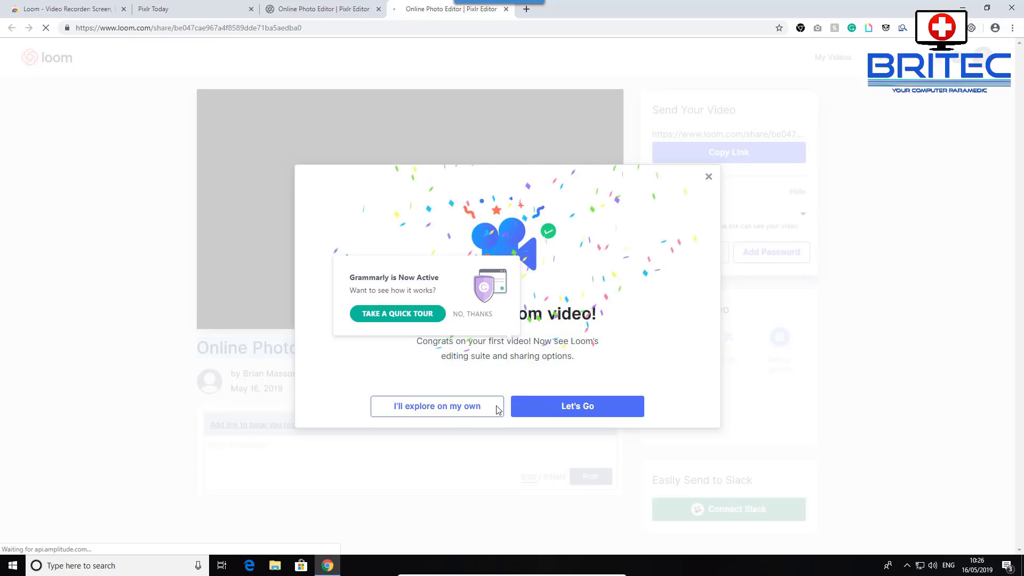
click(460, 411)
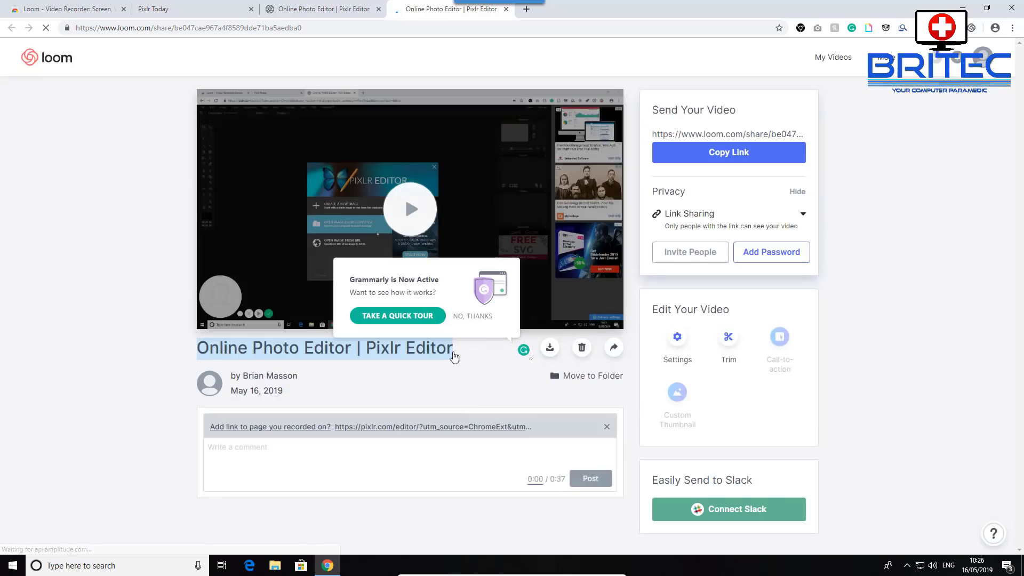
click(476, 317)
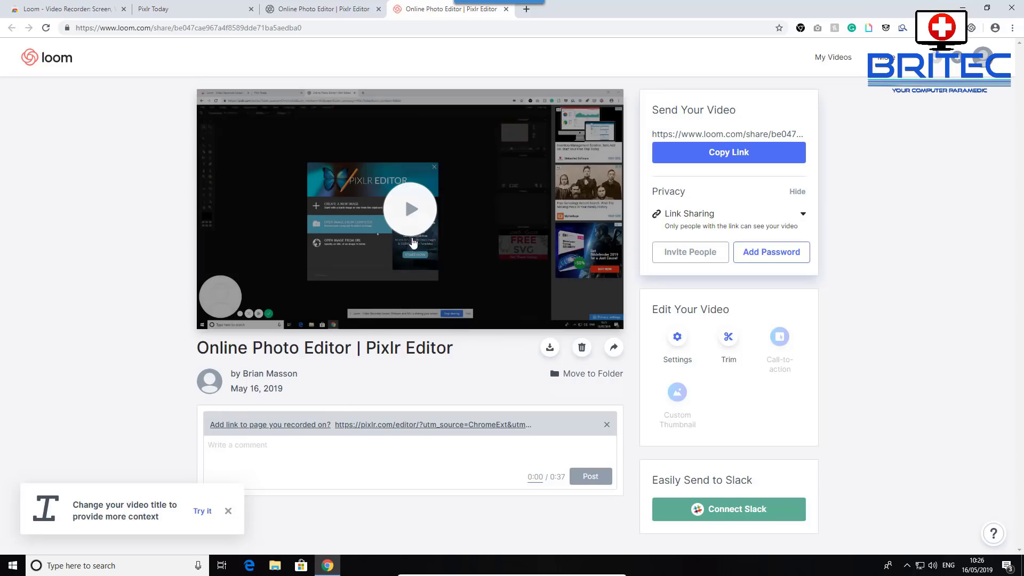
Step: Play back the recorded video on its Loom page, and view the video's settings
click(410, 216)
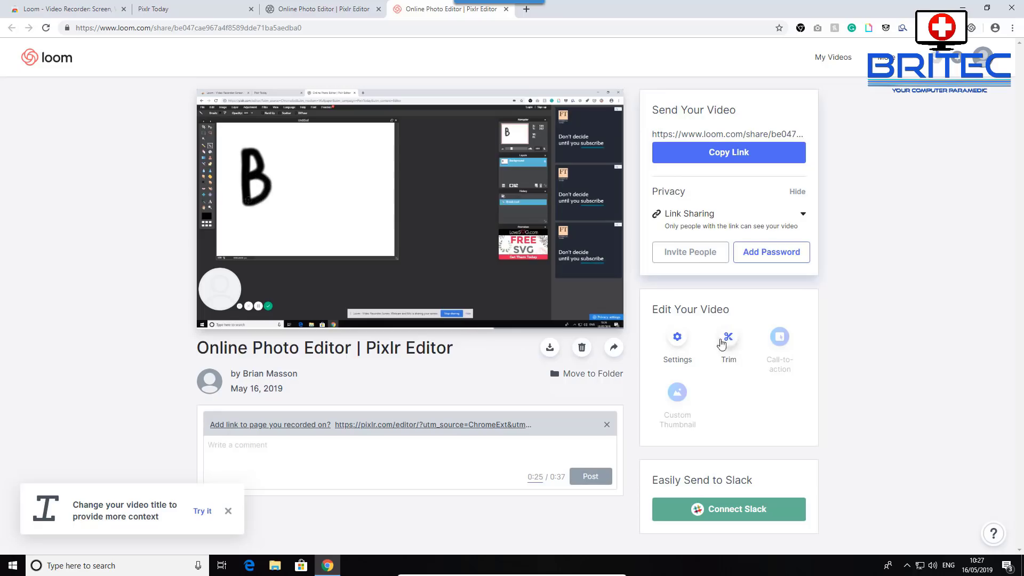
click(677, 339)
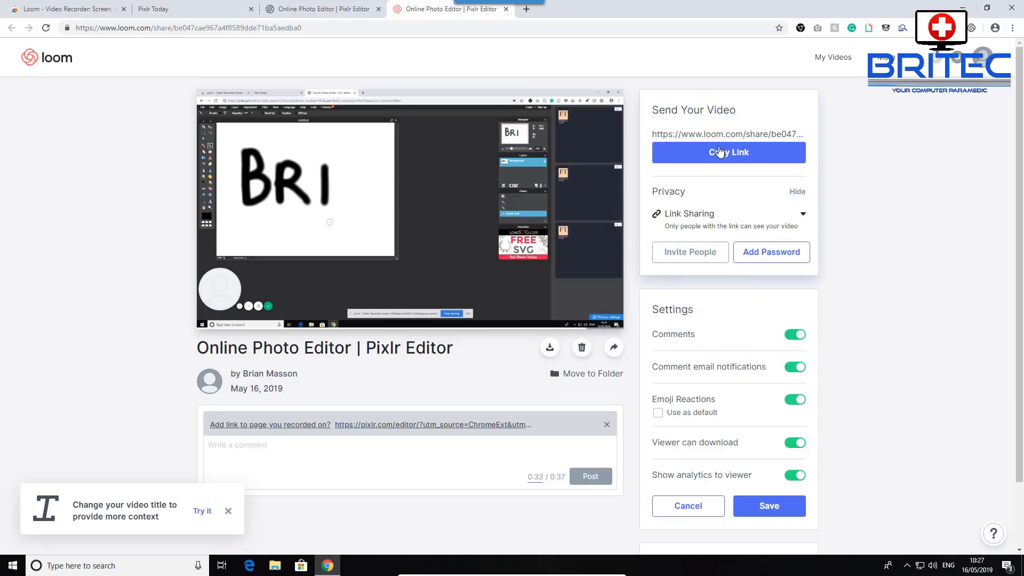
click(901, 65)
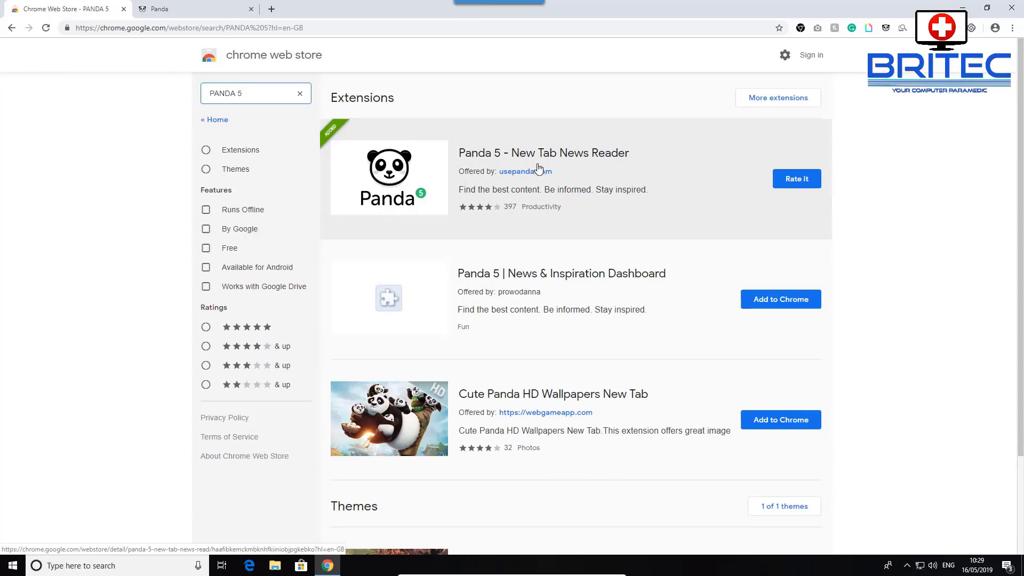
Step: View the Panda 5 - New Tab News Reader store listing, and switch to the open Panda news page
click(549, 158)
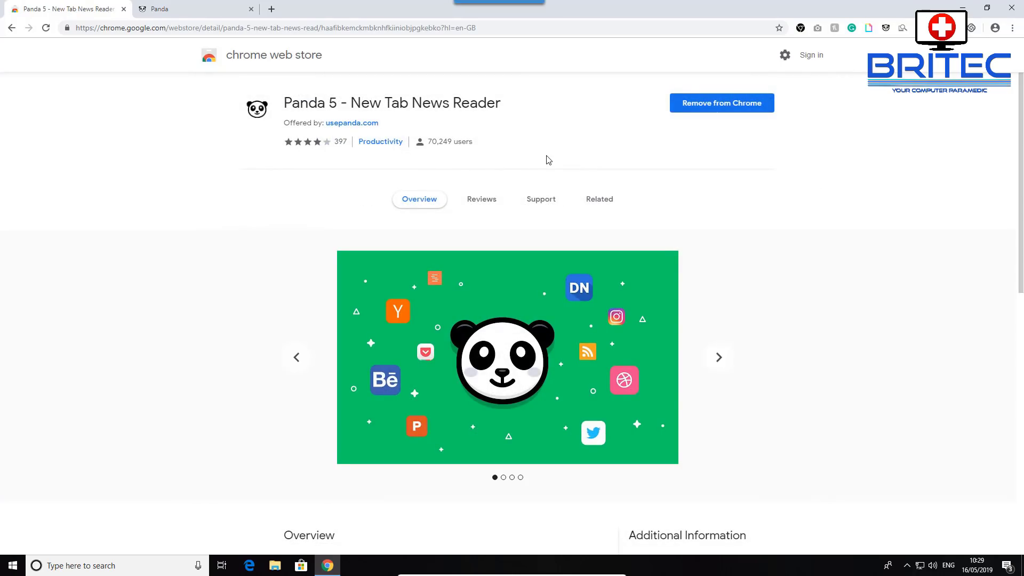
click(179, 10)
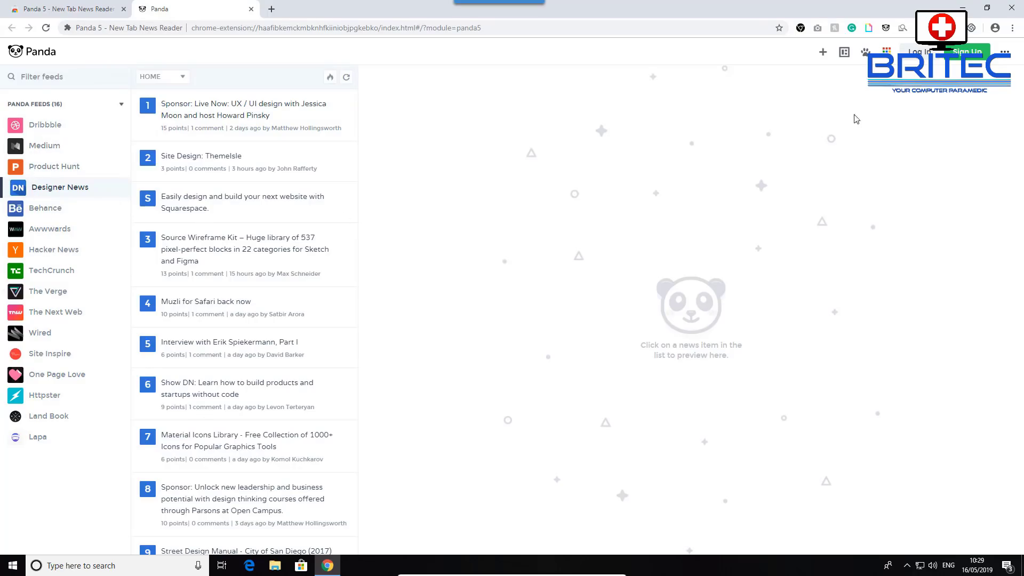
Step: Open Panda's feed catalogue, remove the Dribbble feed, and look over the other featured feeds
click(824, 53)
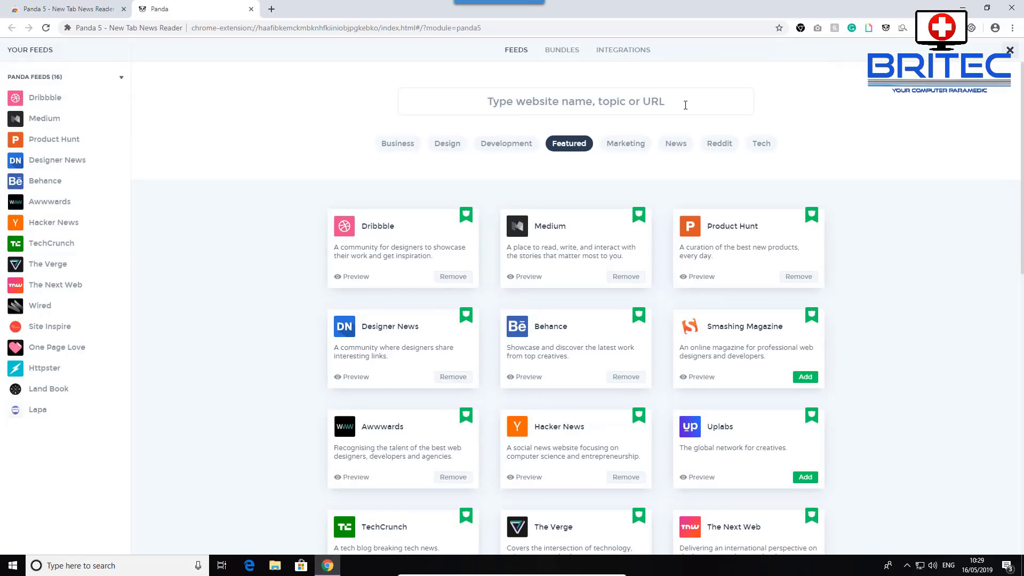
click(447, 278)
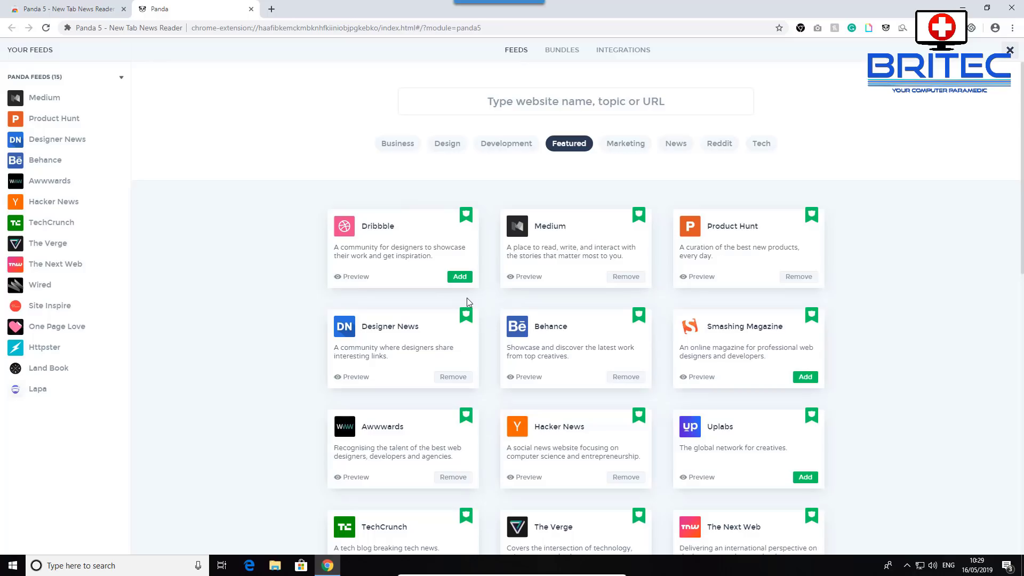
scroll(603, 316, down, 1)
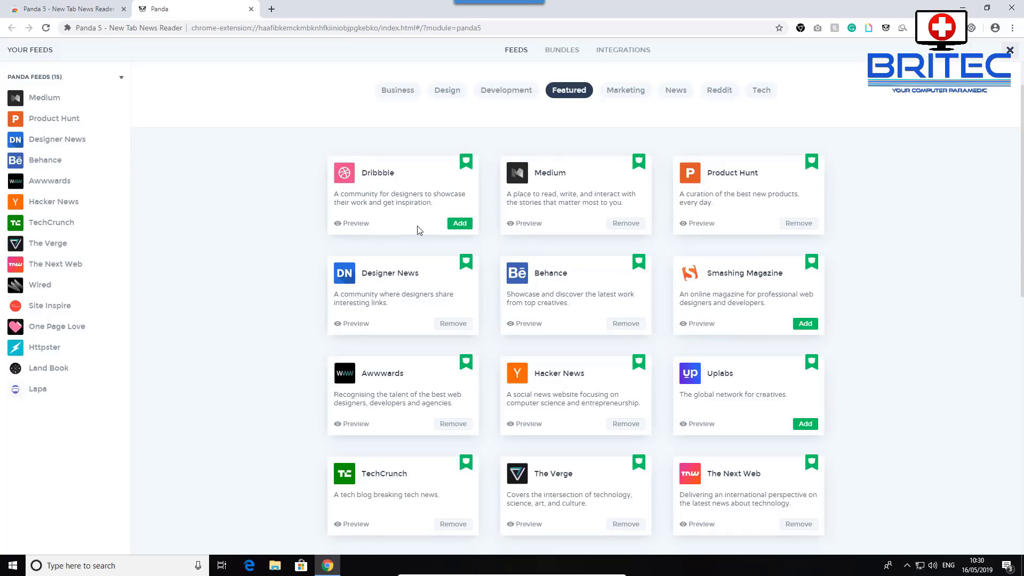
scroll(592, 233, up, 1)
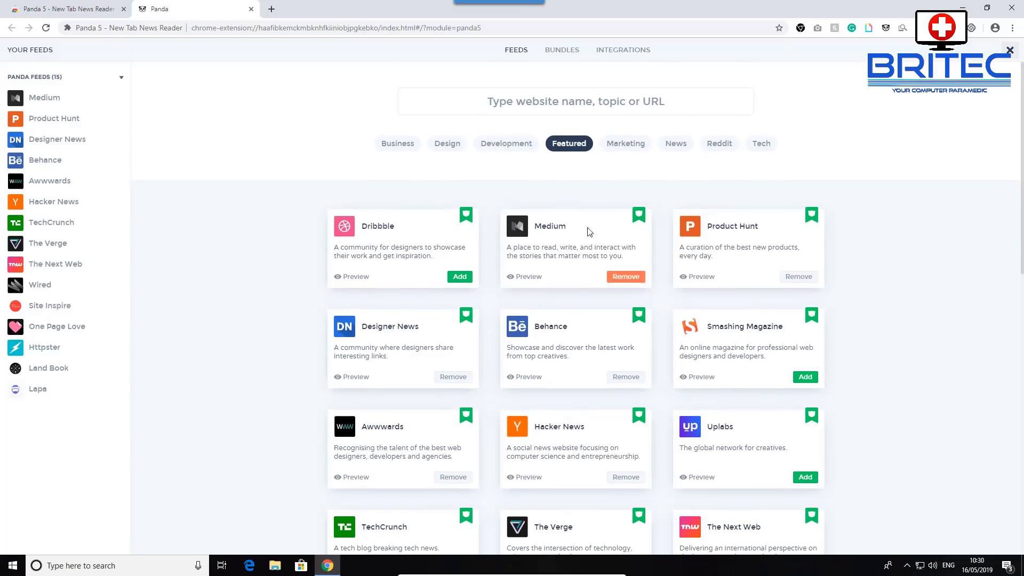
right_click(498, 101)
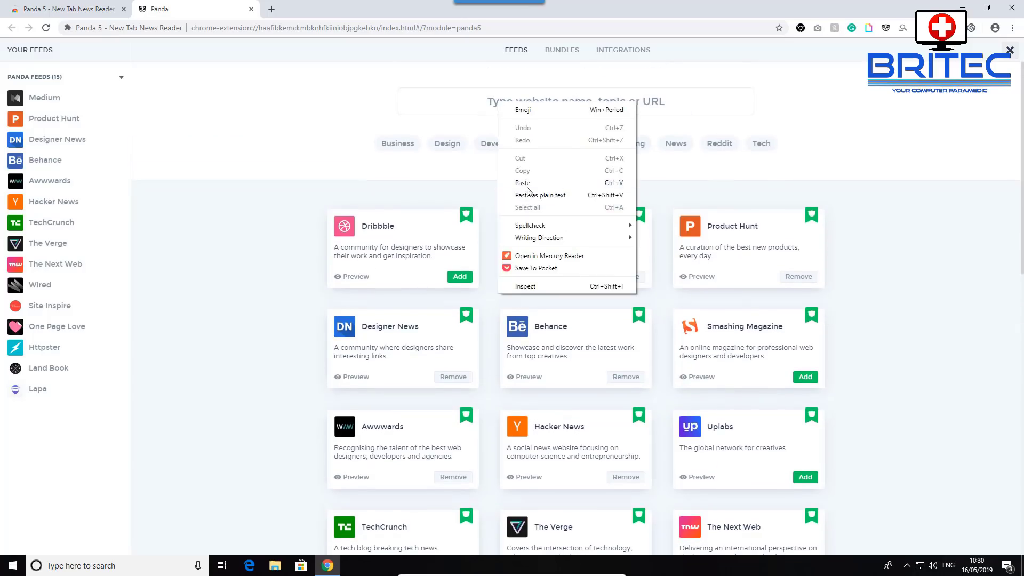
click(531, 189)
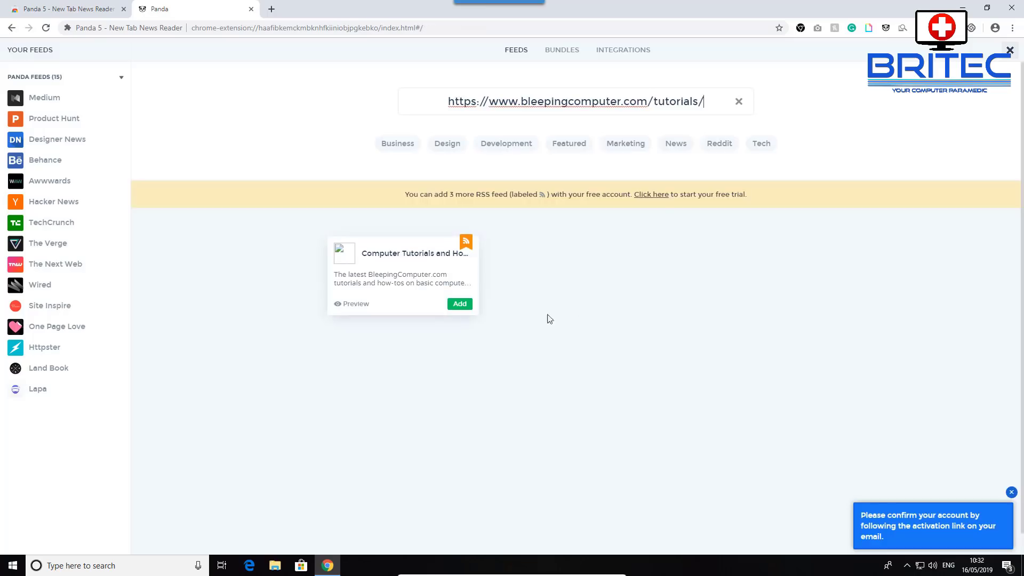
click(458, 304)
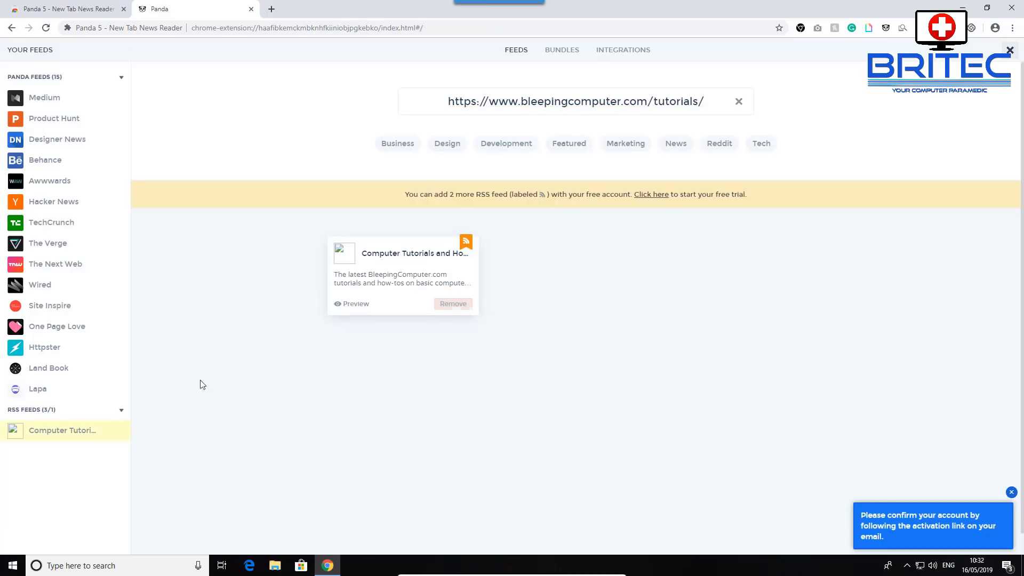
Step: Preview the added Computer Tutorials feed, open its article "How to Export a Registry Key in Windows" and skim through it
click(56, 436)
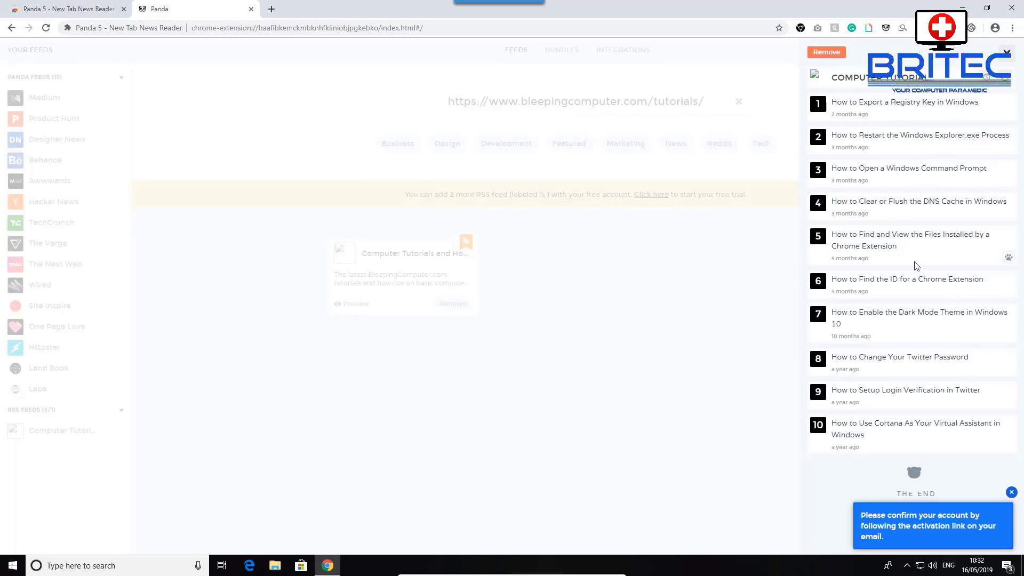
click(874, 105)
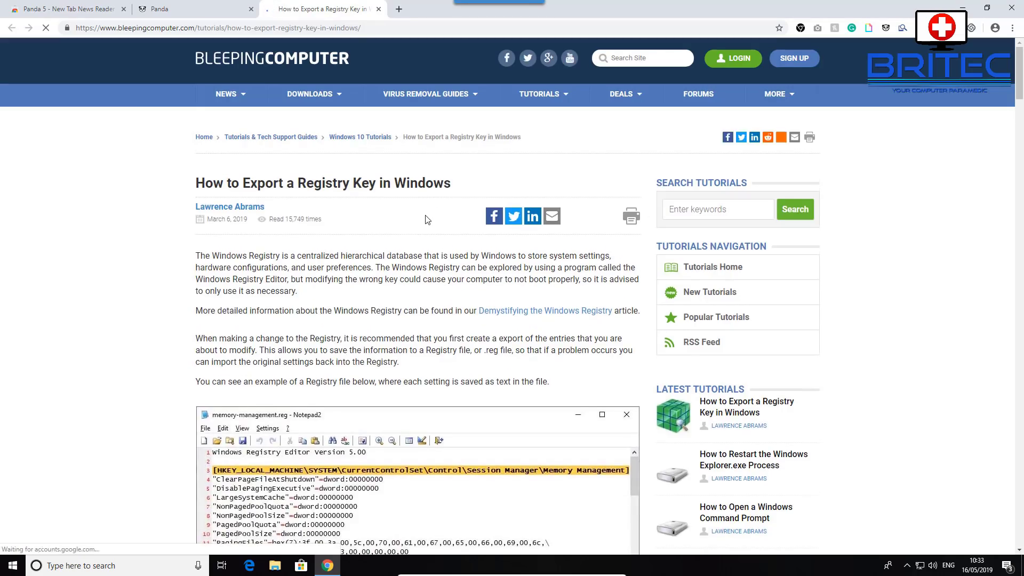
scroll(513, 293, down, 7)
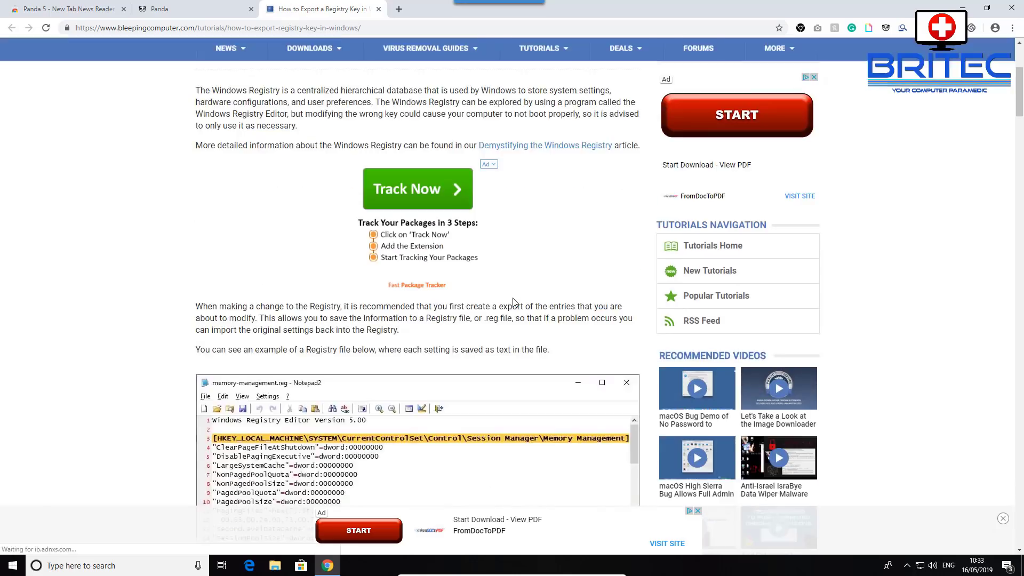
scroll(514, 303, down, 3)
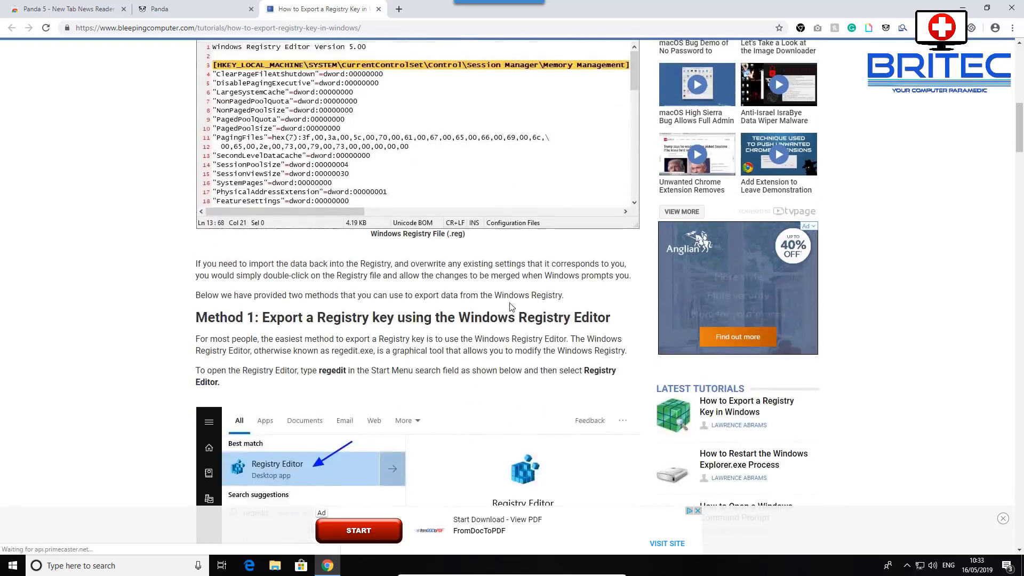
scroll(608, 349, down, 11)
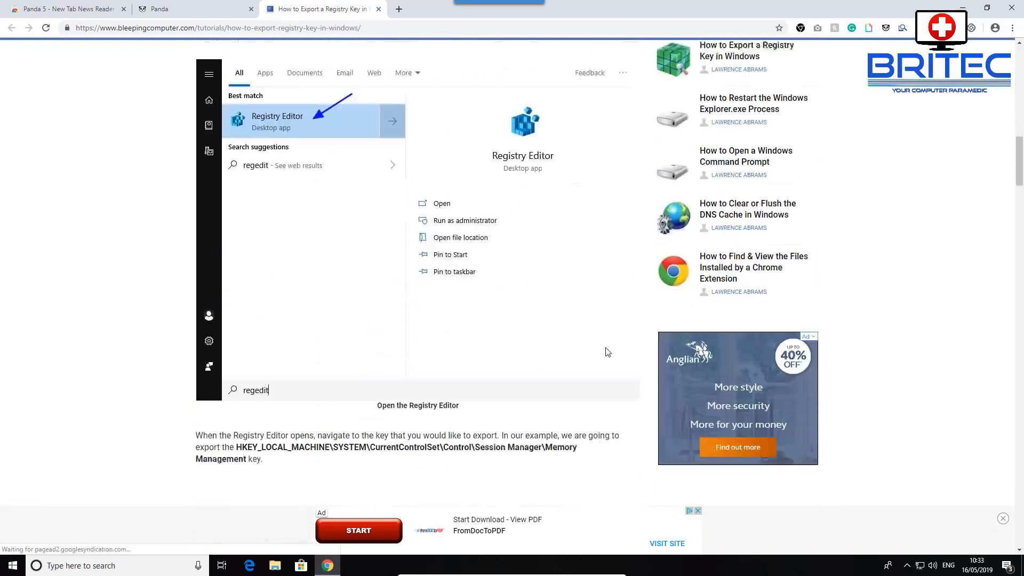
scroll(606, 350, up, 3)
scroll(606, 350, up, 15)
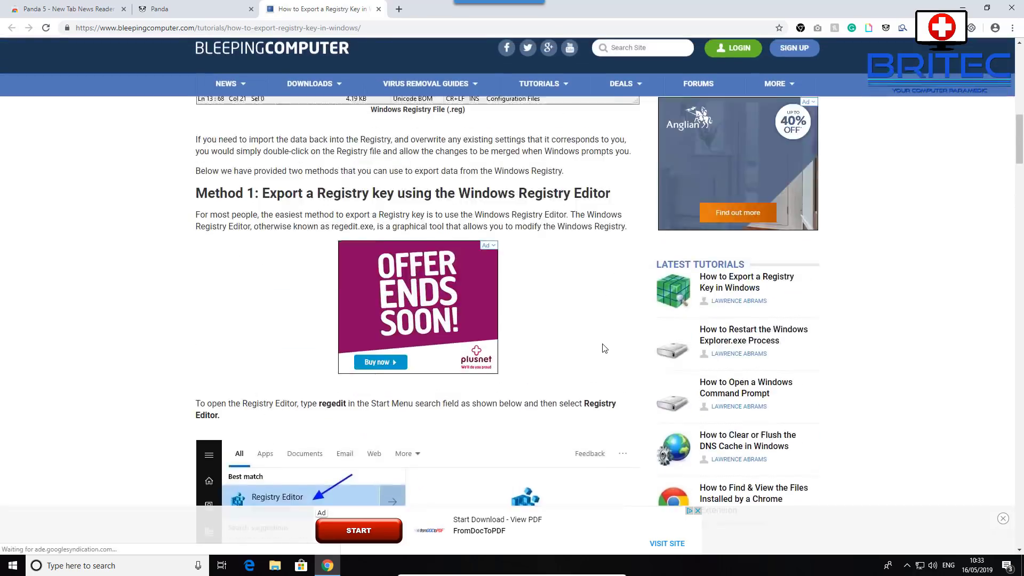
scroll(606, 342, up, 3)
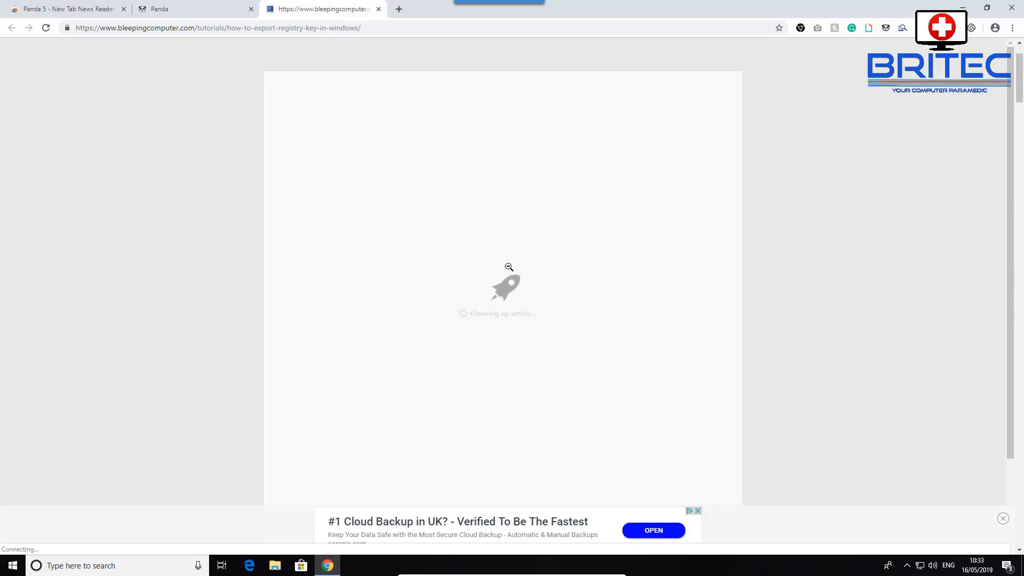
Step: Read through the registry key export article in the Mercury Reader view
scroll(526, 287, down, 10)
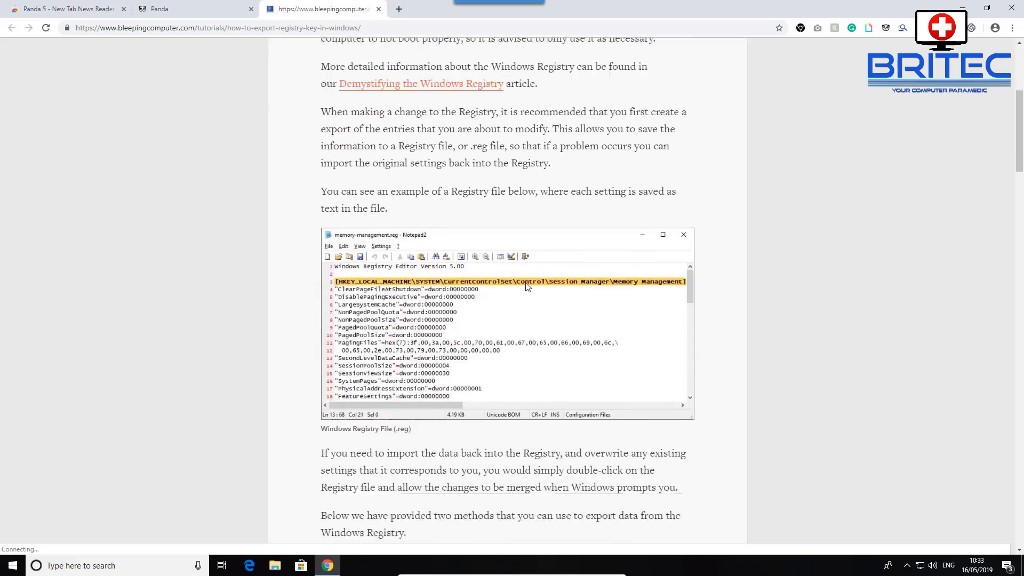
scroll(526, 286, down, 15)
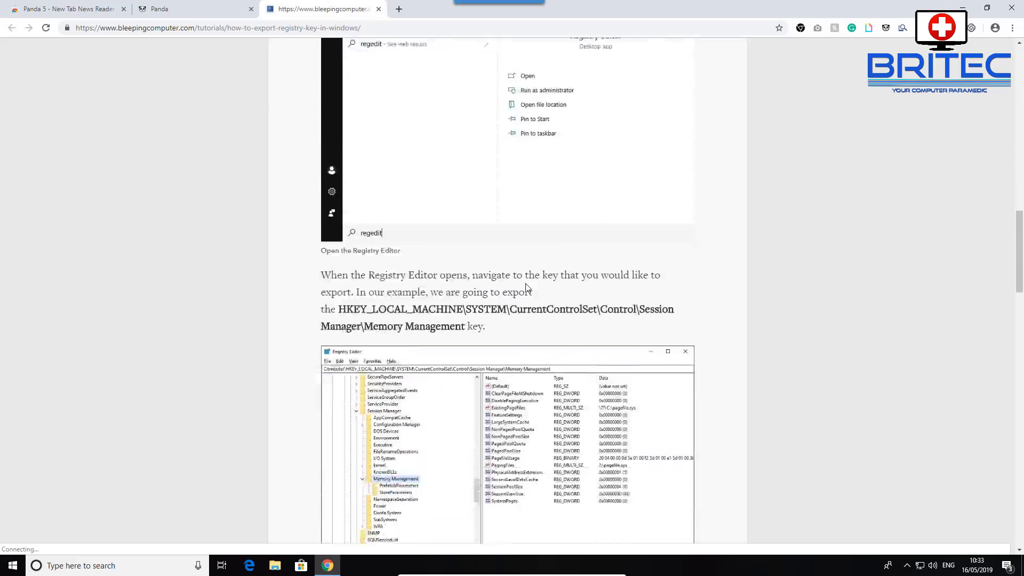
scroll(526, 286, down, 3)
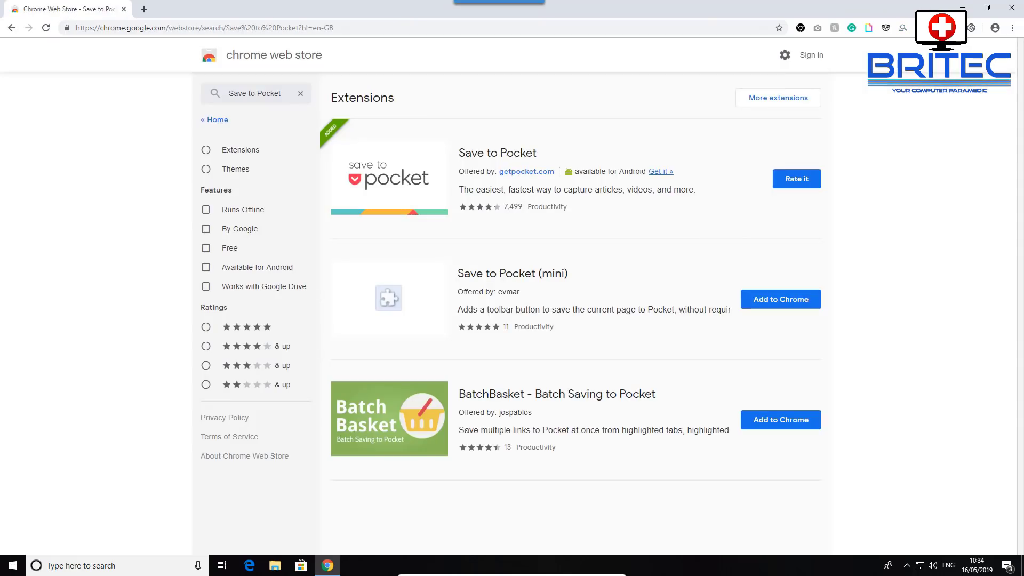
Step: Open the Save to Pocket extension's store listing and look at its overview
click(509, 157)
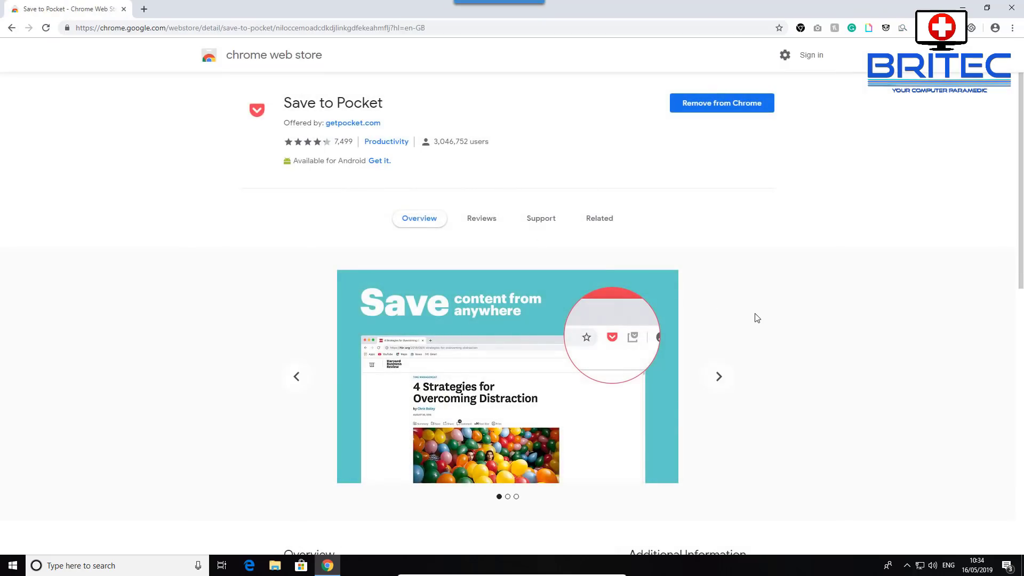
scroll(758, 318, down, 2)
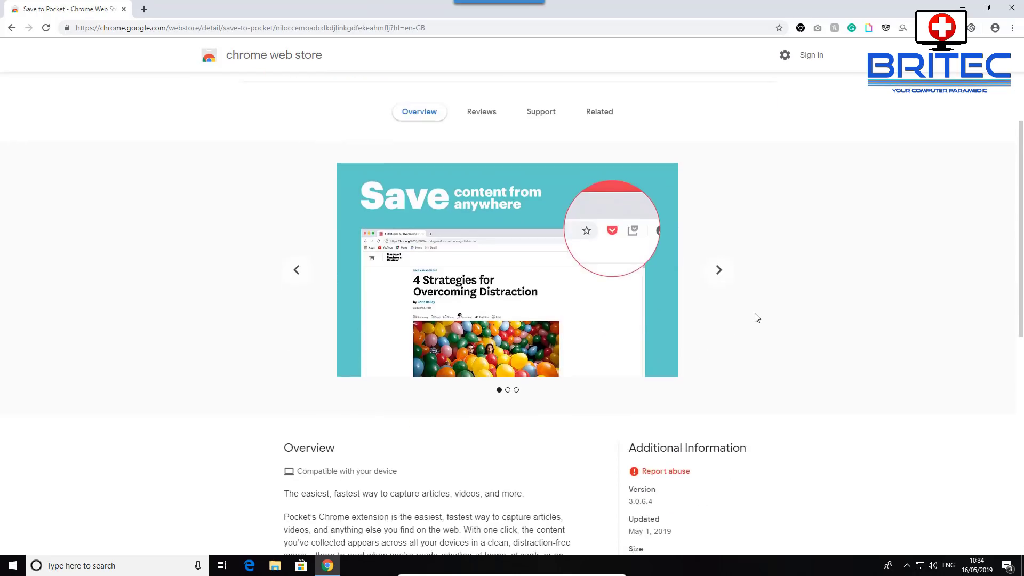
Step: Read the description and additional information on the Save to Pocket store listing
scroll(757, 318, down, 2)
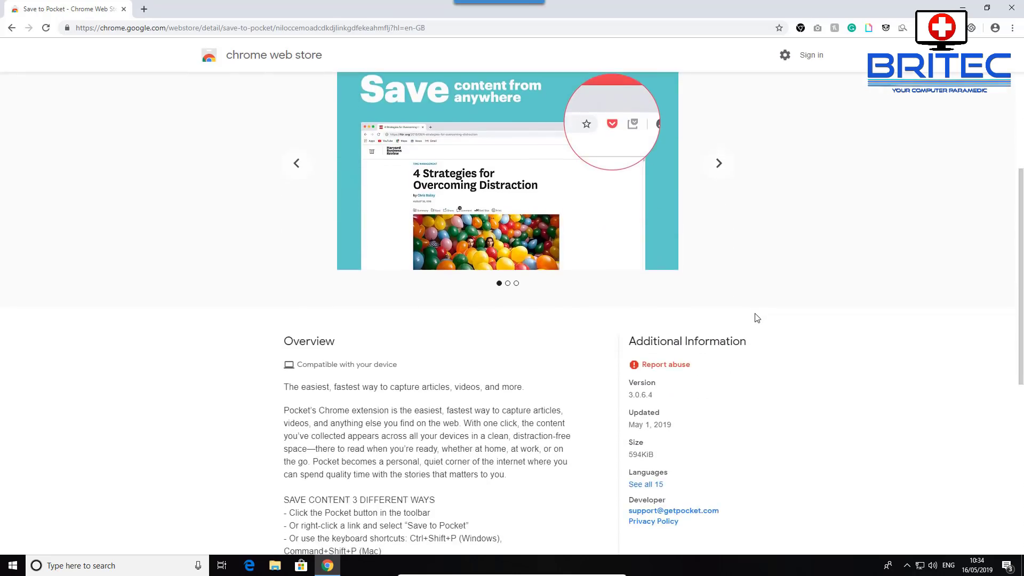
scroll(758, 318, down, 2)
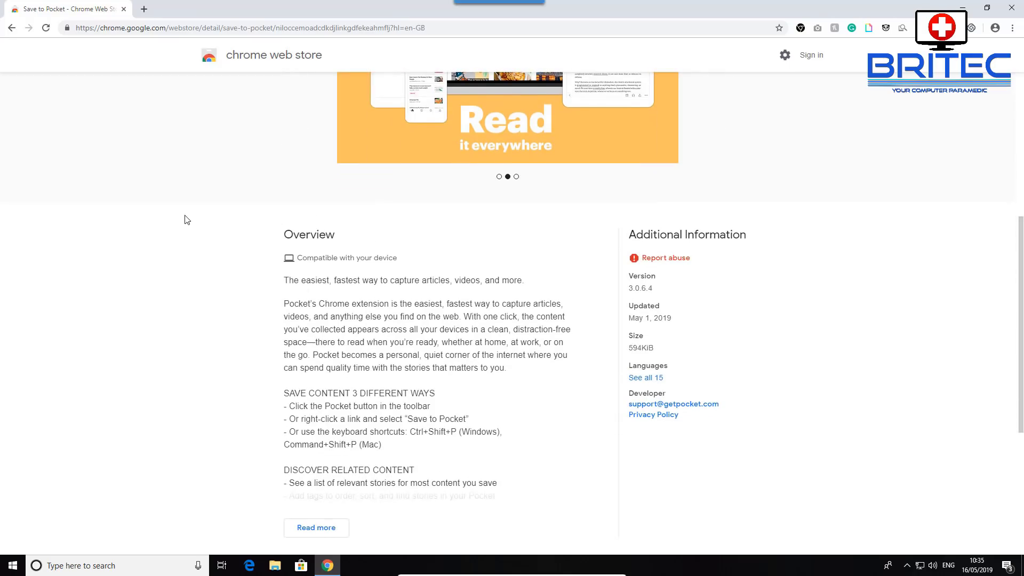
scroll(187, 220, up, 4)
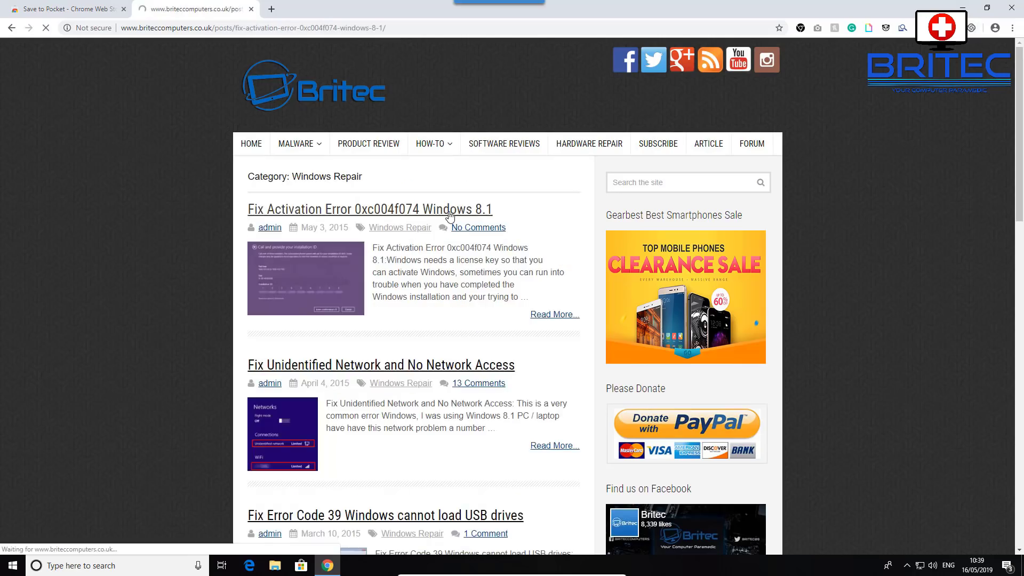
Step: Open the Britec article "Fix Activation Error 0xc004f074 Windows 8.1", skim its first method and save the page to Pocket
click(449, 212)
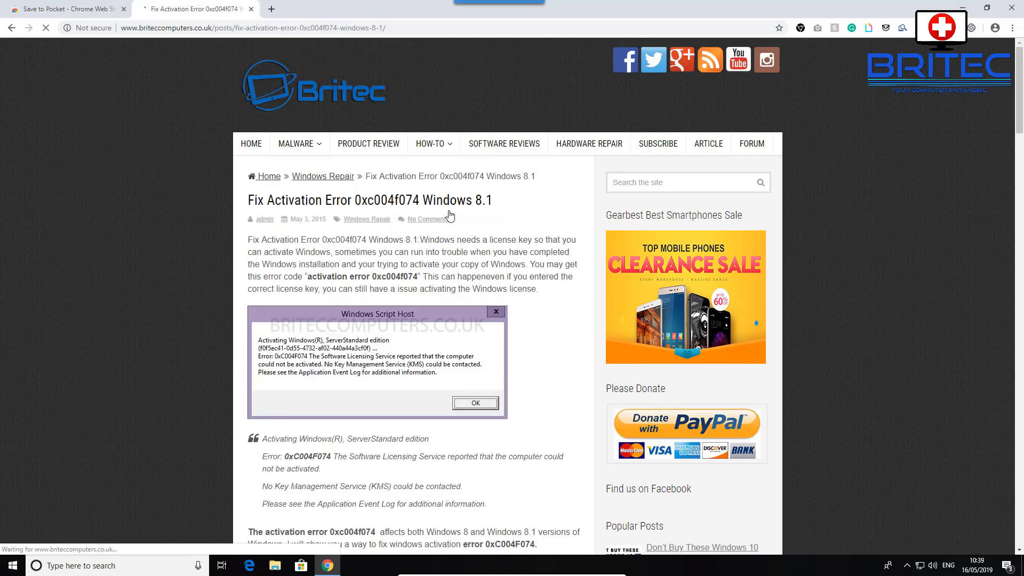
scroll(530, 330, down, 3)
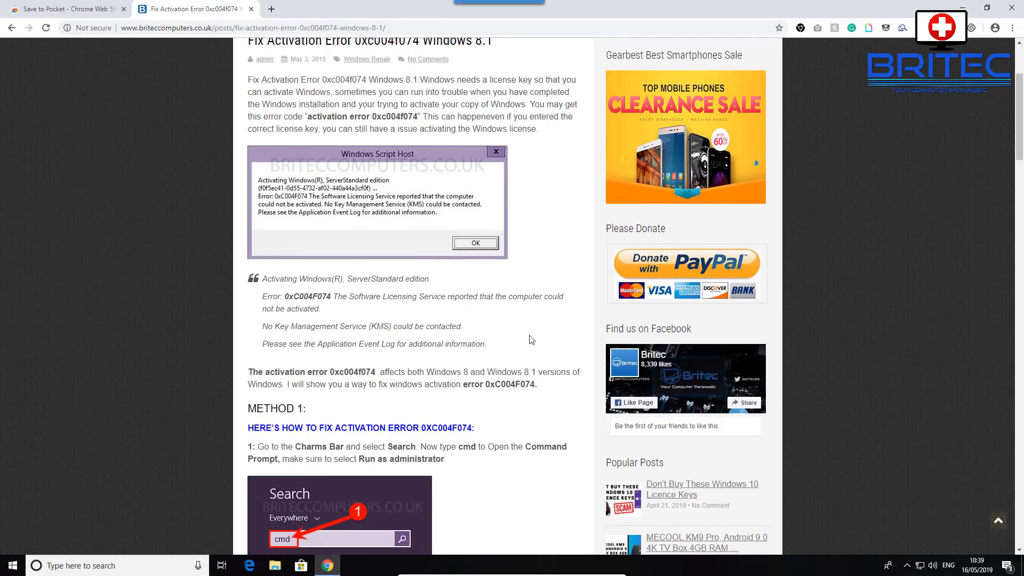
scroll(531, 339, down, 6)
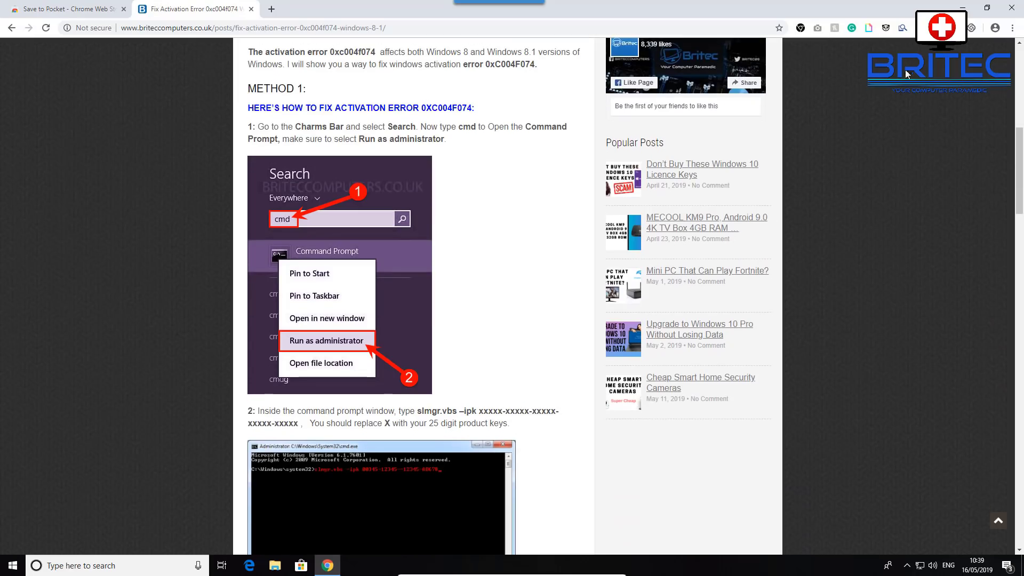
key(ctrl+shift+s)
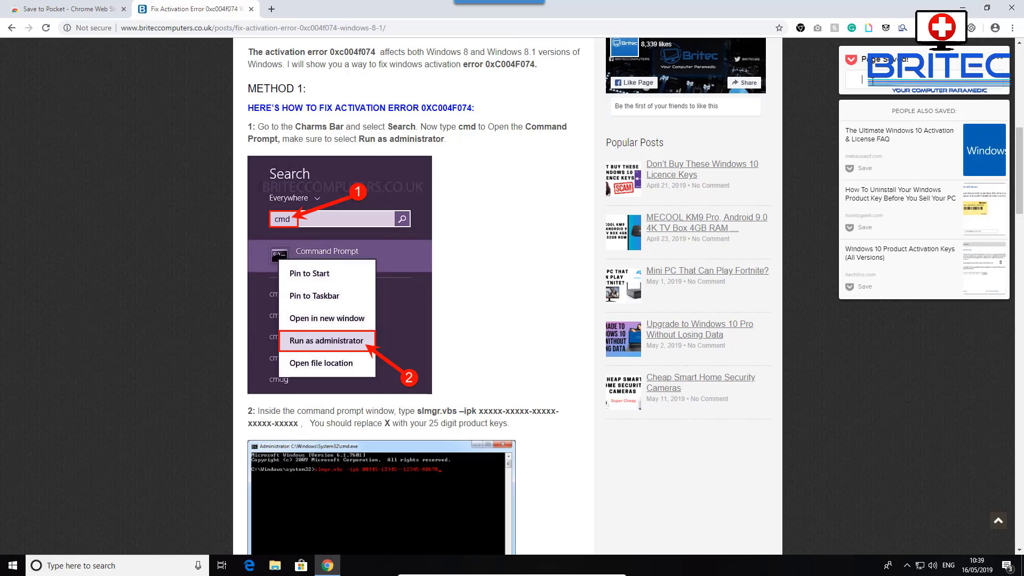
Step: Tag the saved article with "activation error"
scroll(538, 236, up, 9)
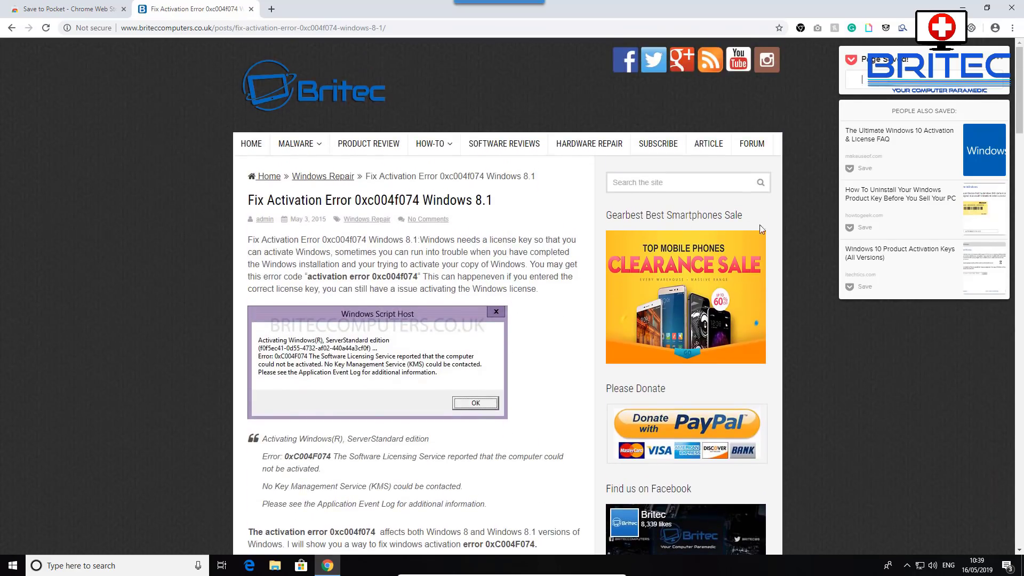
text(activation error)
key(Return)
Step: Open the Pocket list of saved items and look at the Save to Pocket extension's available options
click(917, 341)
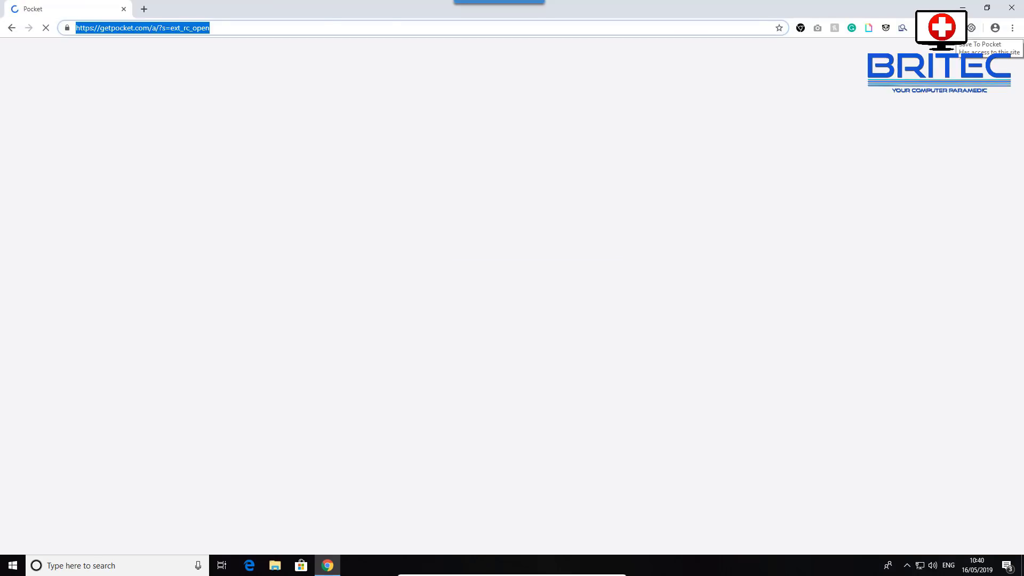
right_click(954, 28)
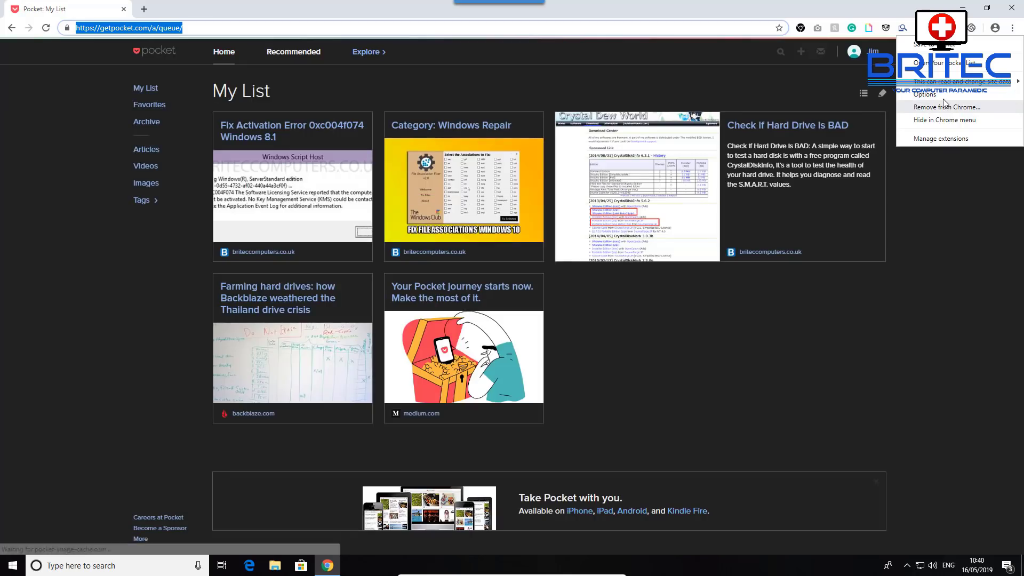
click(976, 196)
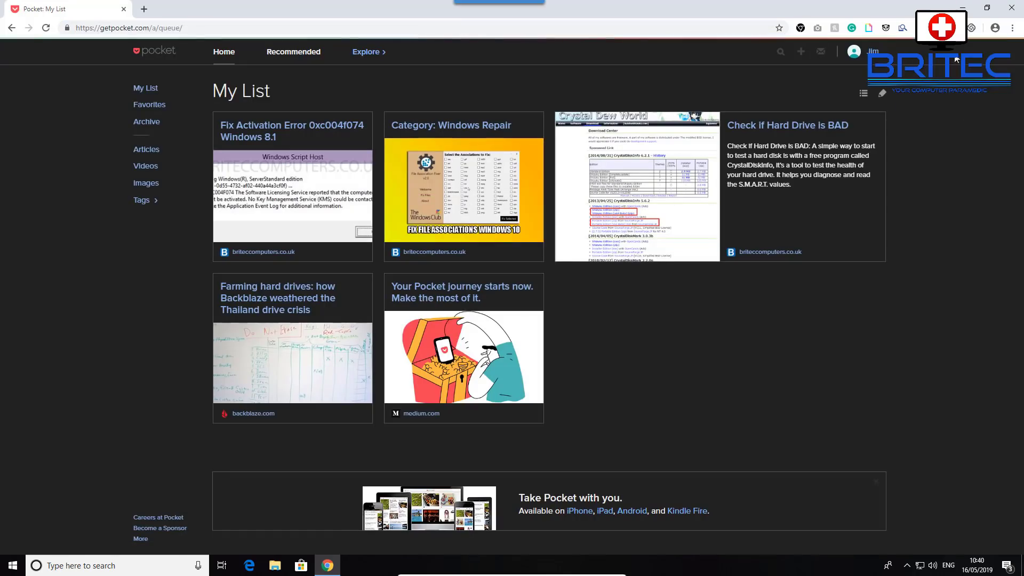
Step: Save the open My List page with the Save to Pocket extension and return to the saved list
click(954, 28)
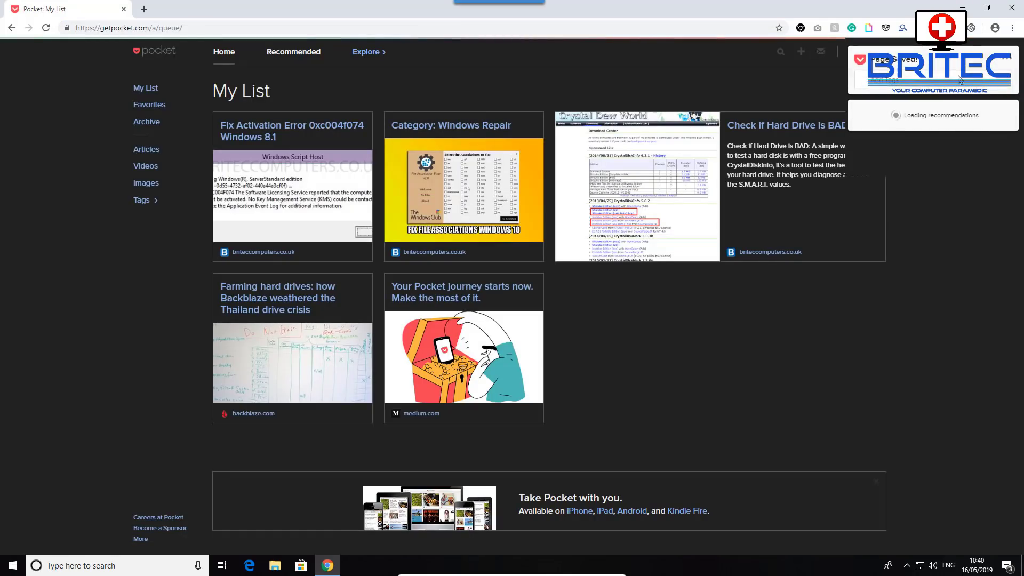
mouse_move(1004, 64)
click(979, 107)
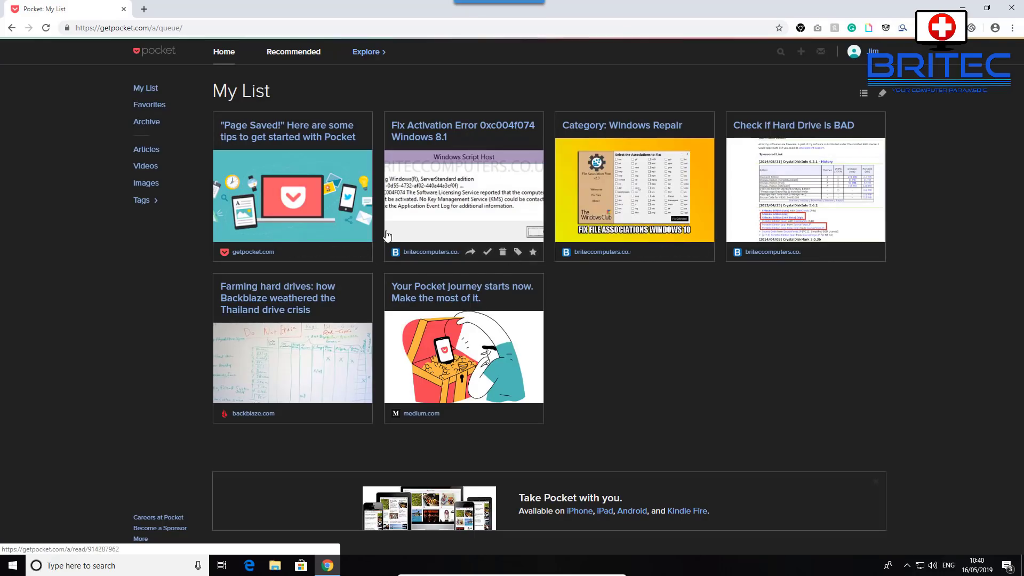
Step: Open the saved article "Fix Activation Error 0xc004f074 Windows 8.1" in Pocket's reader and read through to its end
click(462, 124)
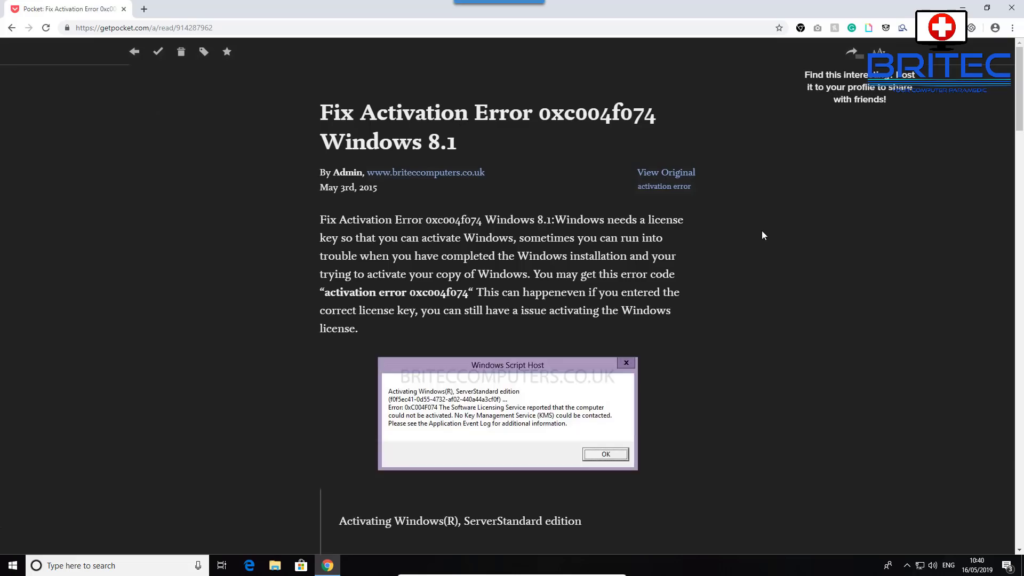
scroll(761, 232, down, 10)
scroll(762, 239, down, 12)
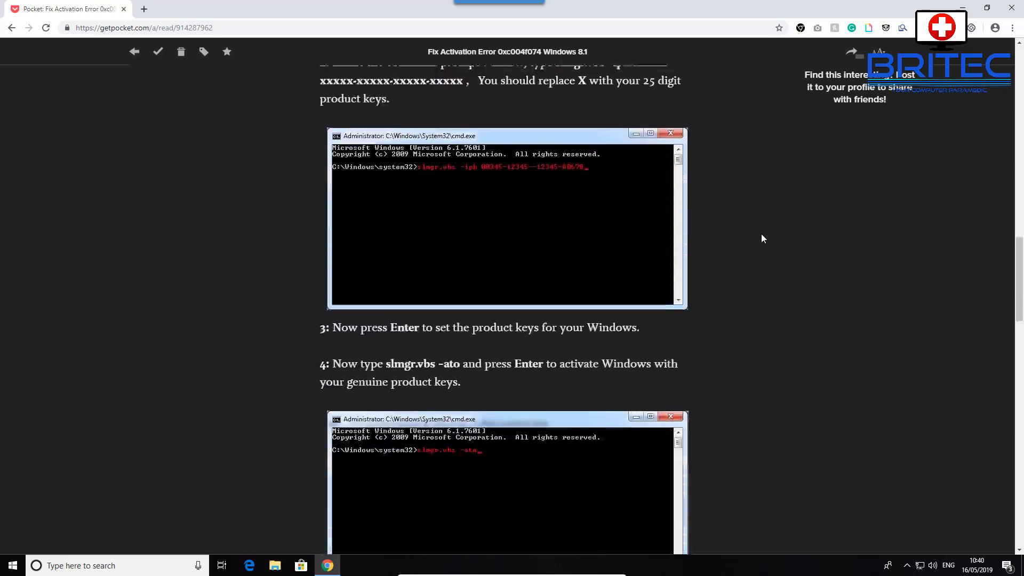
scroll(761, 239, down, 7)
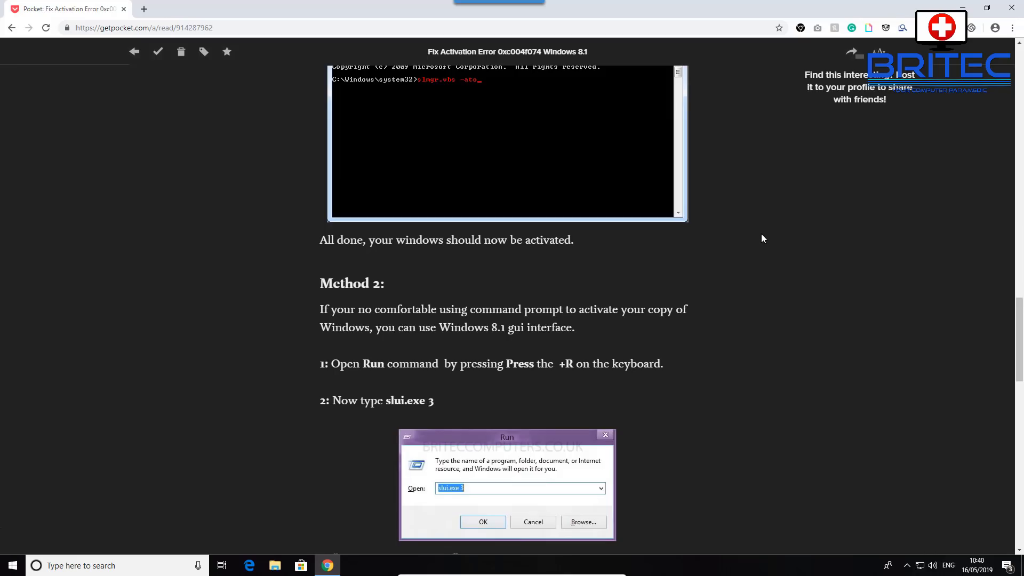
scroll(761, 238, down, 10)
scroll(761, 239, down, 8)
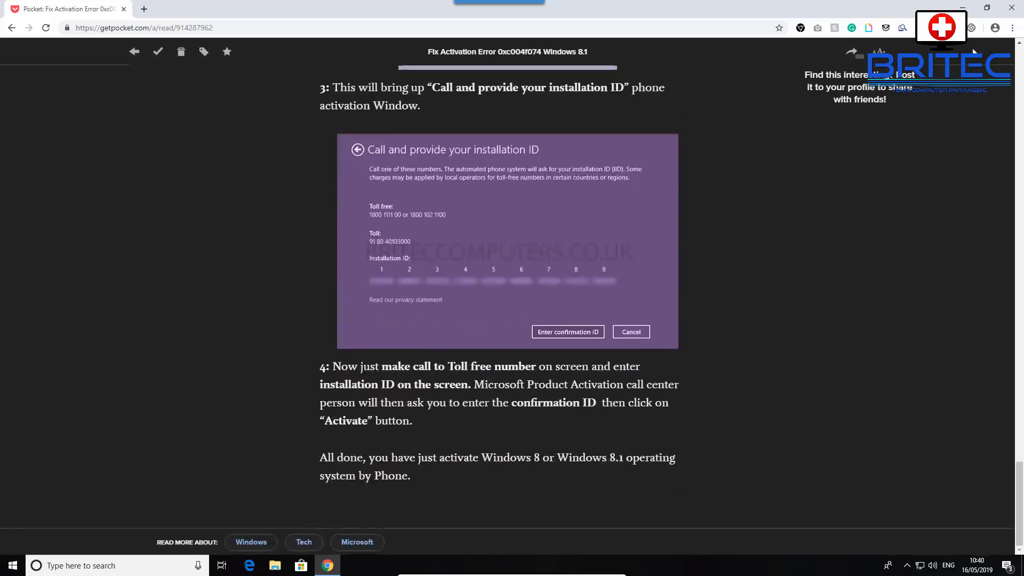
Step: Delete the saved article "Fix Activation Error 0xc004f074 Windows 8.1" from Pocket
click(12, 28)
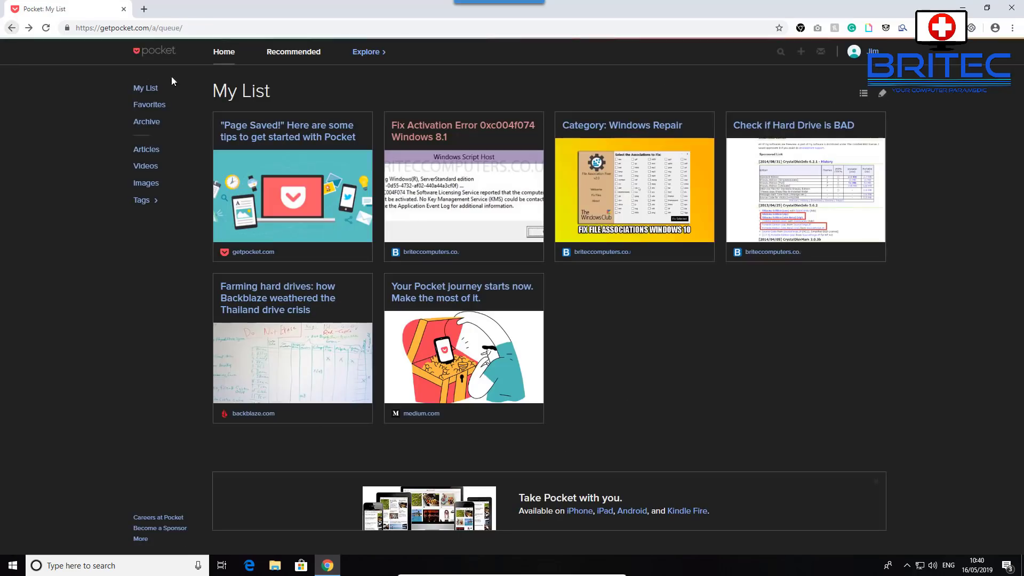
key(alt+Right)
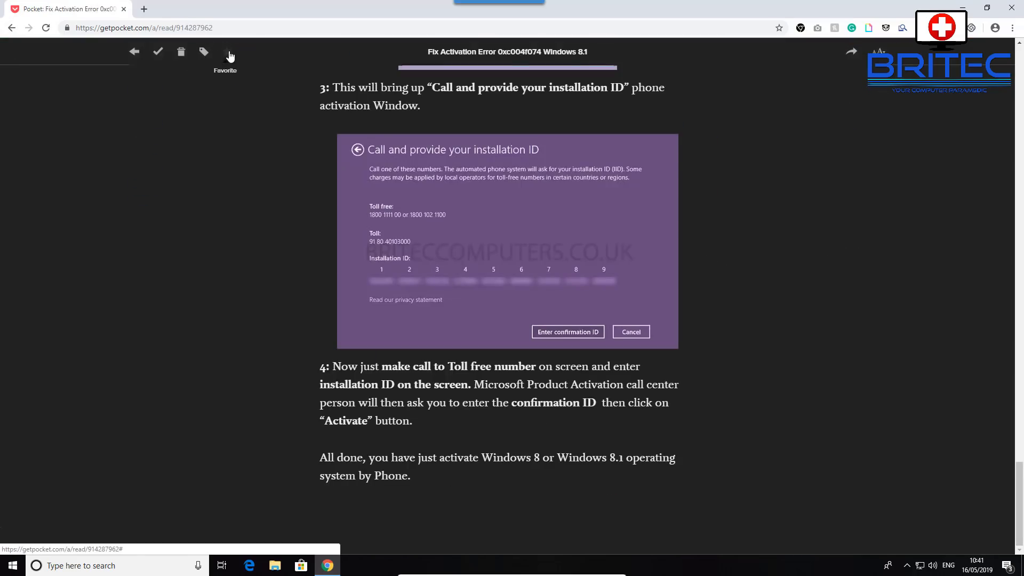
click(177, 52)
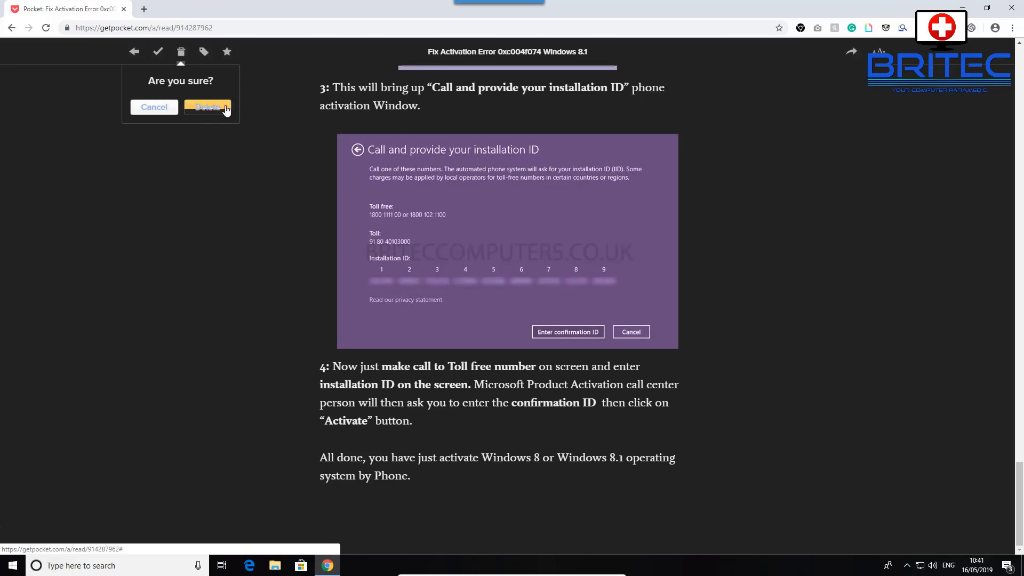
click(208, 108)
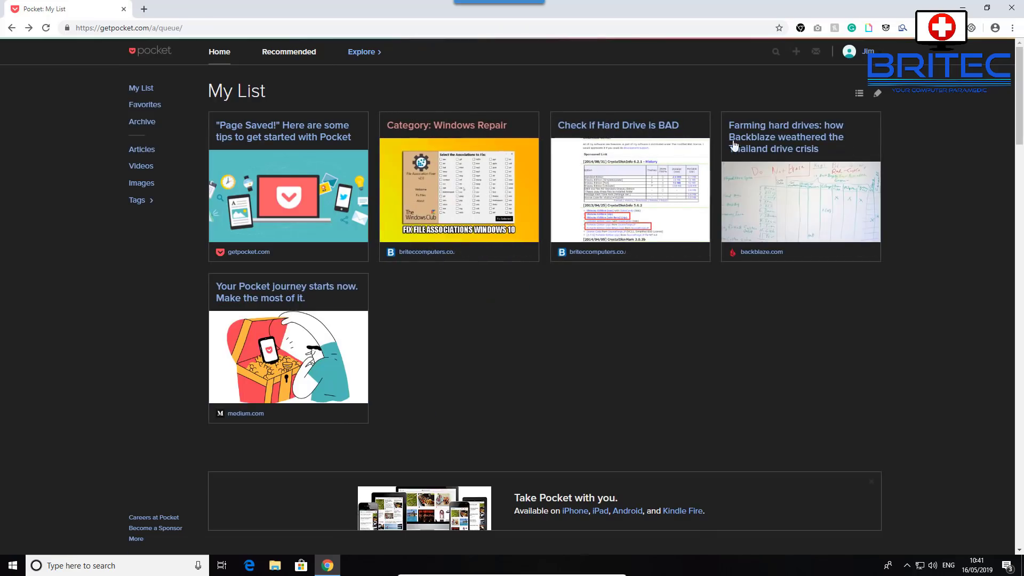
Step: Open the saved article "Check if Hard Drive is BAD" and skim through its text and CrystalDiskInfo images
click(647, 135)
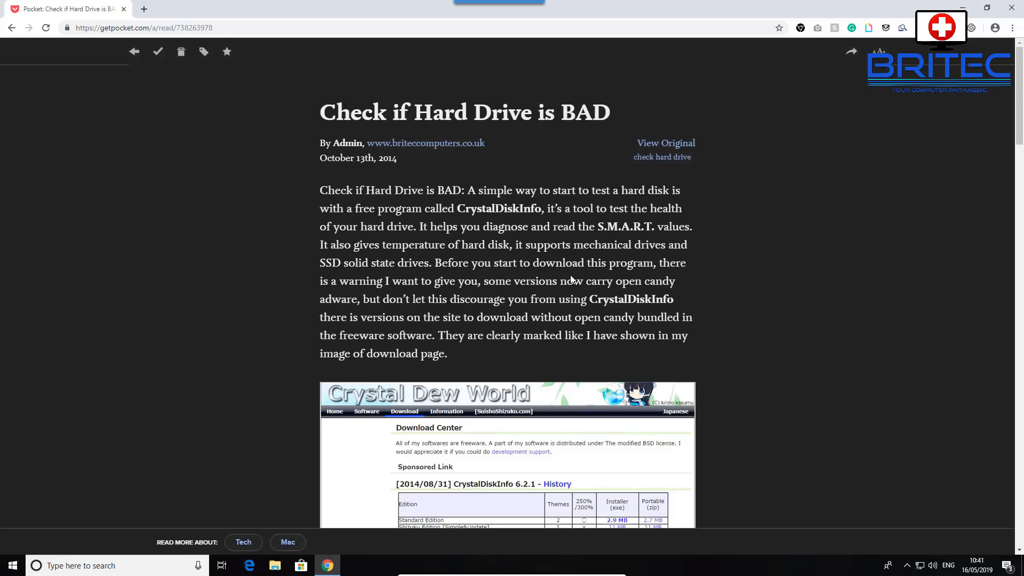
scroll(693, 261, down, 5)
scroll(692, 261, down, 15)
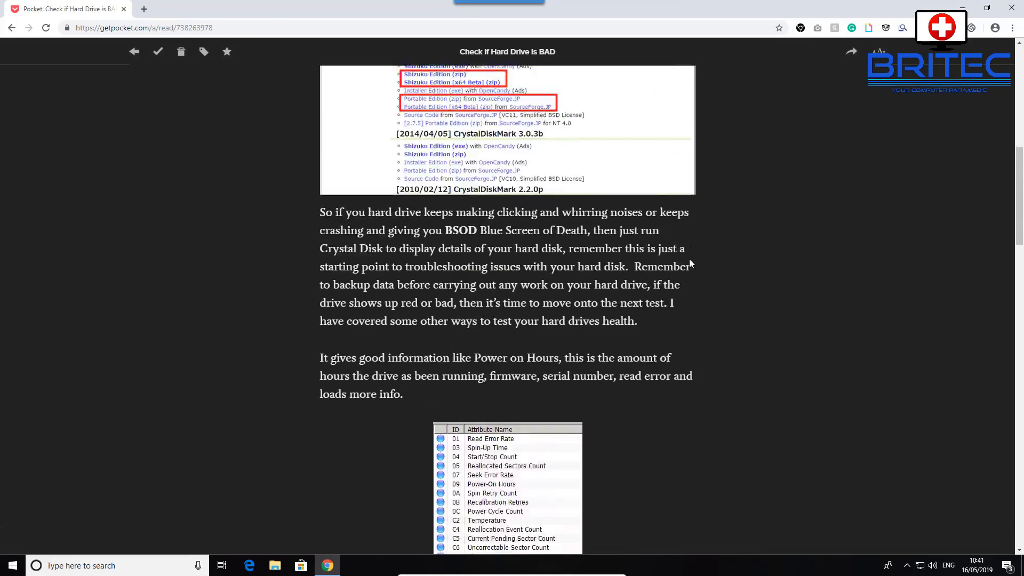
scroll(688, 265, down, 8)
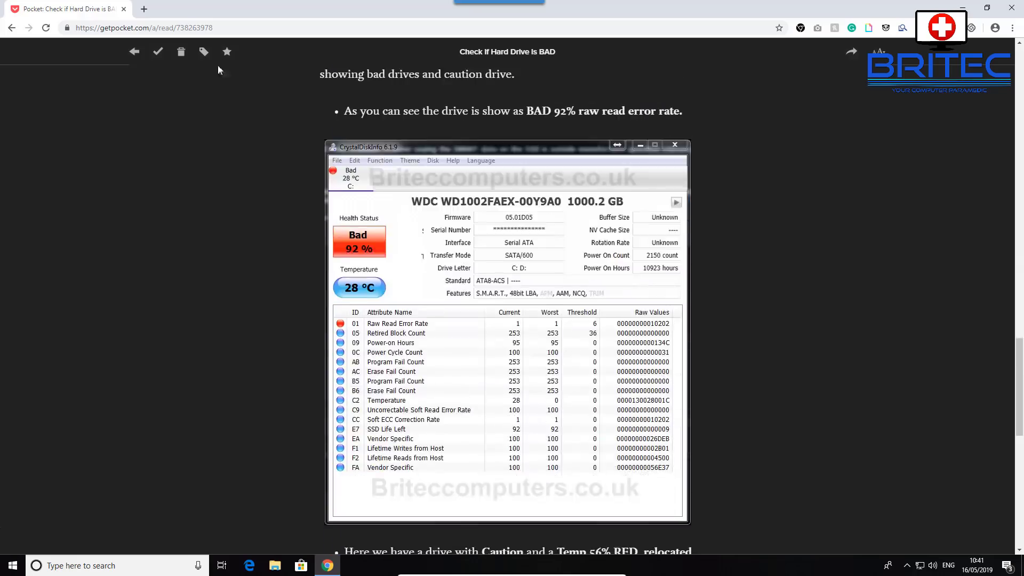
Step: Mark the hard drive article as a favorite and close the browser
click(227, 51)
click(1011, 8)
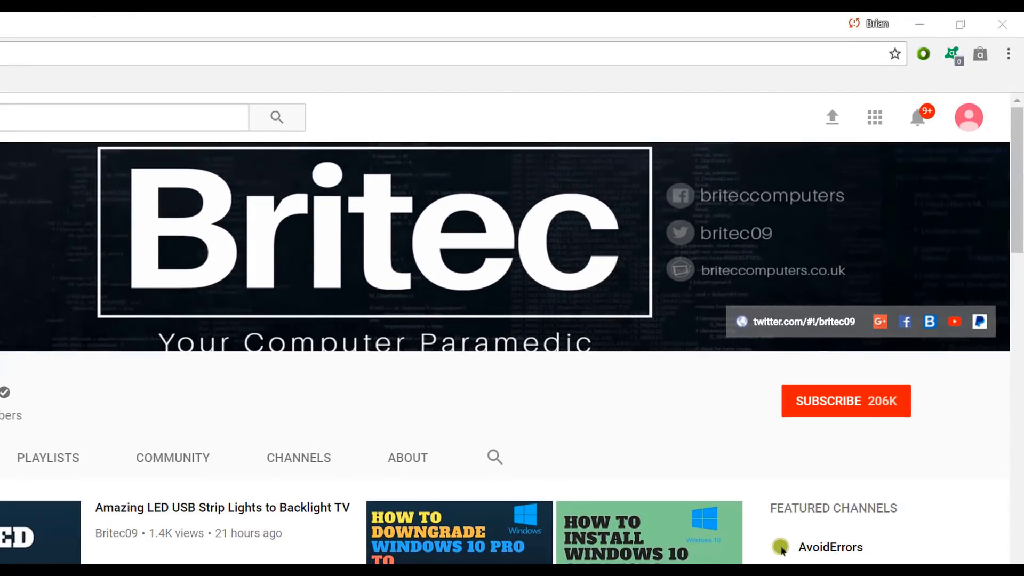
Step: Subscribe to the Britec channel on YouTube
click(859, 414)
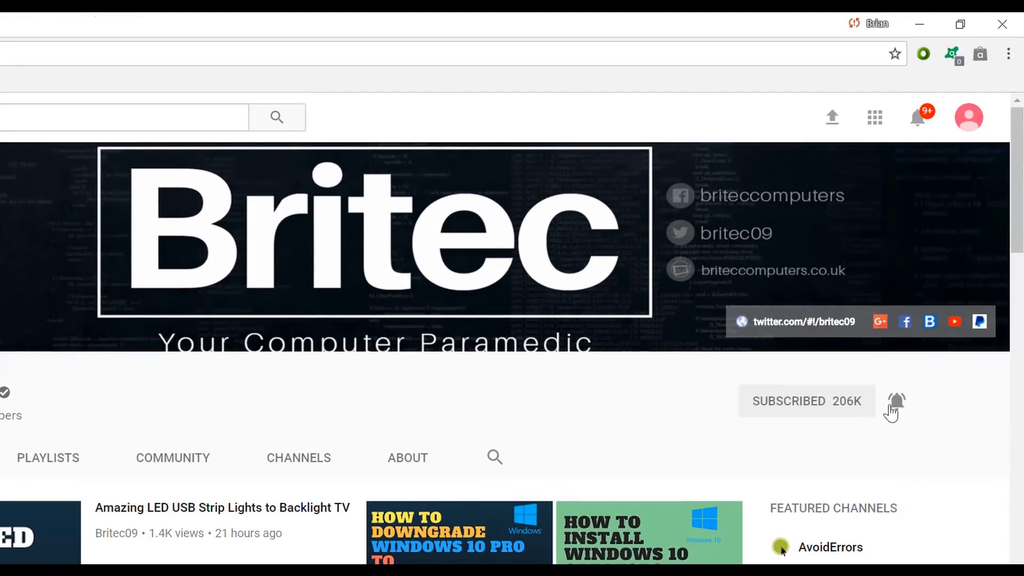